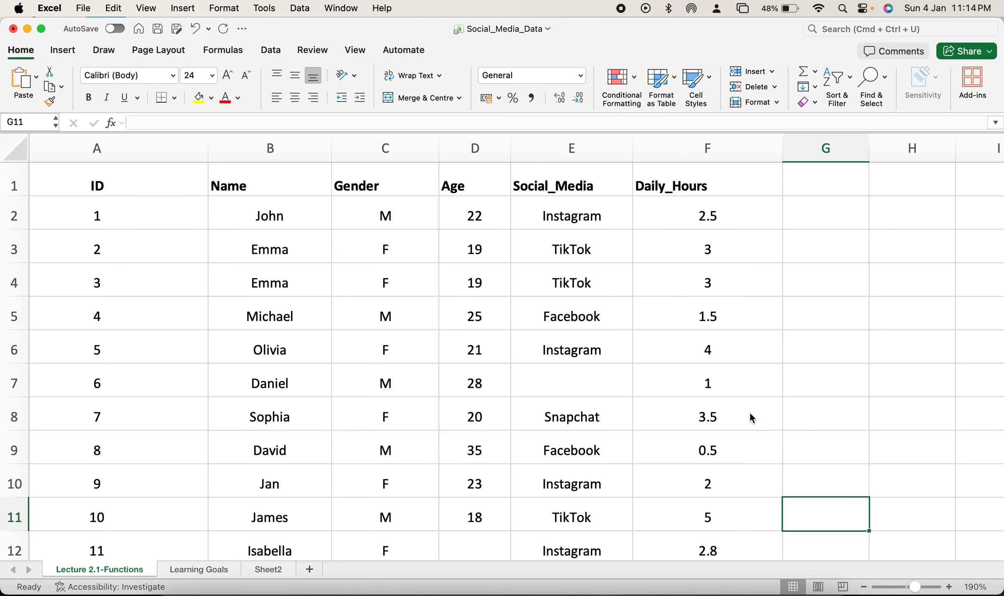
# Step: Examine the ID, Name and Gender columns of the social media dataset one after another
pyautogui.hscroll(-1, 749, 411)
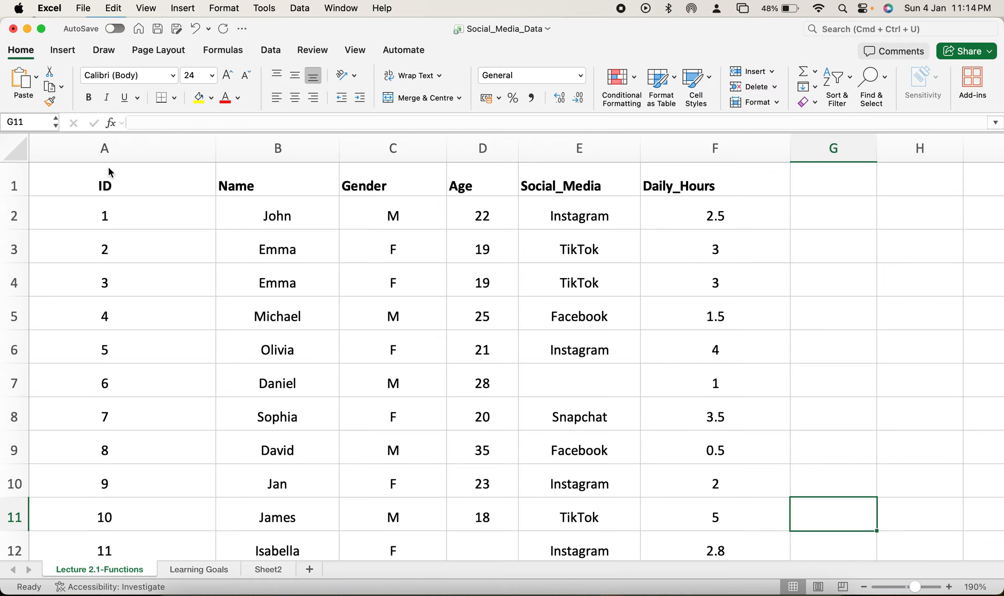
pyautogui.click(120, 148)
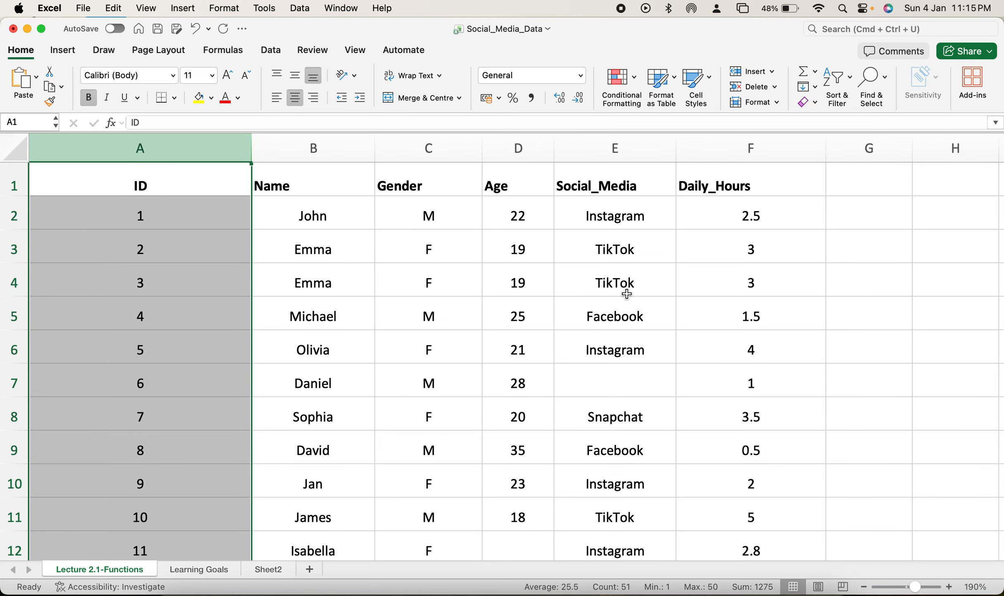
pyautogui.scroll(-2, 627, 294)
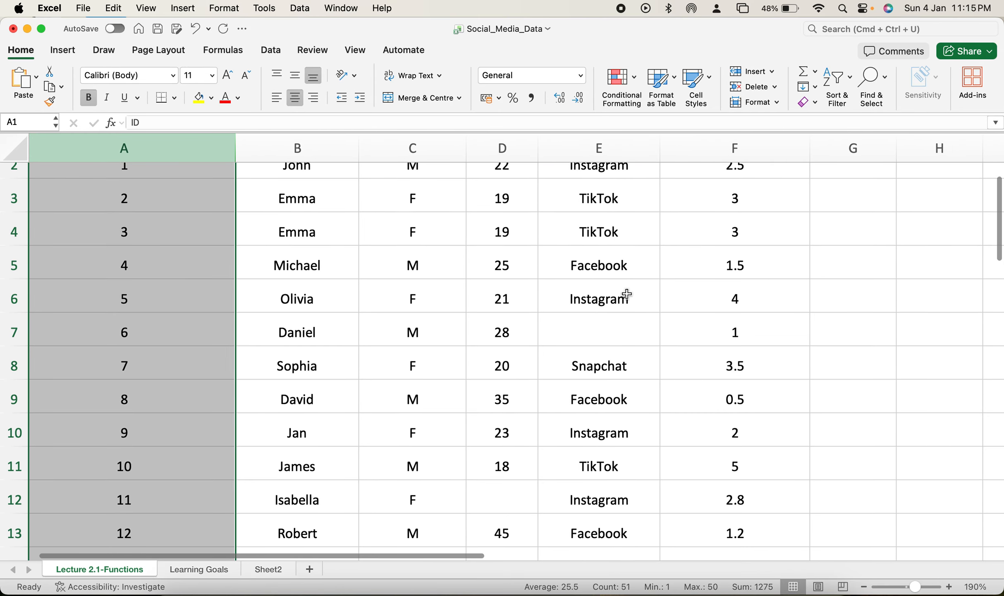
pyautogui.scroll(2, 627, 294)
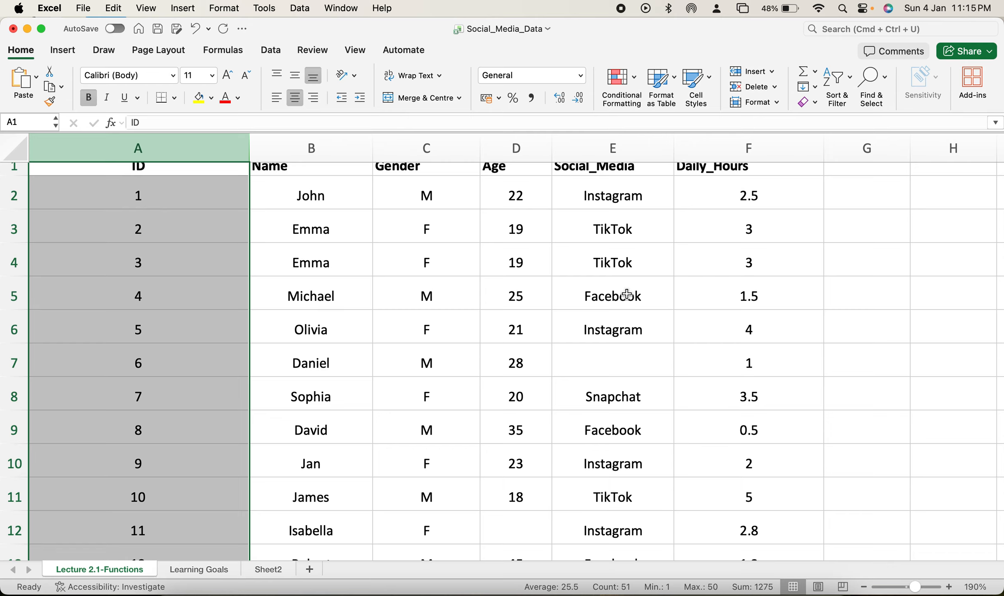
pyautogui.scroll(1, 462, 319)
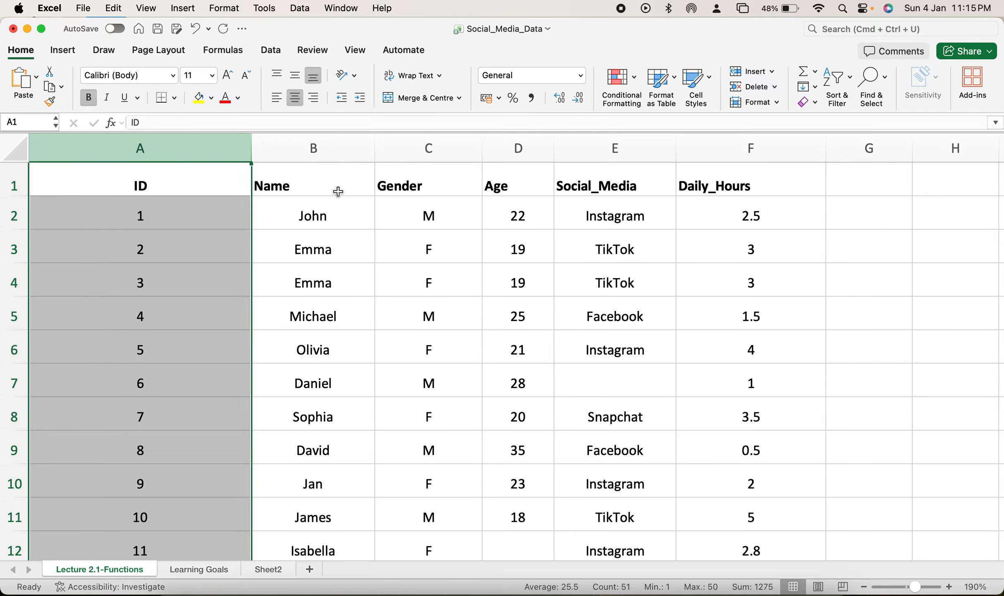
pyautogui.click(323, 148)
pyautogui.click(168, 151)
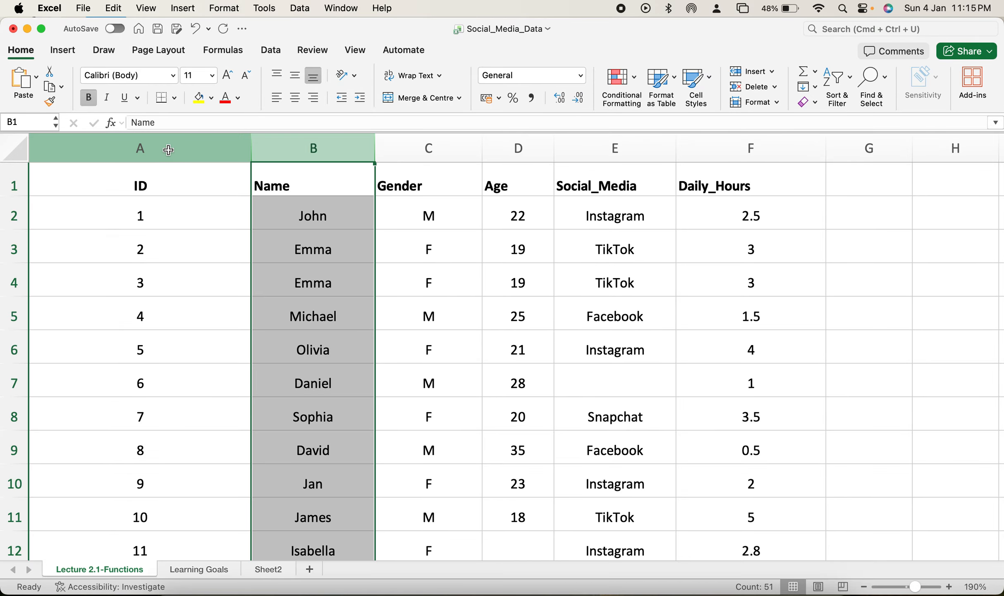
pyautogui.click(315, 156)
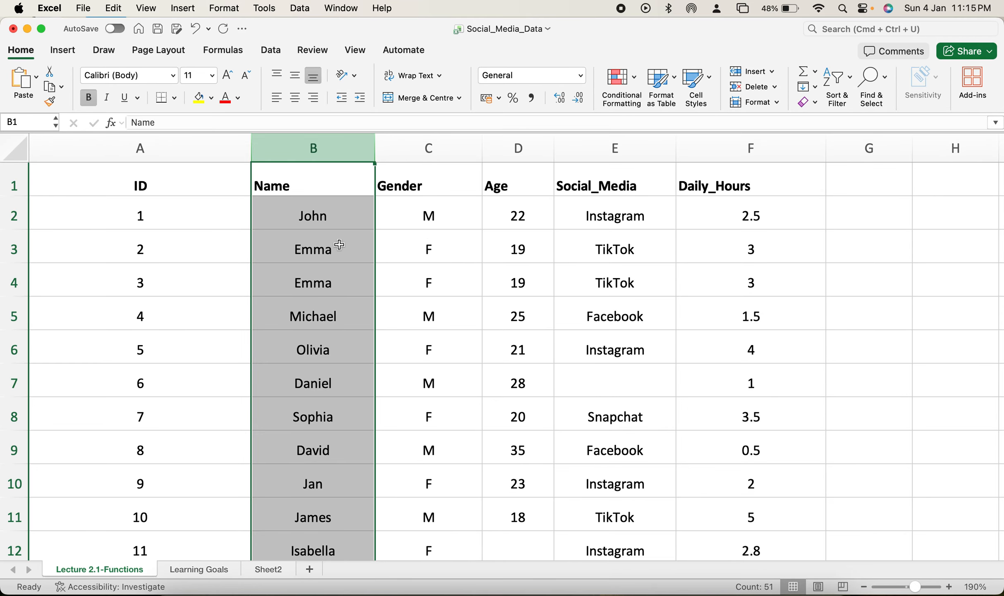
pyautogui.click(430, 155)
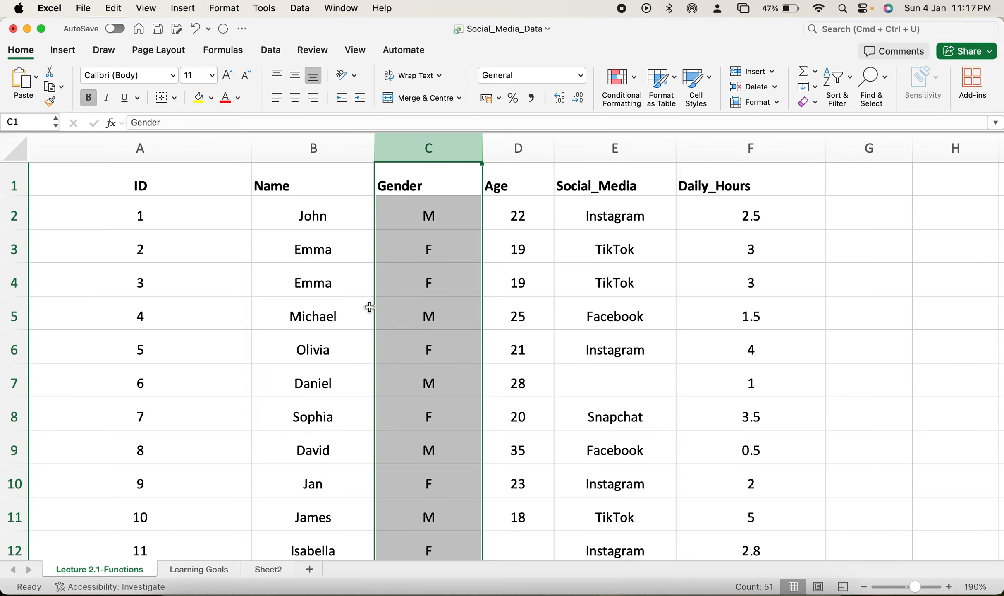
# Step: Look through the dataset's records from the header row down to the last entry
pyautogui.scroll(-2, 370, 307)
pyautogui.scroll(2, 369, 306)
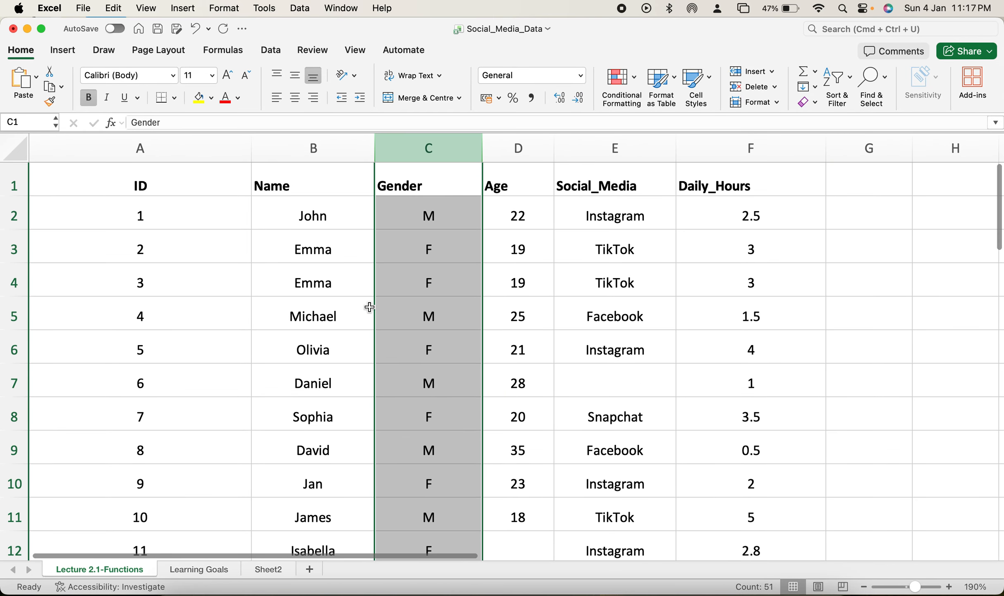
pyautogui.scroll(-1, 370, 306)
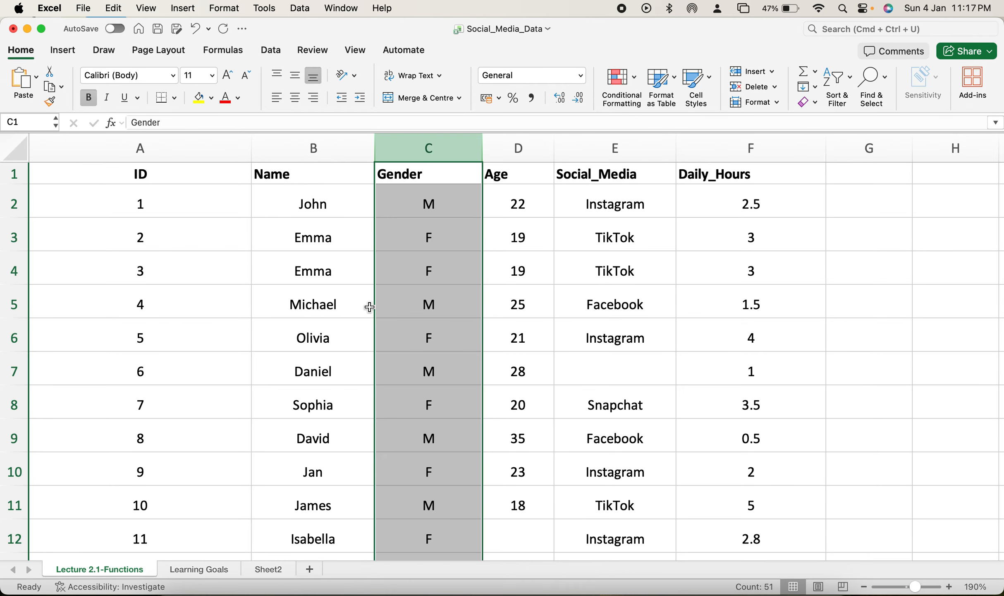
pyautogui.scroll(-15, 393, 359)
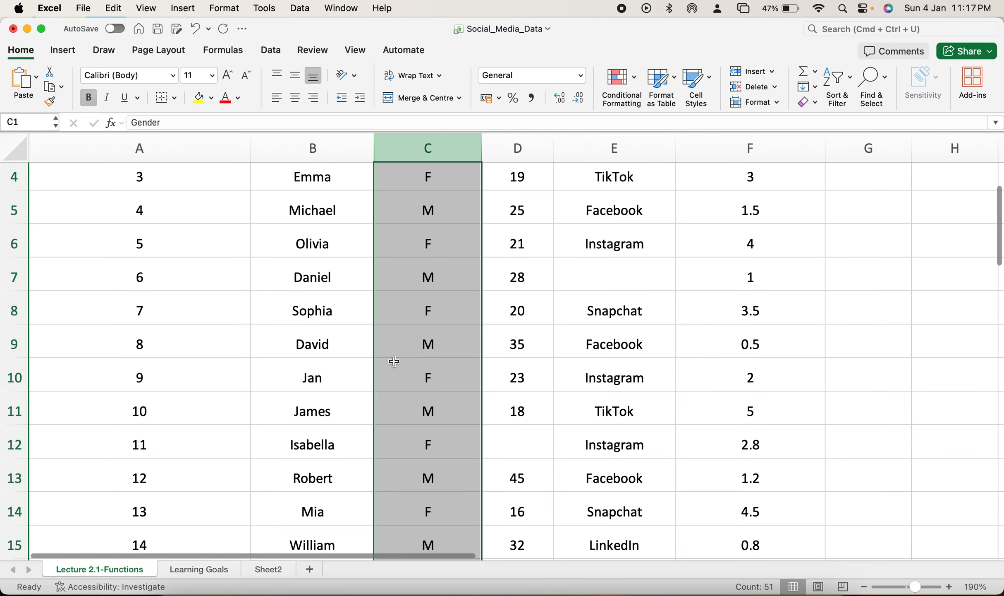
pyautogui.scroll(-5, 393, 361)
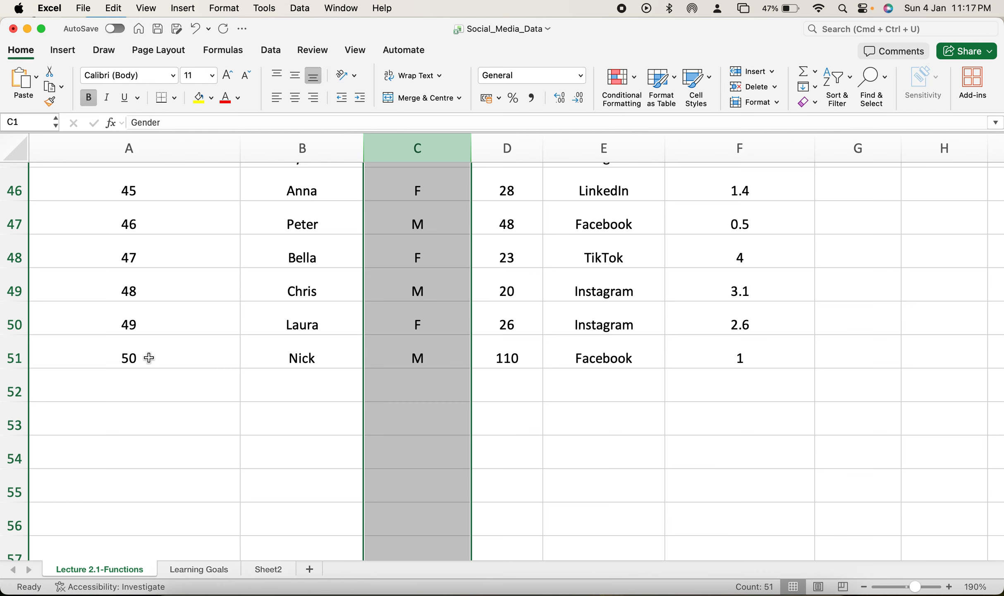
pyautogui.scroll(3, 139, 231)
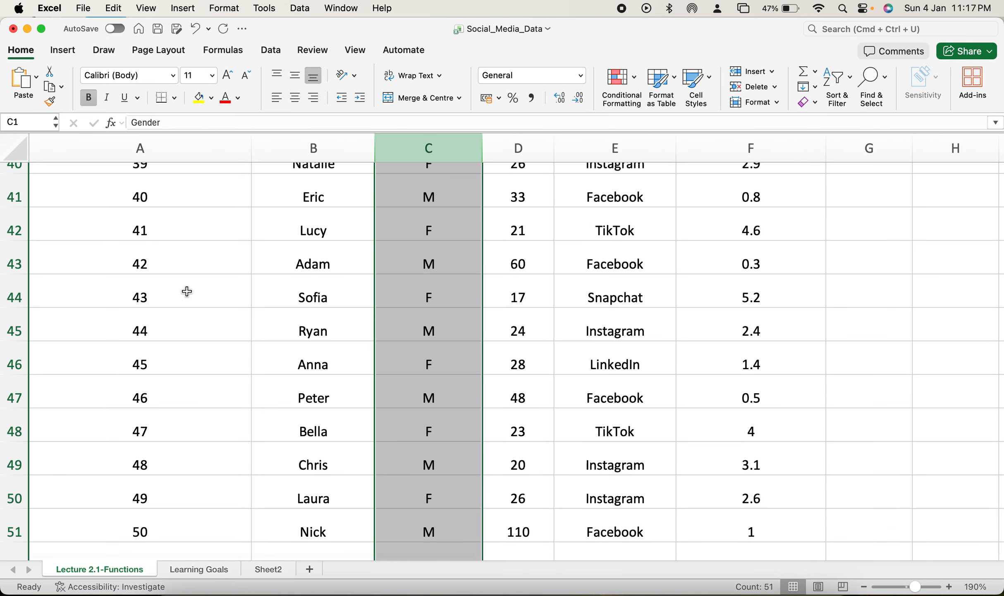
pyautogui.scroll(-3, 186, 291)
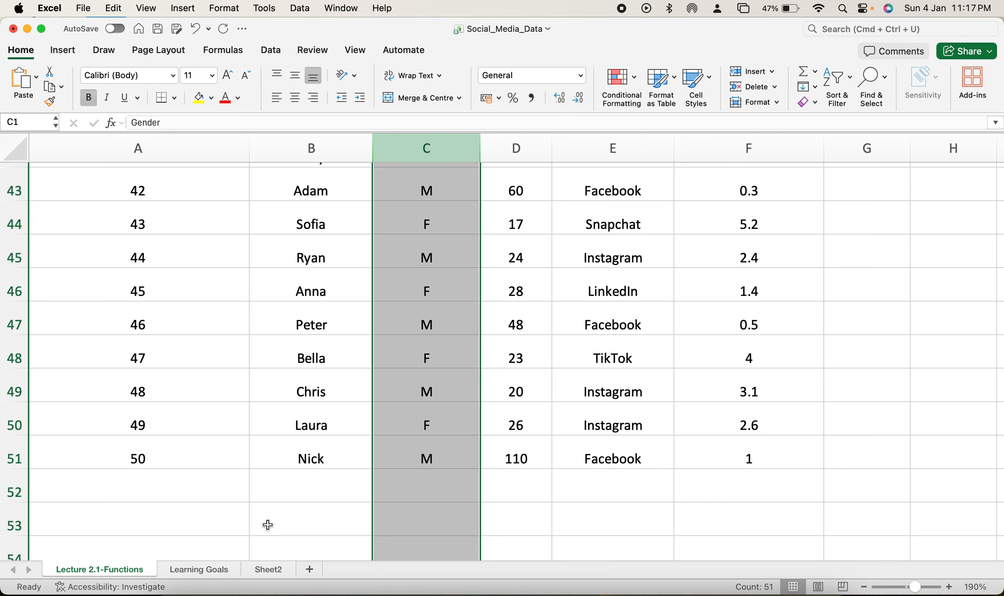
# Step: Review the list of topics and functions on the Learning Goals sheet
pyautogui.click(210, 565)
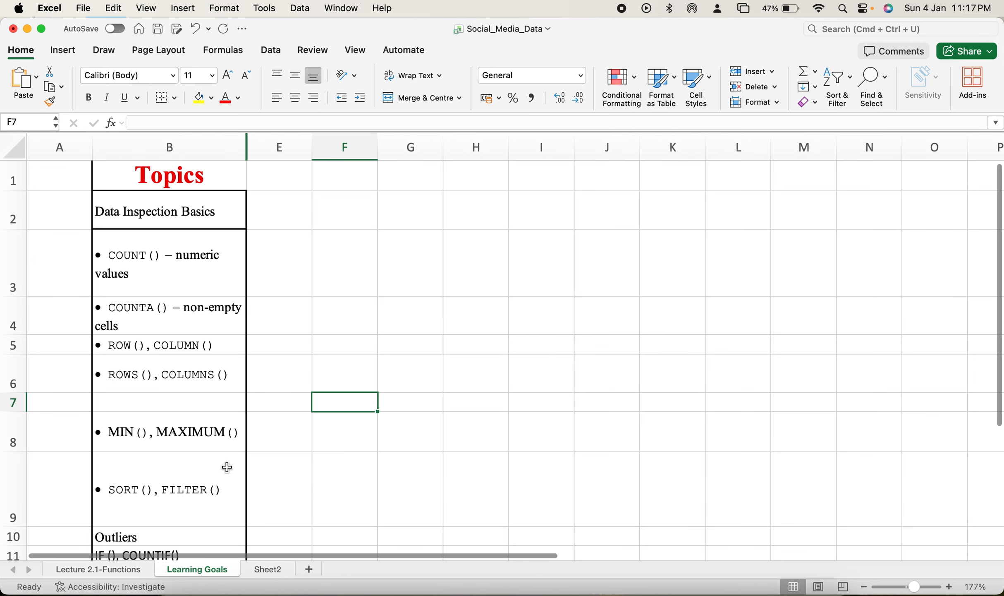
pyautogui.scroll(-1, 170, 313)
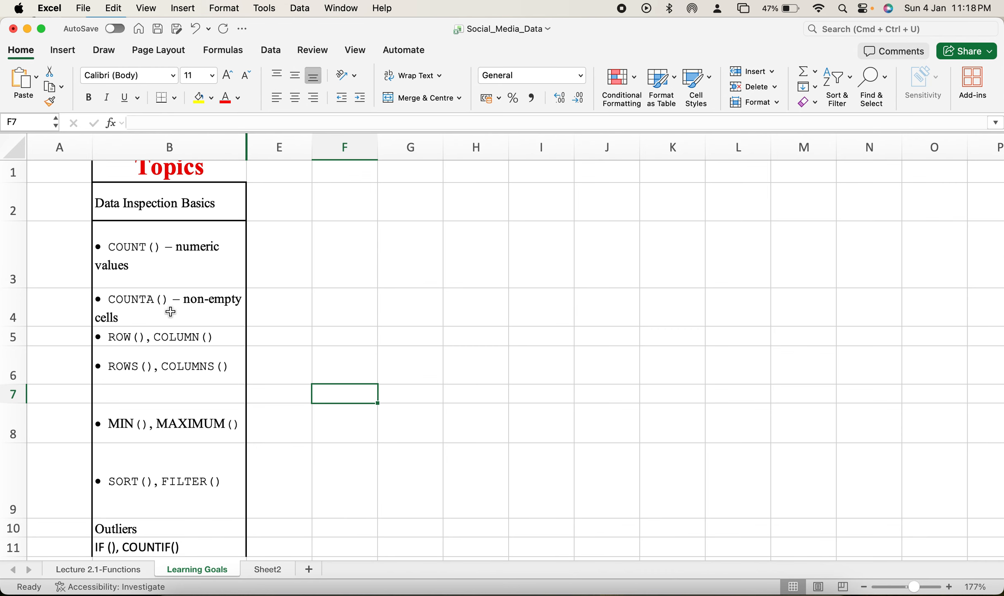
pyautogui.scroll(-1, 171, 312)
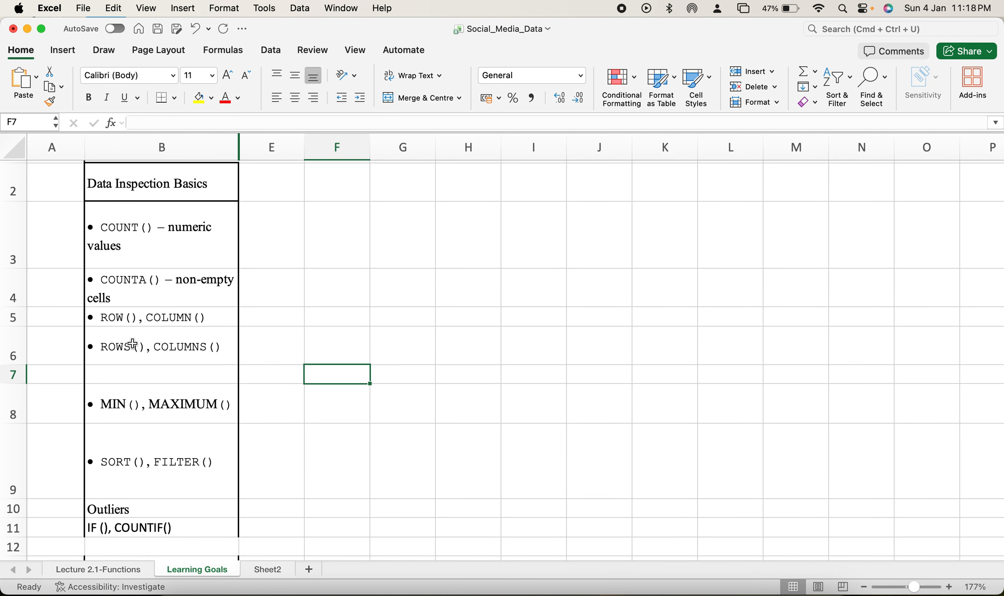
pyautogui.scroll(-3, 205, 343)
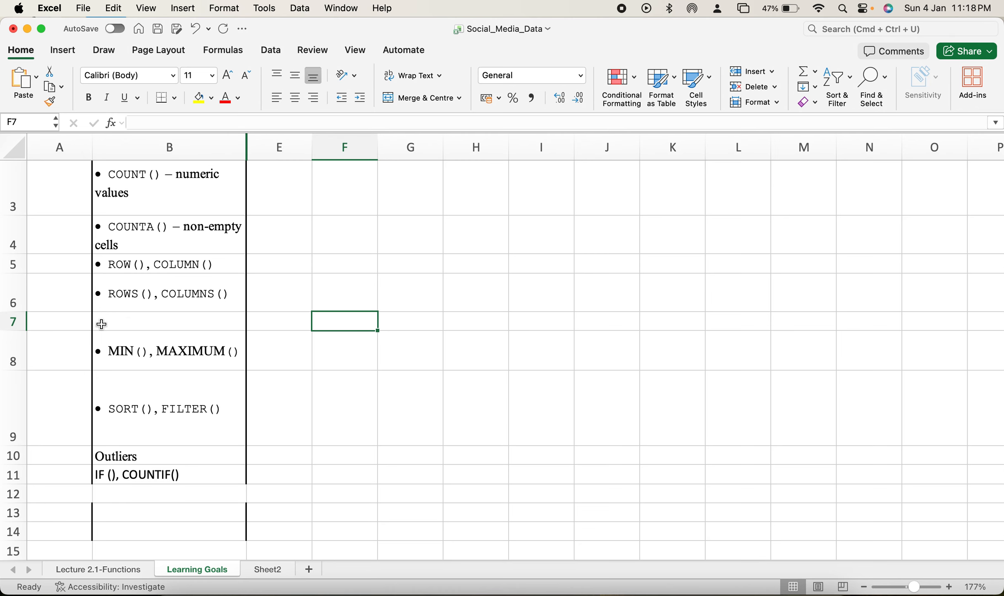
pyautogui.scroll(1, 128, 322)
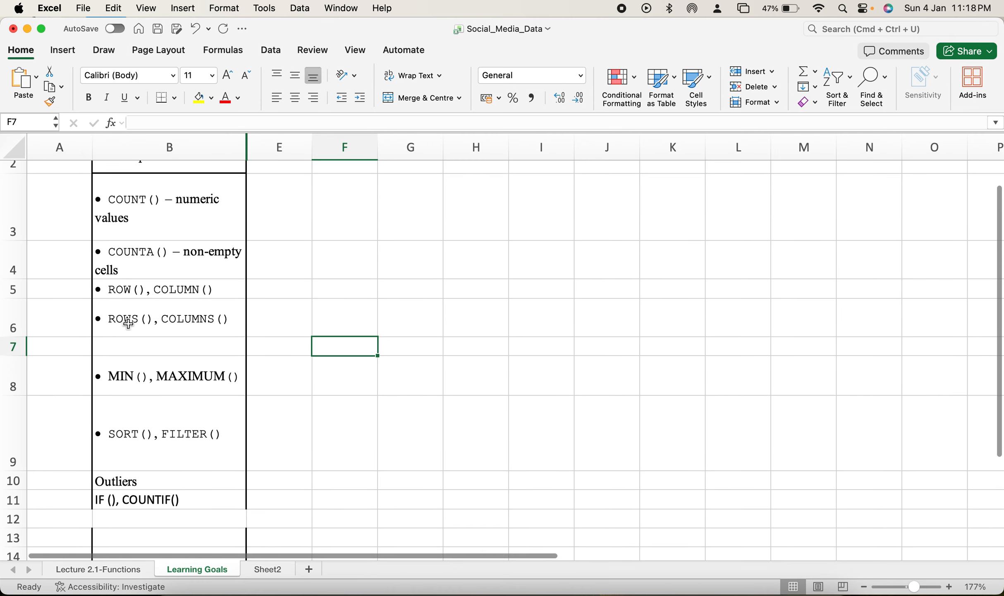
# Step: Return to the Lecture 2.1-Functions sheet and examine the data down to the empty rows below the last record
pyautogui.click(118, 575)
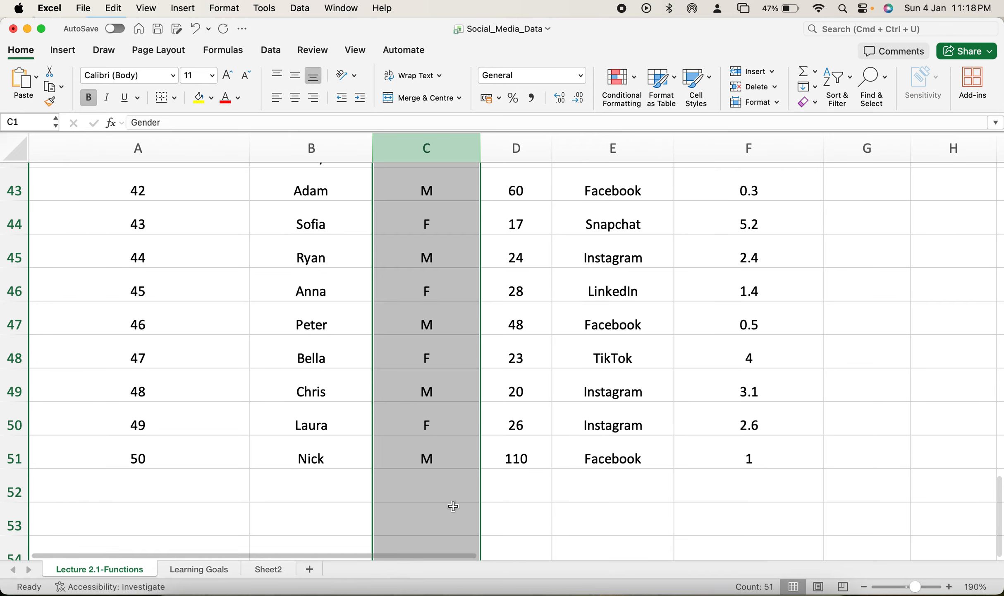
pyautogui.scroll(10, 454, 504)
pyautogui.scroll(10, 454, 505)
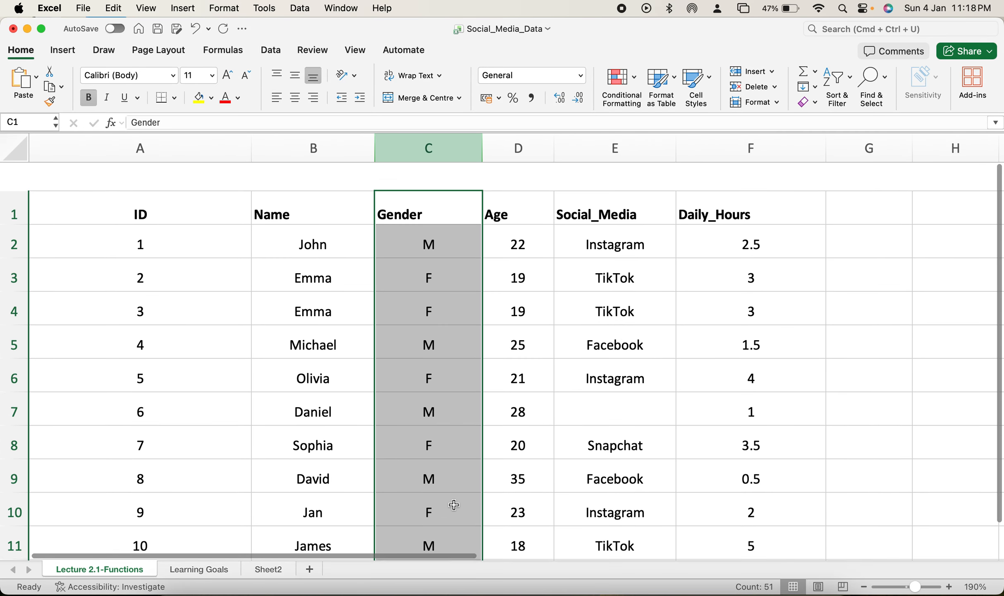
pyautogui.scroll(-5, 529, 464)
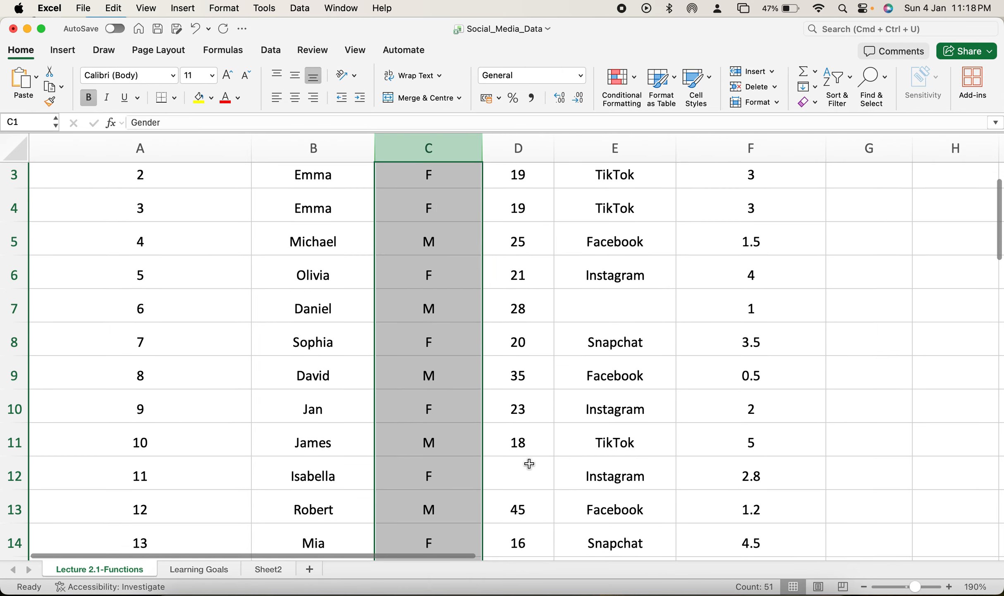
pyautogui.scroll(3, 529, 464)
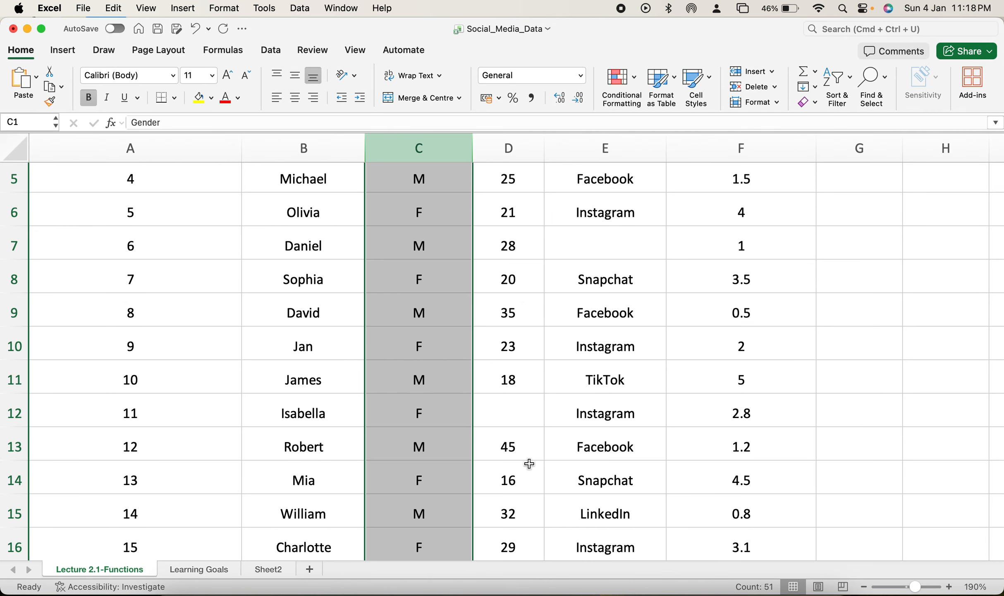
pyautogui.scroll(-6, 529, 464)
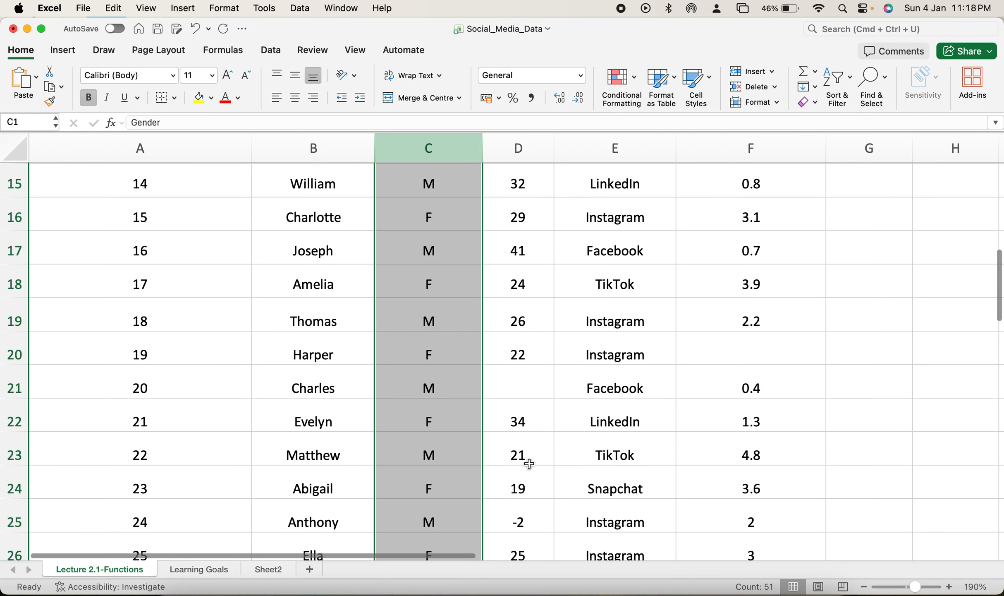
pyautogui.scroll(-6, 529, 464)
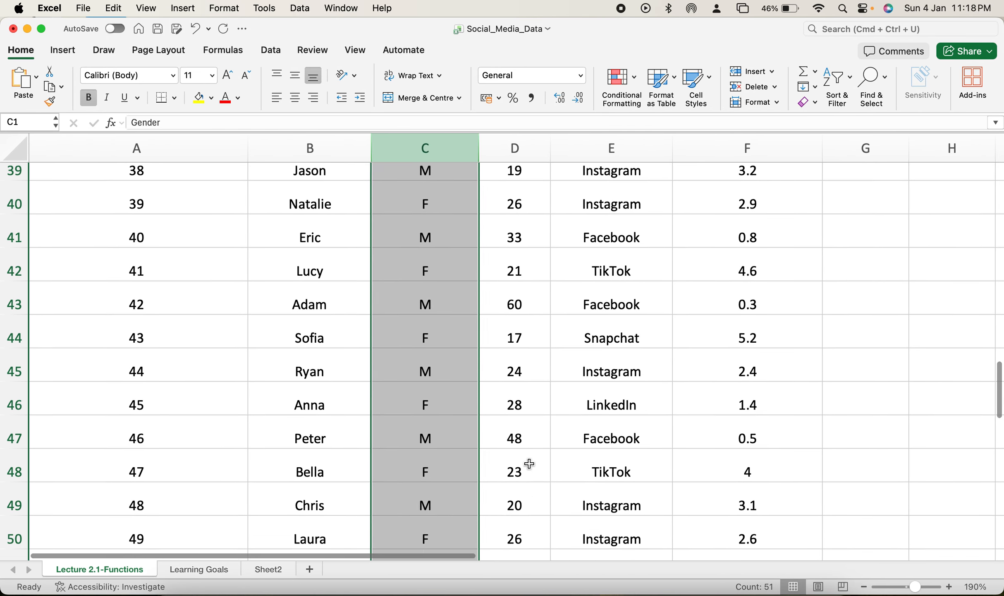
pyautogui.click(834, 431)
pyautogui.scroll(-3, 833, 430)
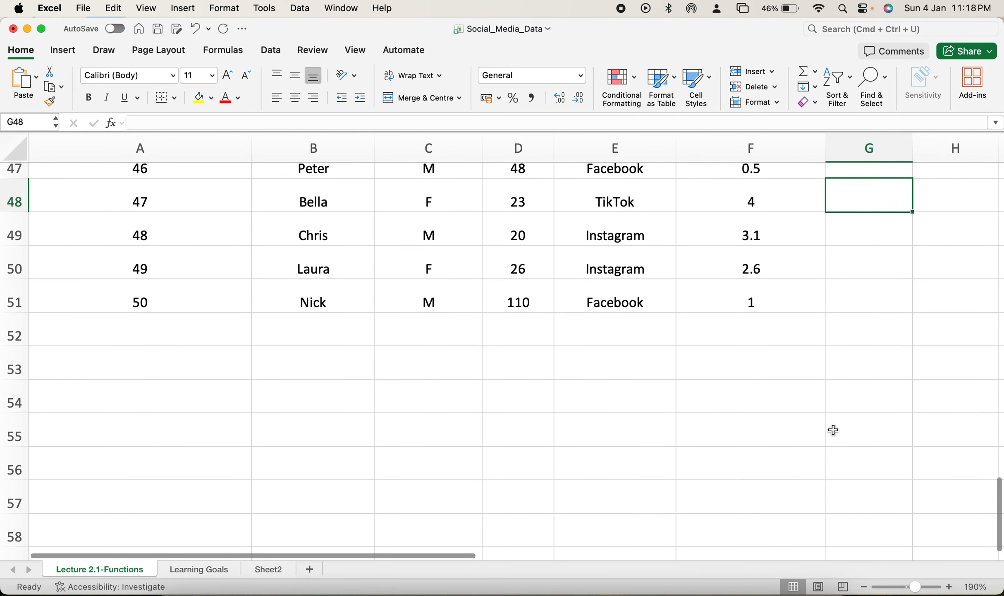
pyautogui.click(425, 327)
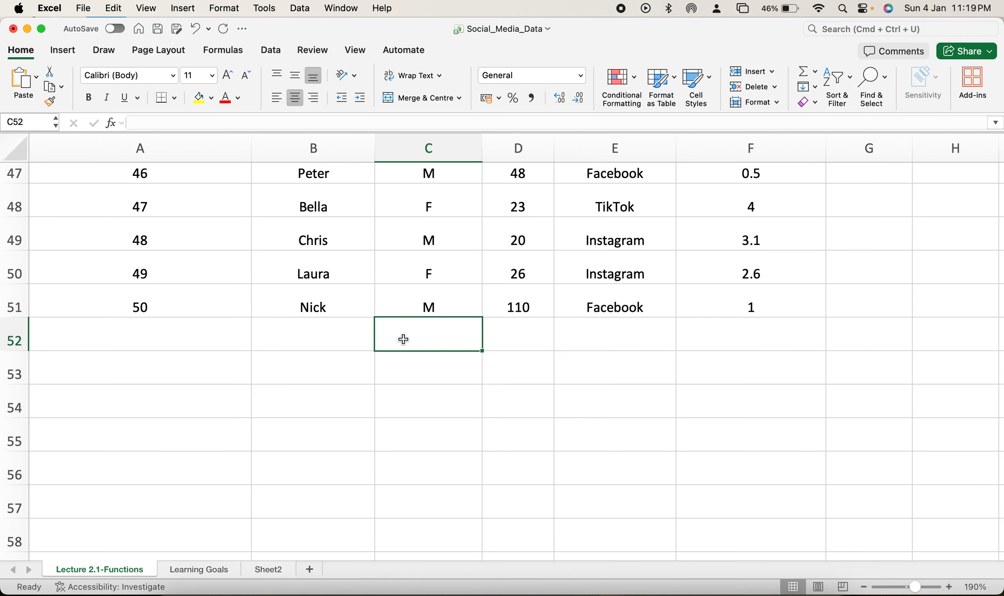
pyautogui.write('=')
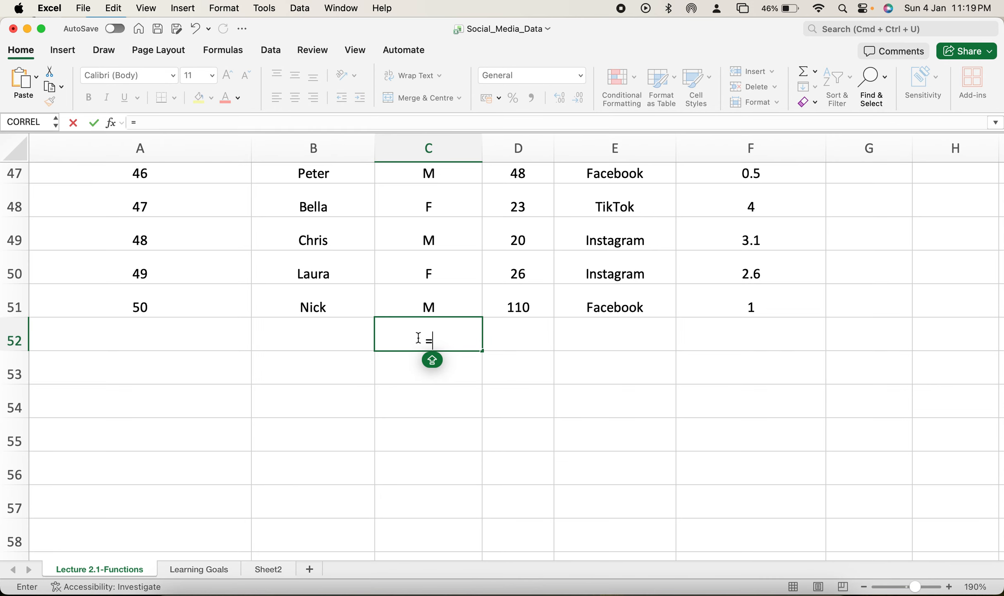
pyautogui.press('BackSpace')
# Step: Enter =COUNT(D2:D51) in cell D52 to count the numeric entries in the Age column
pyautogui.click(524, 347)
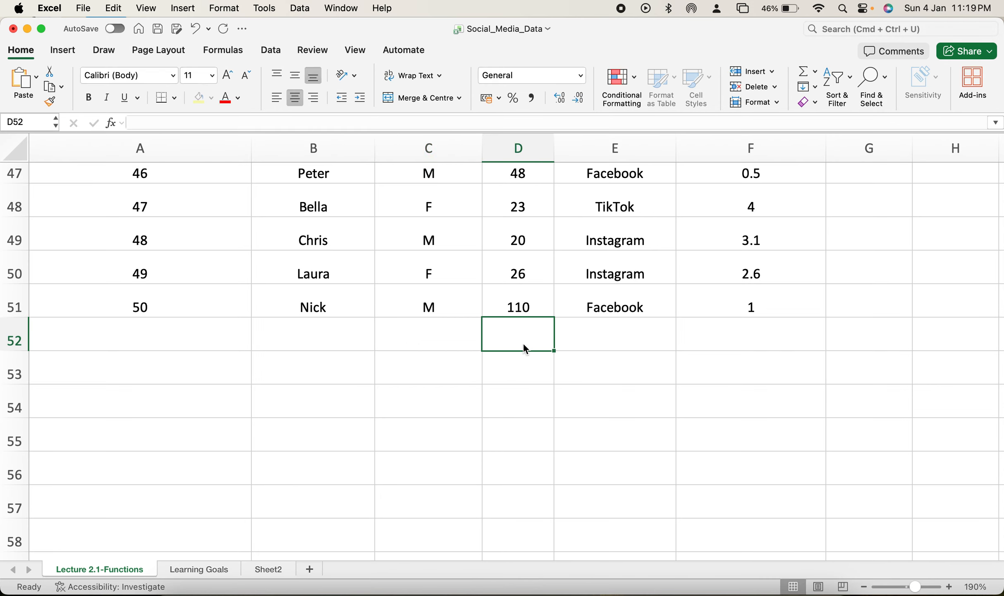
pyautogui.write('=')
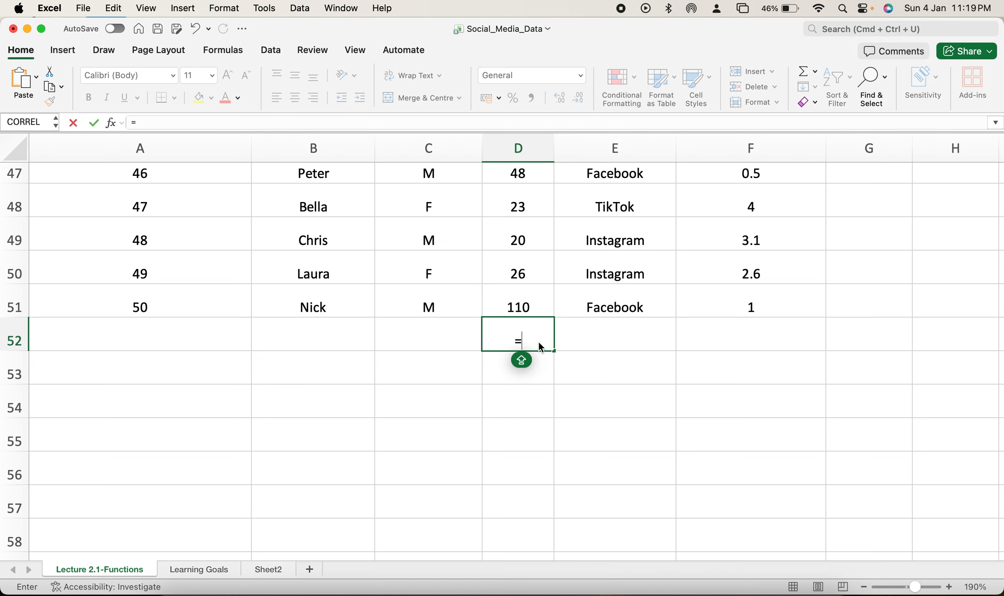
pyautogui.write('COUNT')
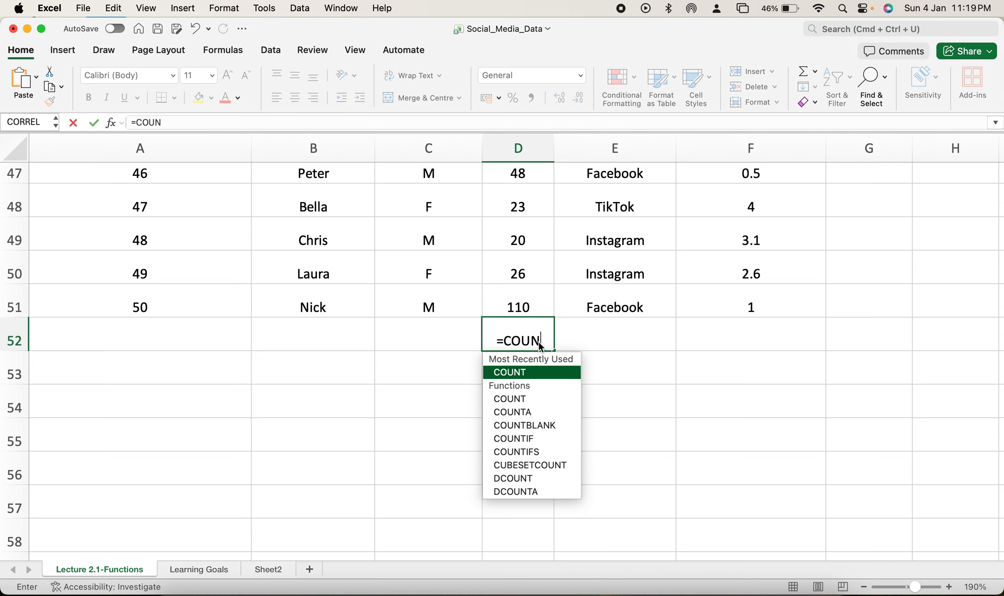
pyautogui.click(523, 368)
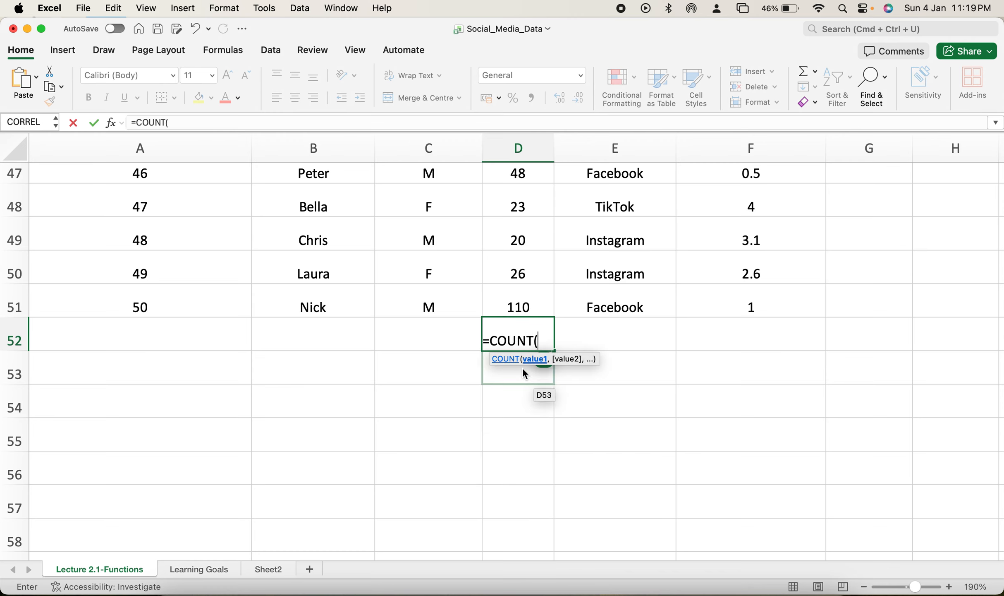
pyautogui.moveTo(533, 306); pyautogui.dragTo(531, 210)
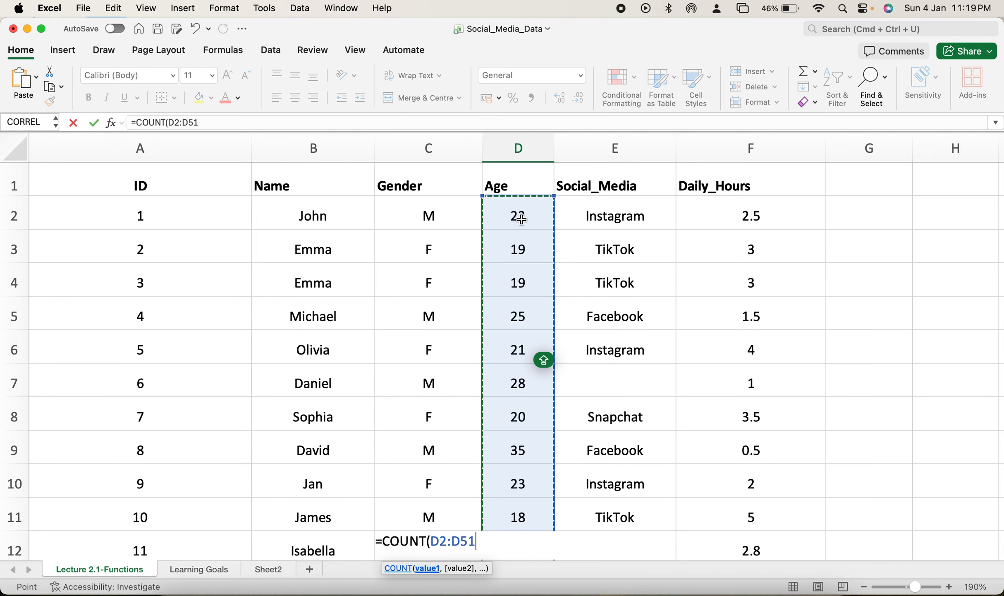
pyautogui.scroll(-3, 517, 342)
pyautogui.scroll(-20, 518, 343)
pyautogui.scroll(5, 517, 343)
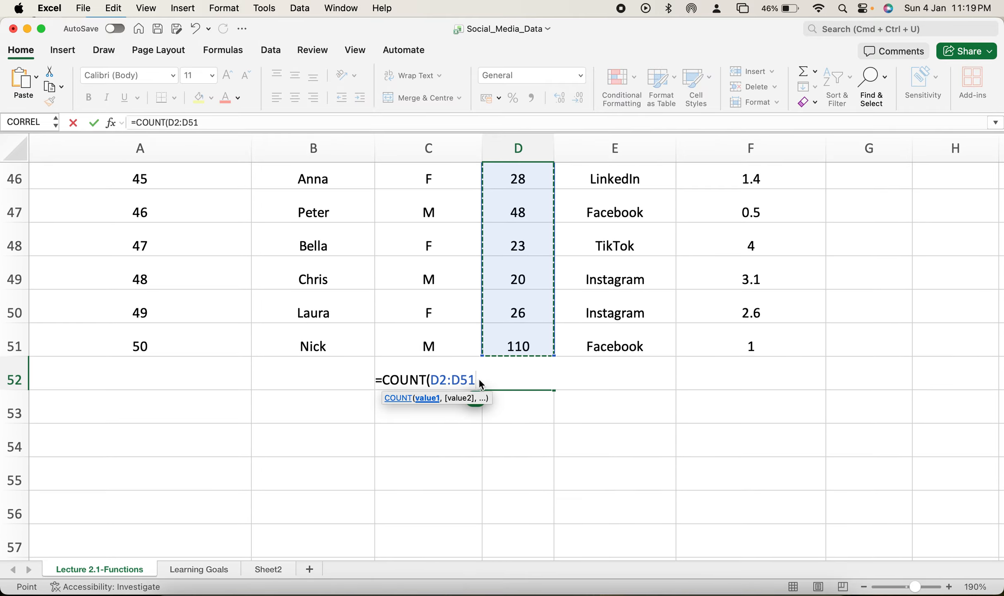
pyautogui.write(')')
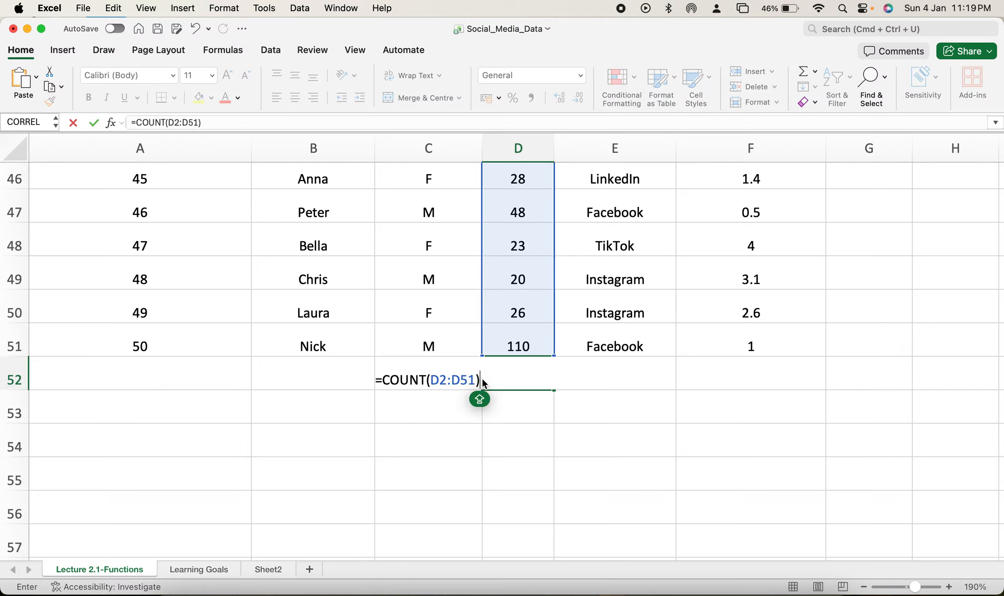
pyautogui.press('Return')
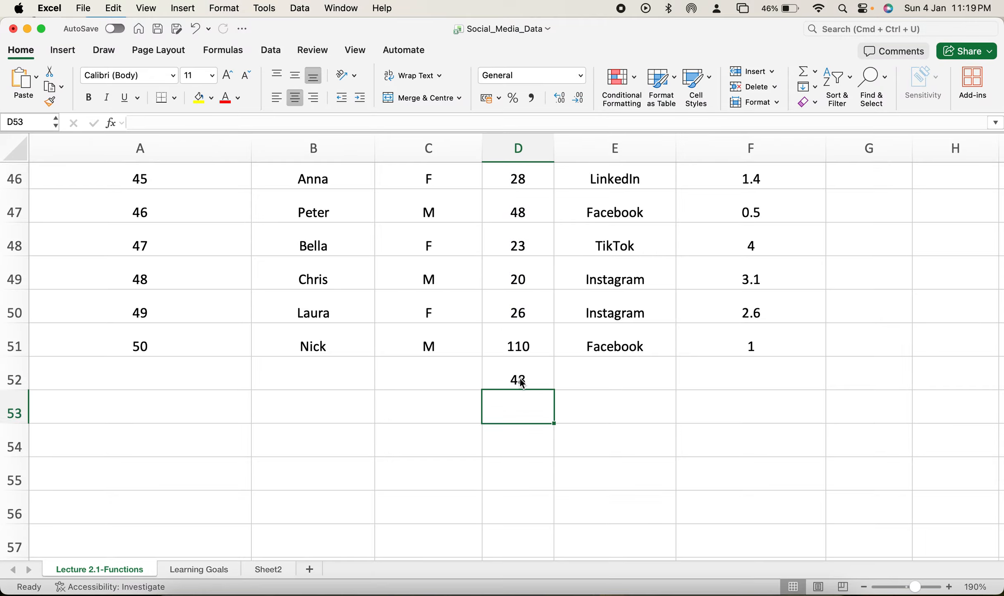
# Step: Examine the COUNT formula in cell D52 and the range it covers, leaving the formula as it is
pyautogui.click(519, 383)
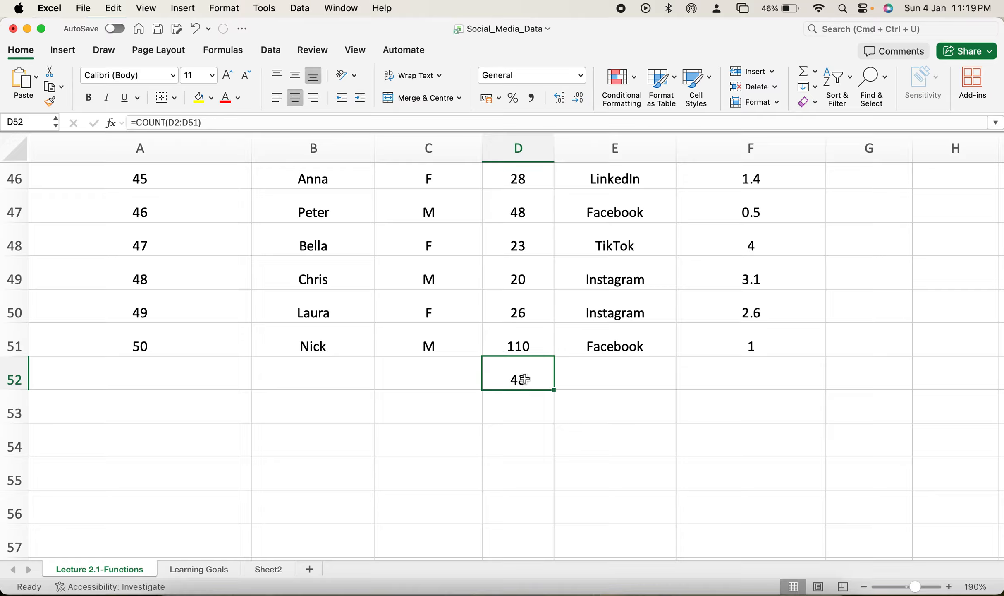
pyautogui.doubleClick(527, 382)
pyautogui.press('Escape')
pyautogui.doubleClick(527, 381)
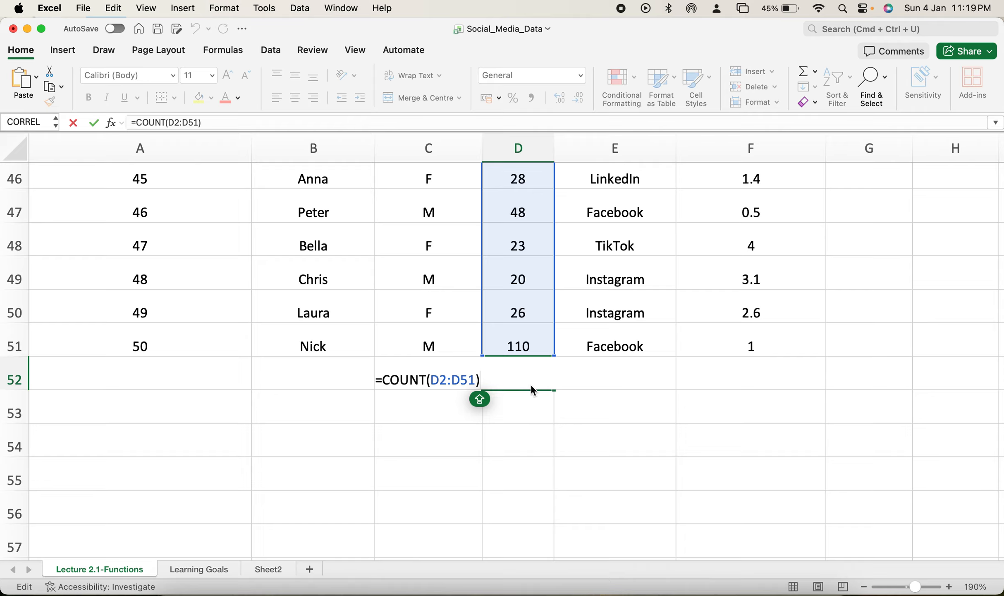
pyautogui.press('Return')
pyautogui.click(524, 380)
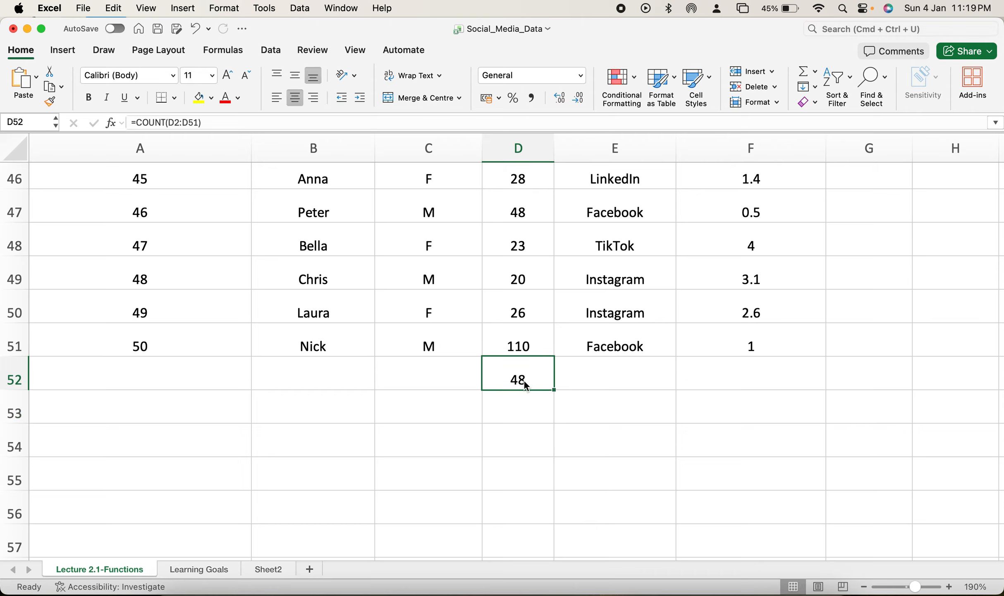
pyautogui.doubleClick(524, 380)
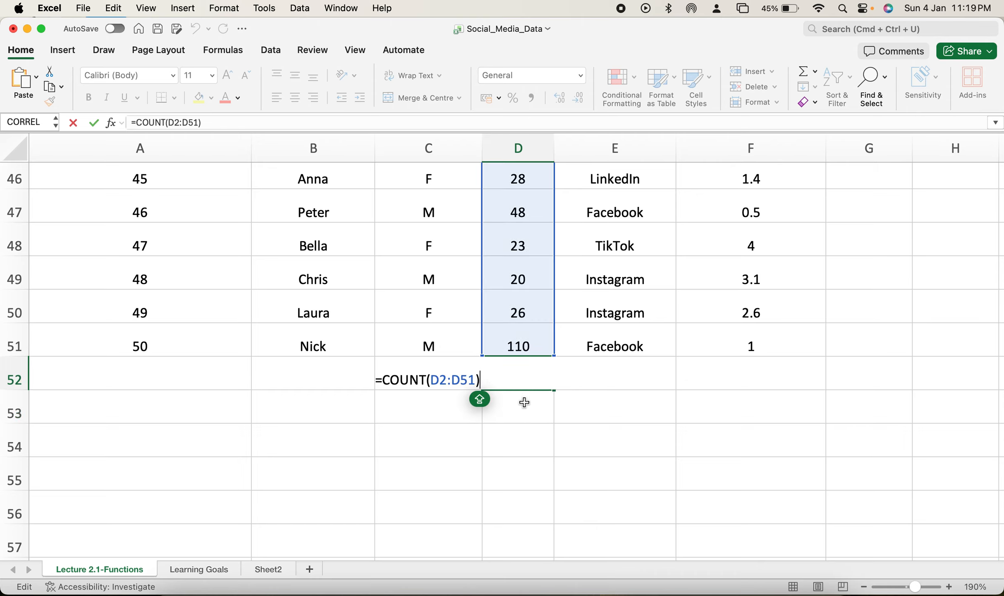
pyautogui.press('Return')
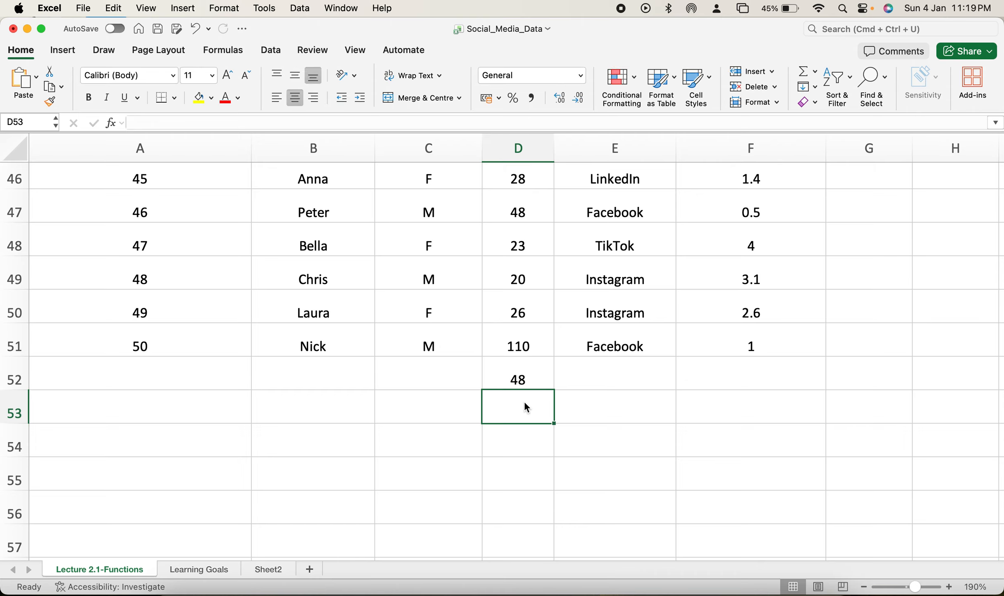
# Step: Enter =COUNTBLANK(D2:D51) in cell D53 to count the missing values in the Age column
pyautogui.write('=COUNT')
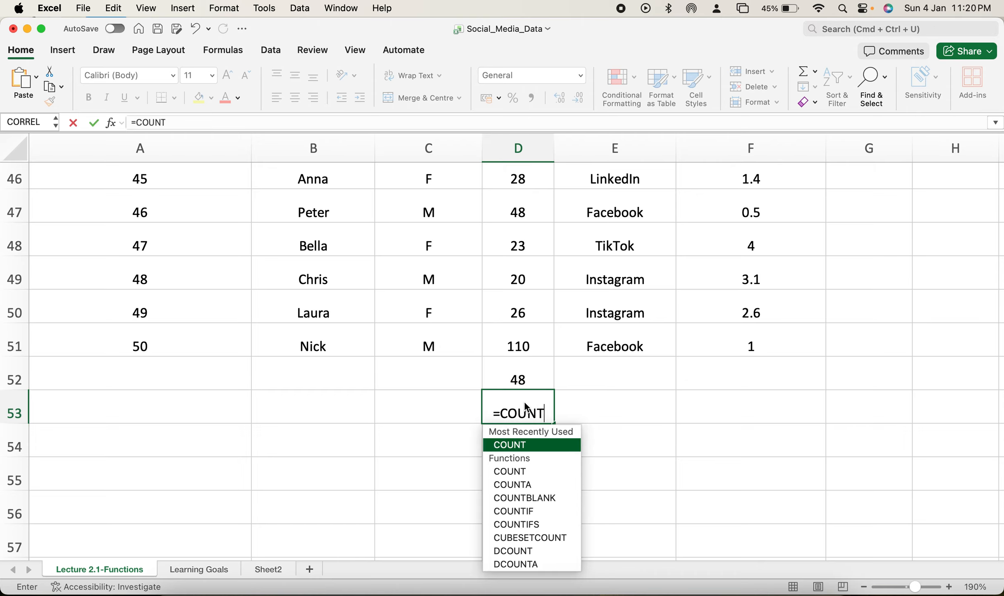
pyautogui.click(525, 404)
pyautogui.click(550, 414)
pyautogui.write('BLANK')
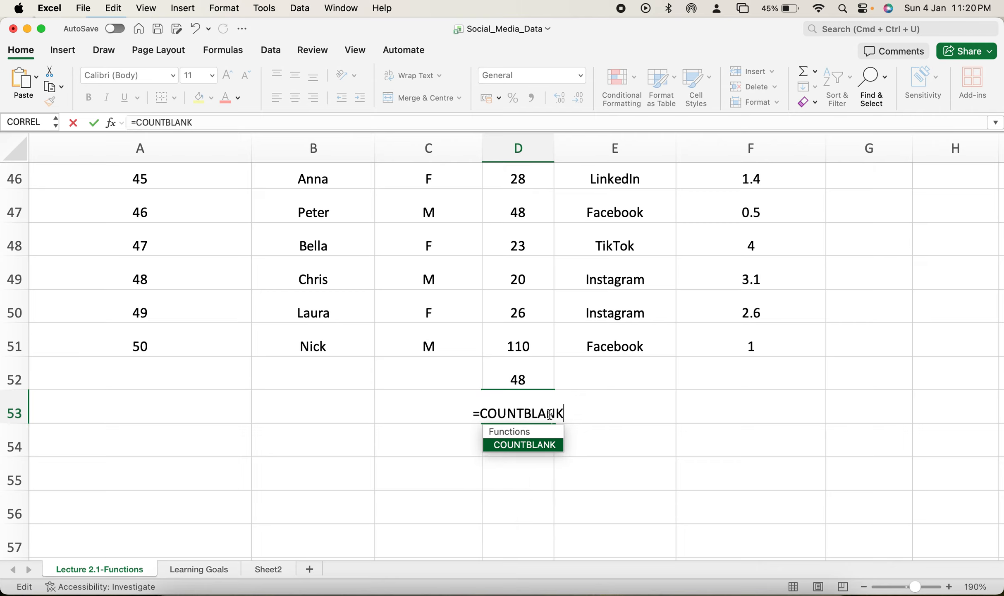
pyautogui.doubleClick(533, 445)
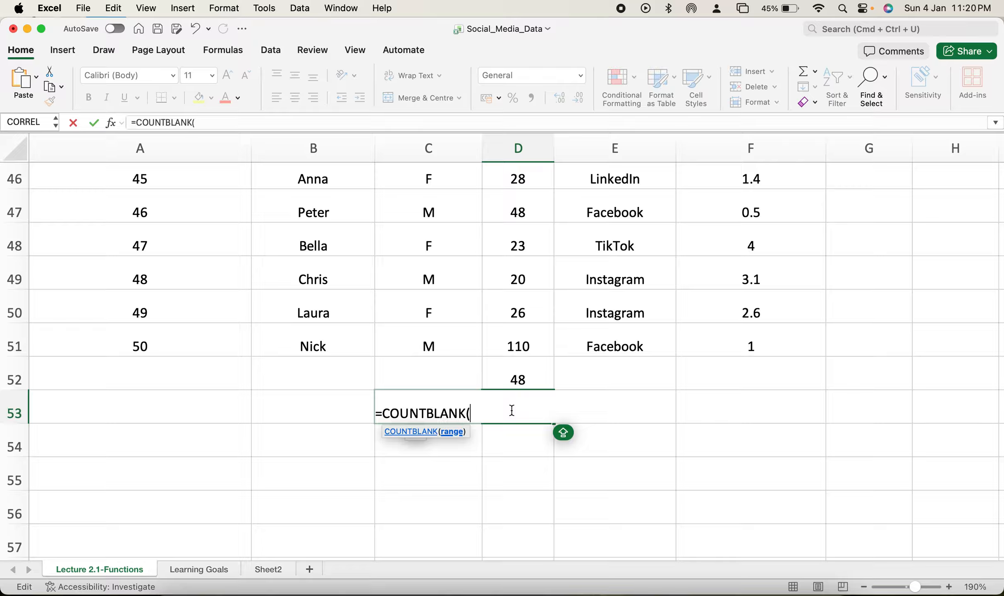
pyautogui.write('D2:')
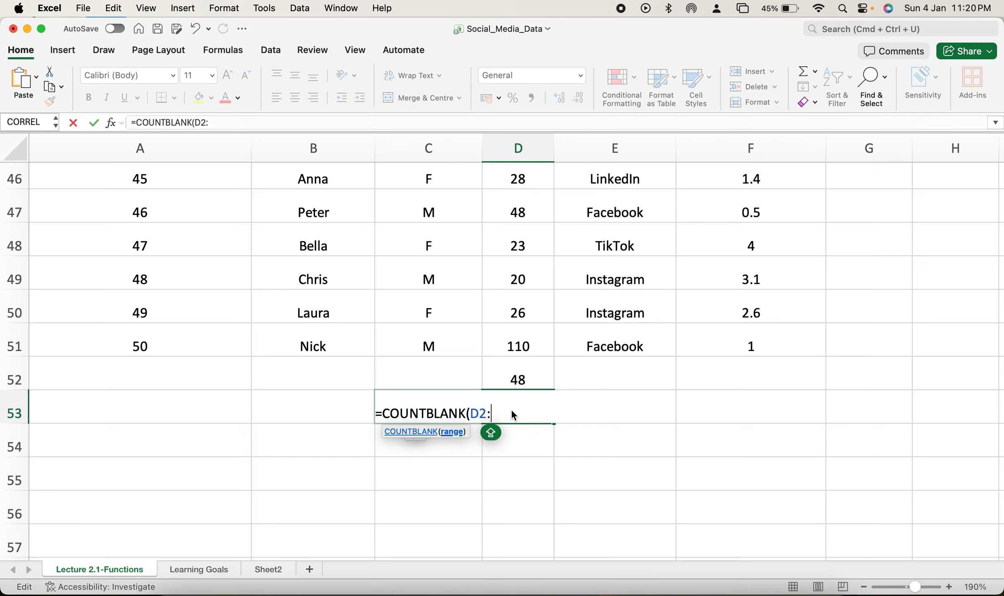
pyautogui.write('D51')
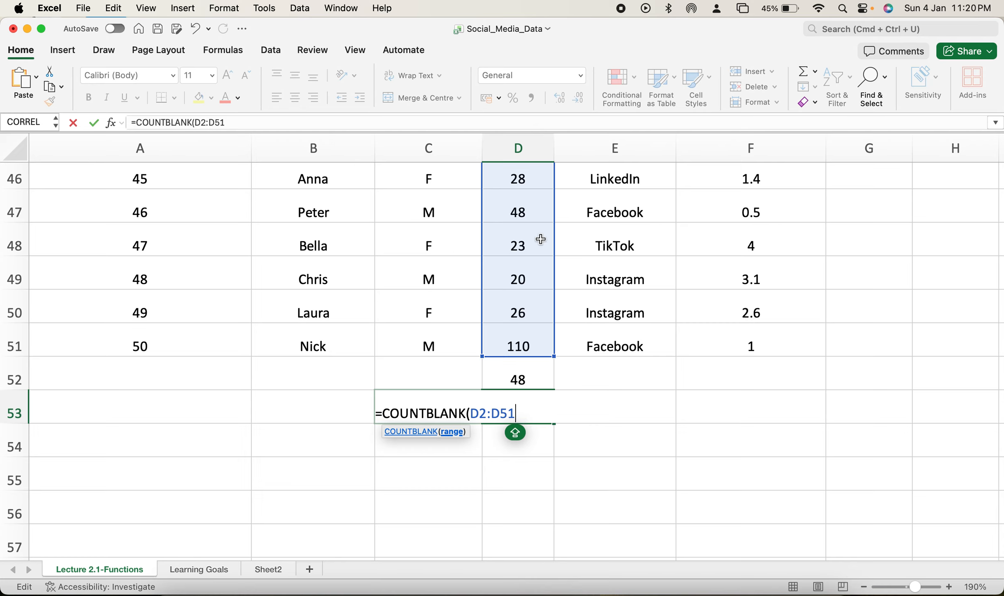
pyautogui.write(')')
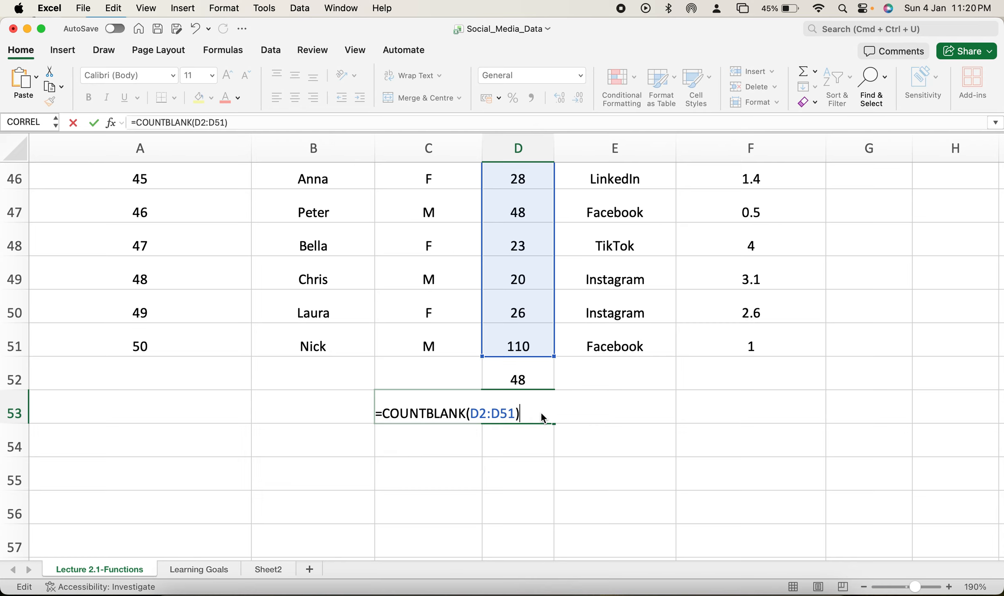
pyautogui.press('Return')
# Step: Review the COUNTBLANK formula in D53 and compare its result with the COUNT result in D52
pyautogui.click(531, 412)
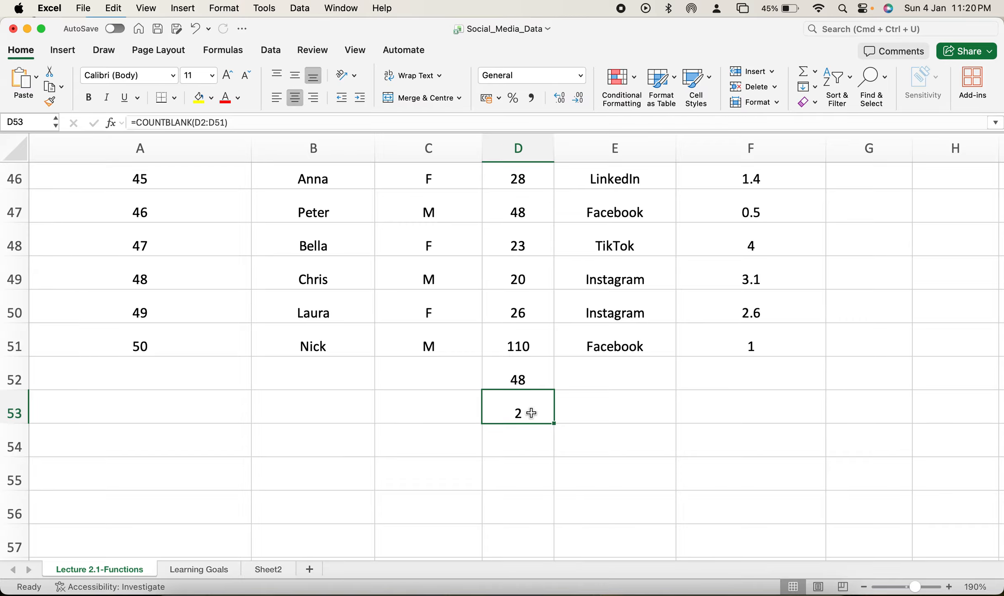
pyautogui.doubleClick(532, 412)
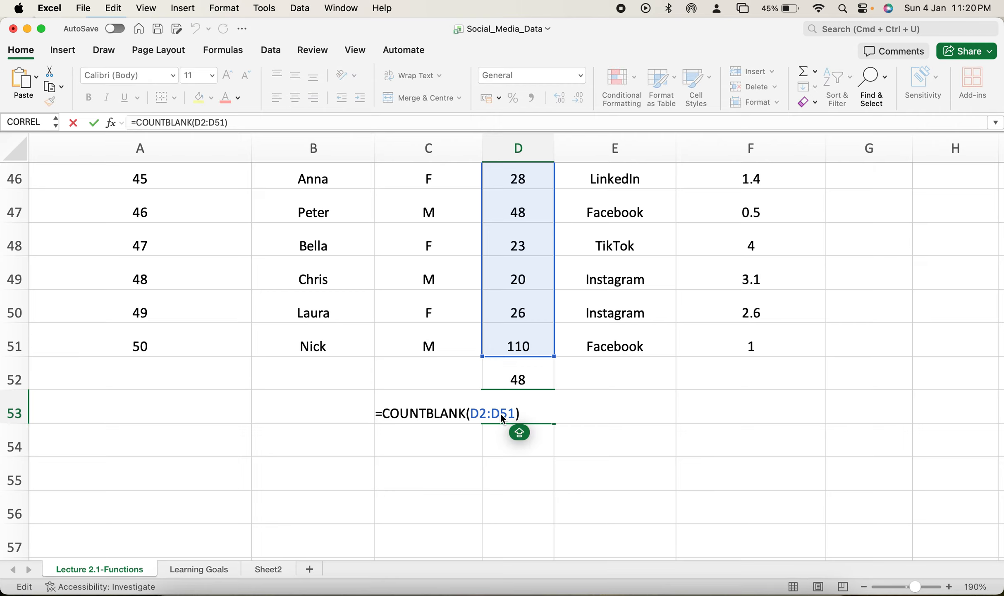
pyautogui.press('Return')
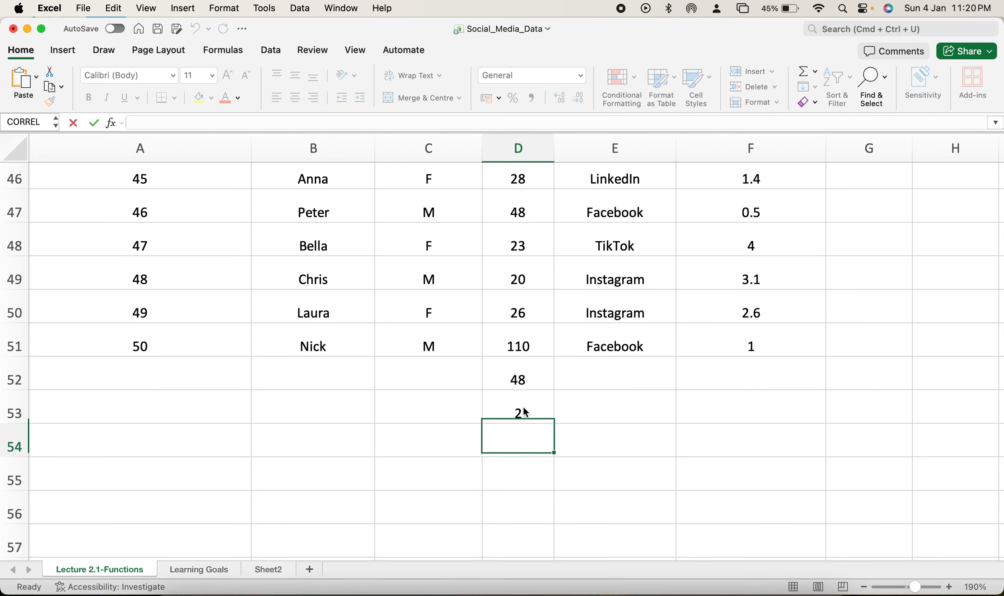
pyautogui.click(532, 379)
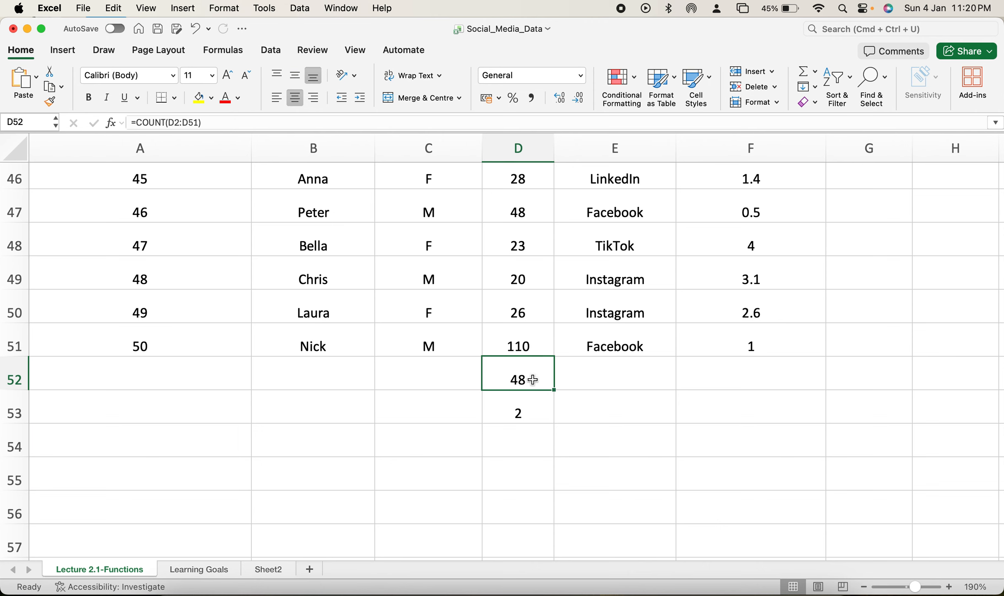
pyautogui.doubleClick(520, 412)
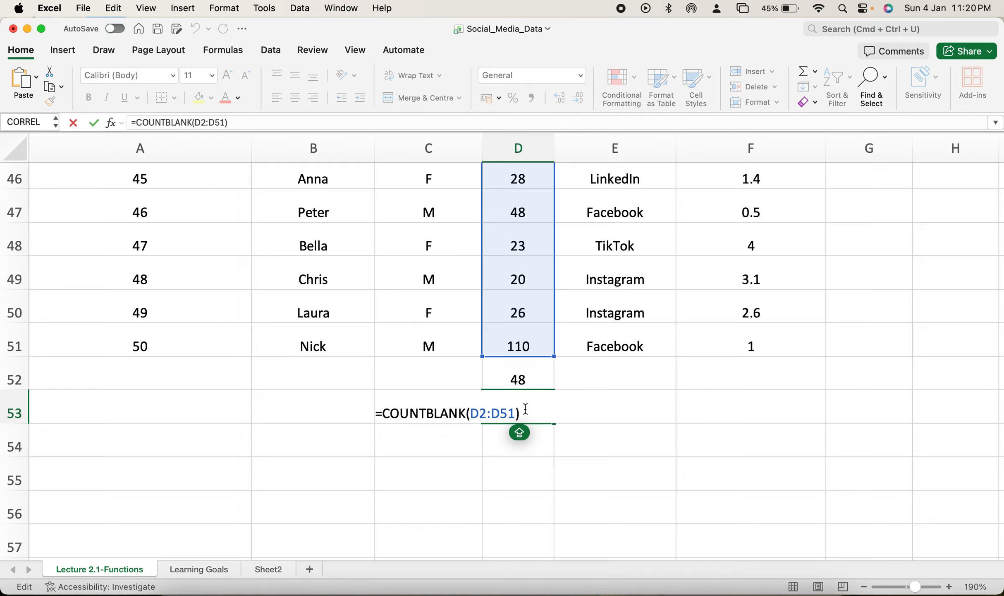
pyautogui.press('Return')
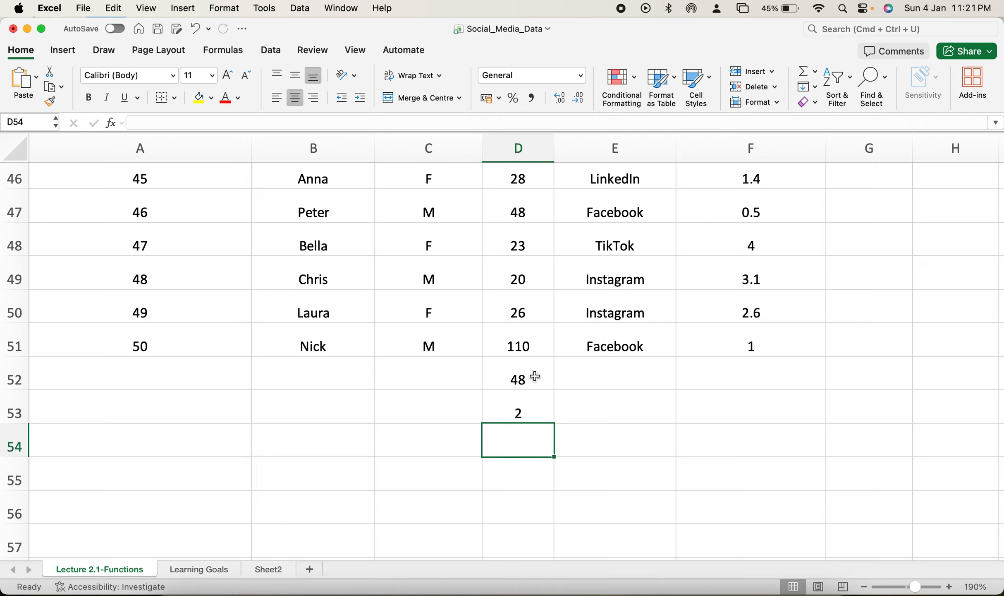
# Step: Enter =COUNT(B2:B51) in cell B52 to try COUNT on the text entries of the Name column
pyautogui.click(320, 375)
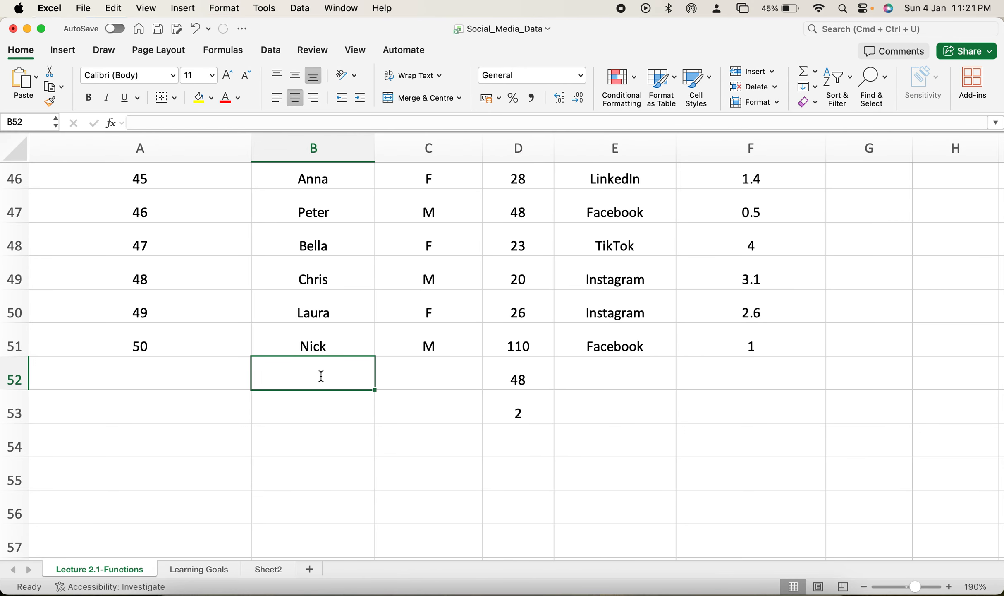
pyautogui.write('=COUNT')
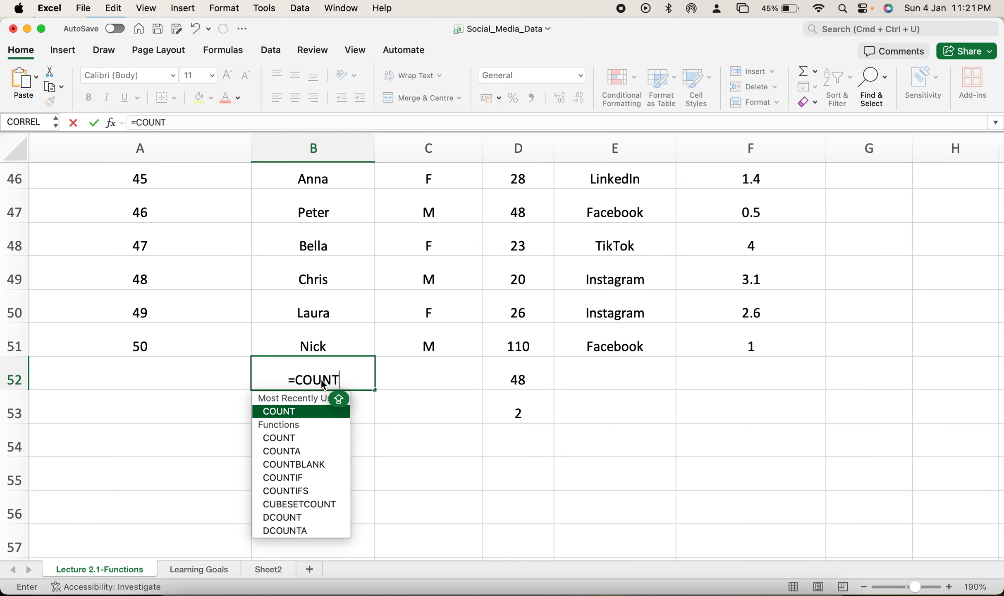
pyautogui.doubleClick(294, 411)
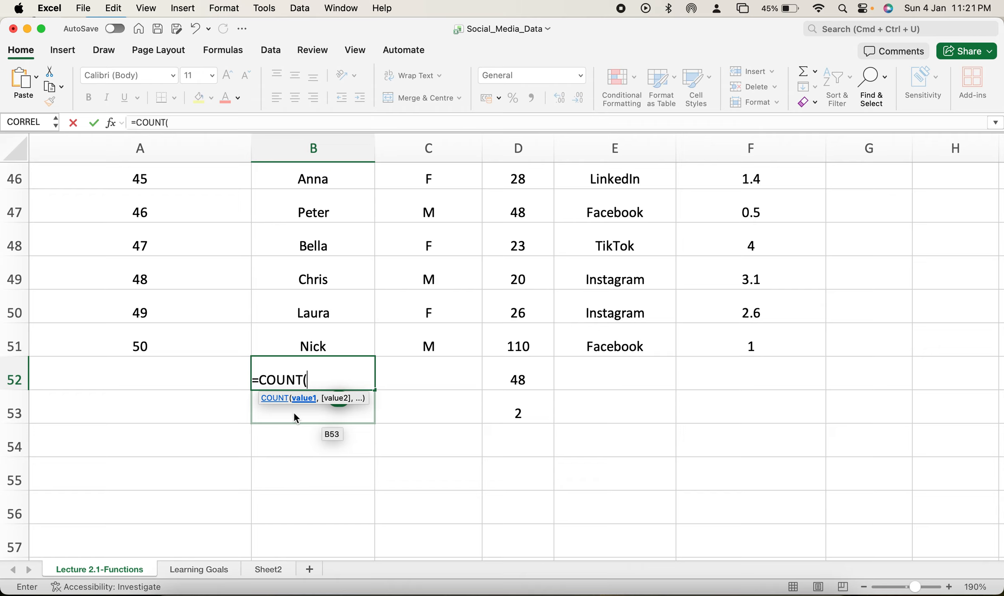
pyautogui.moveTo(333, 346); pyautogui.dragTo(309, 208)
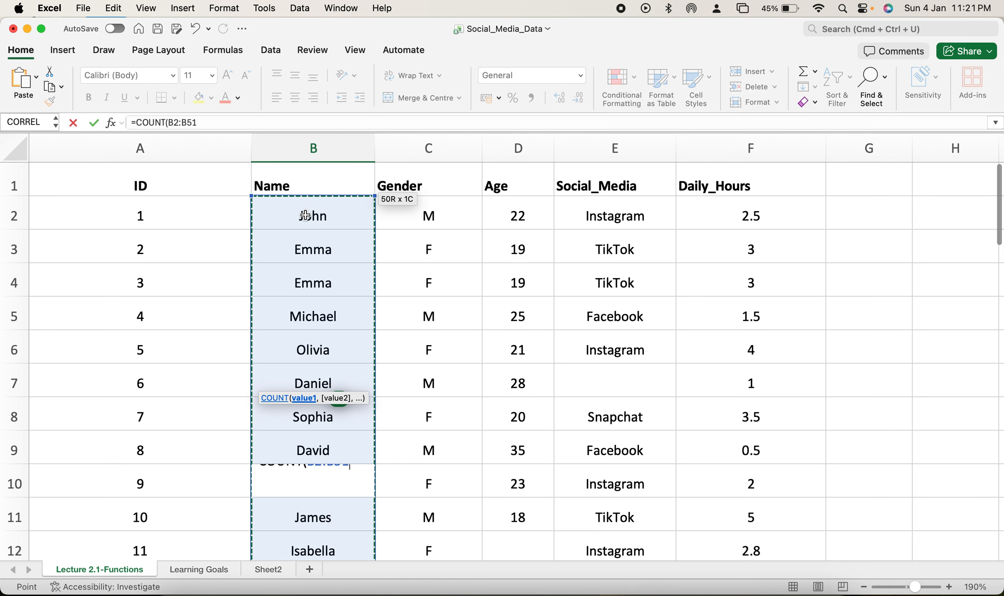
pyautogui.press('Return')
pyautogui.scroll(-2, 337, 397)
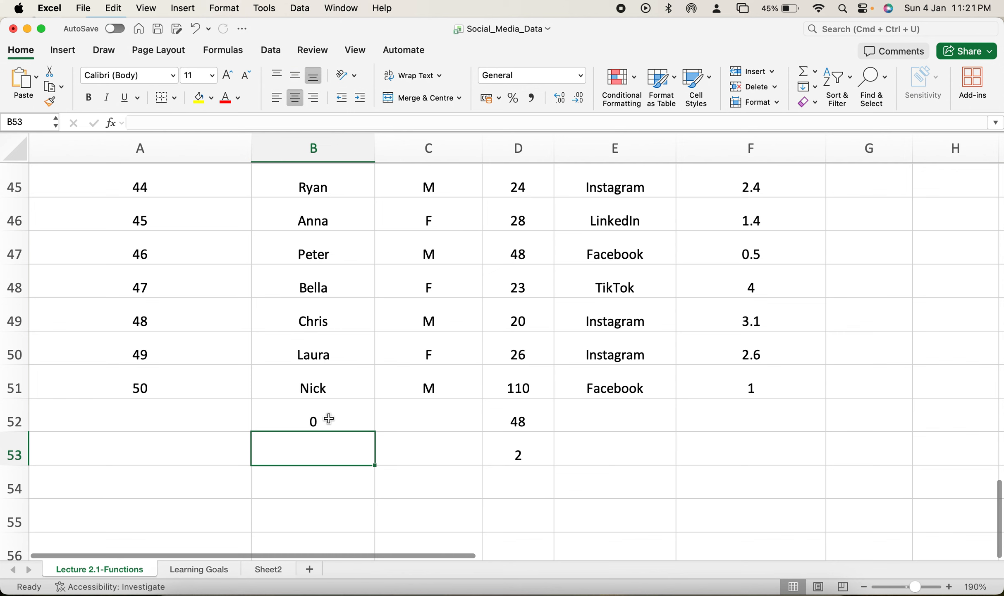
# Step: Change the formula in cell B52 to =COUNTA(B2:B51) to count the non-empty entries of the Name column
pyautogui.click(326, 419)
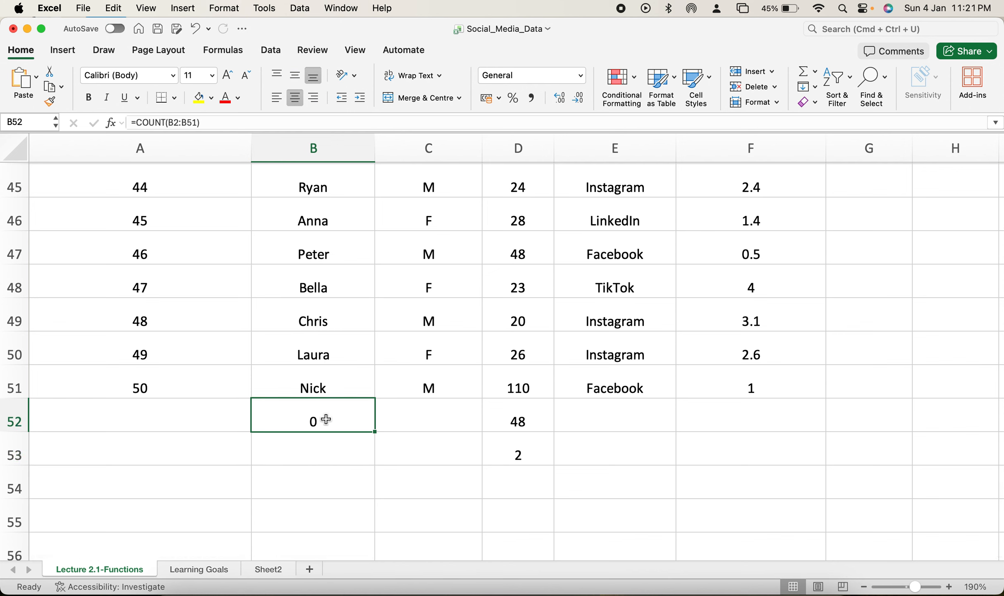
pyautogui.doubleClick(326, 419)
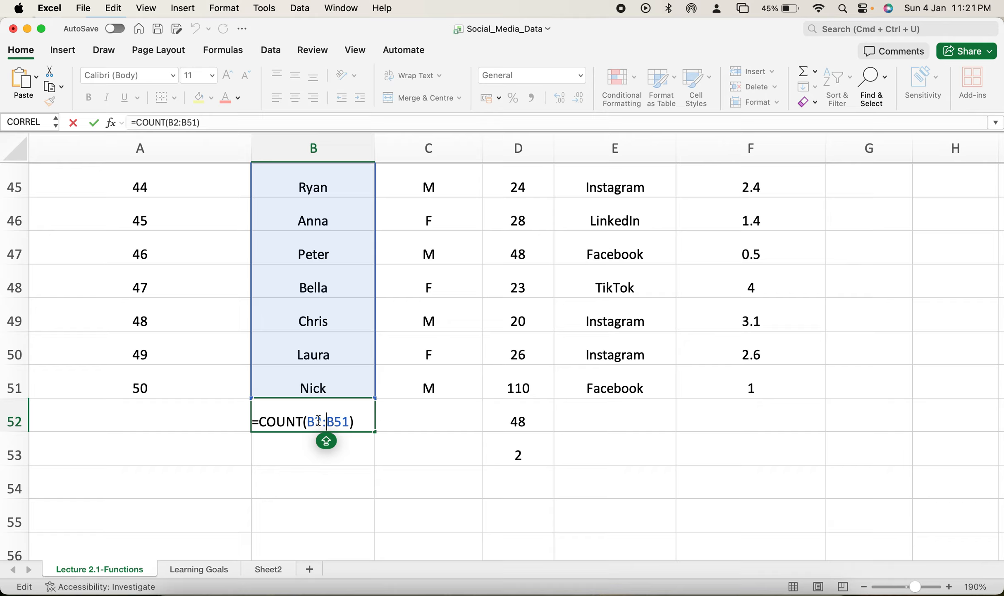
pyautogui.click(302, 420)
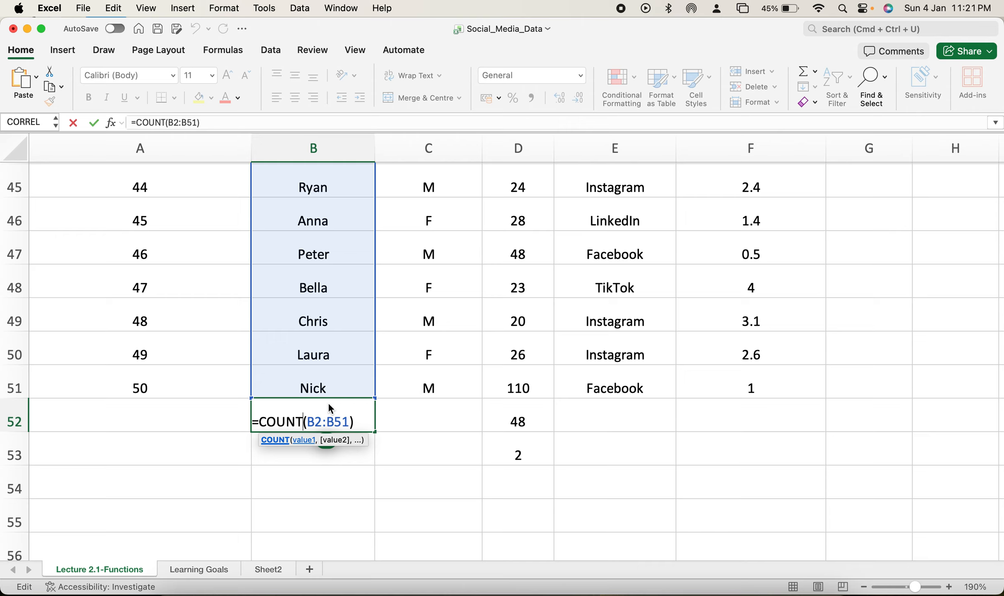
pyautogui.write('A')
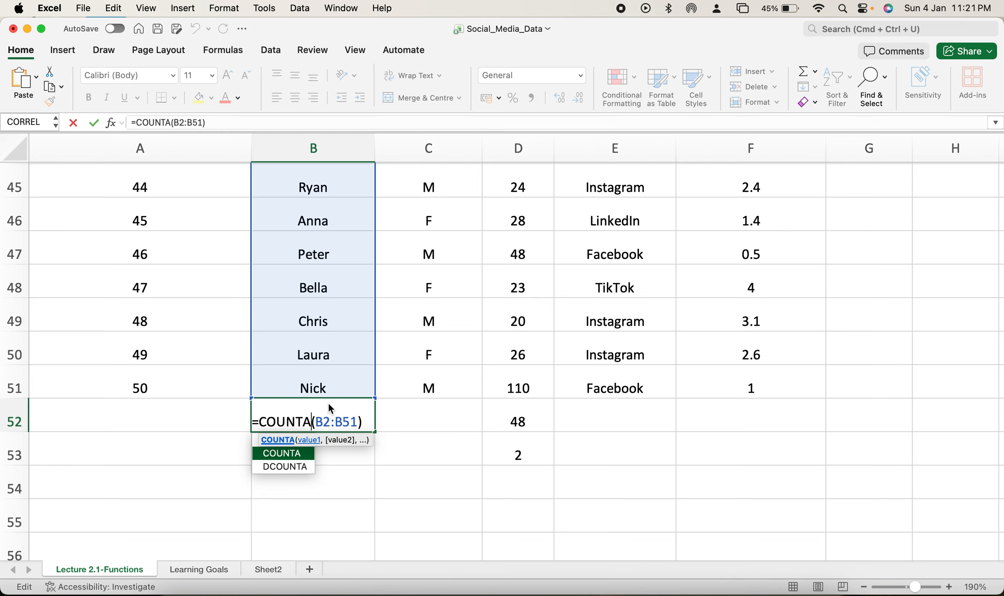
pyautogui.doubleClick(297, 453)
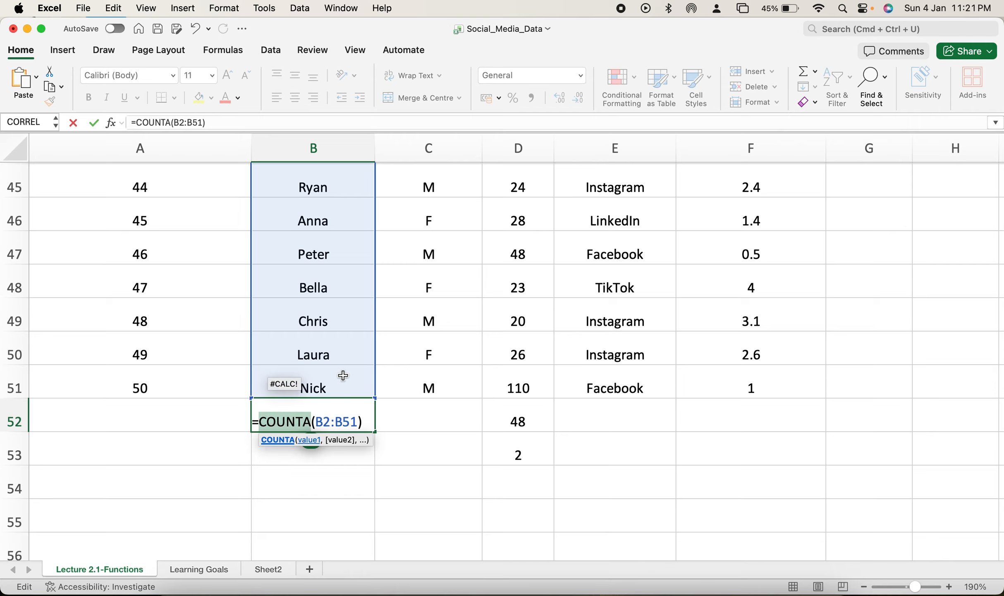
pyautogui.click(312, 421)
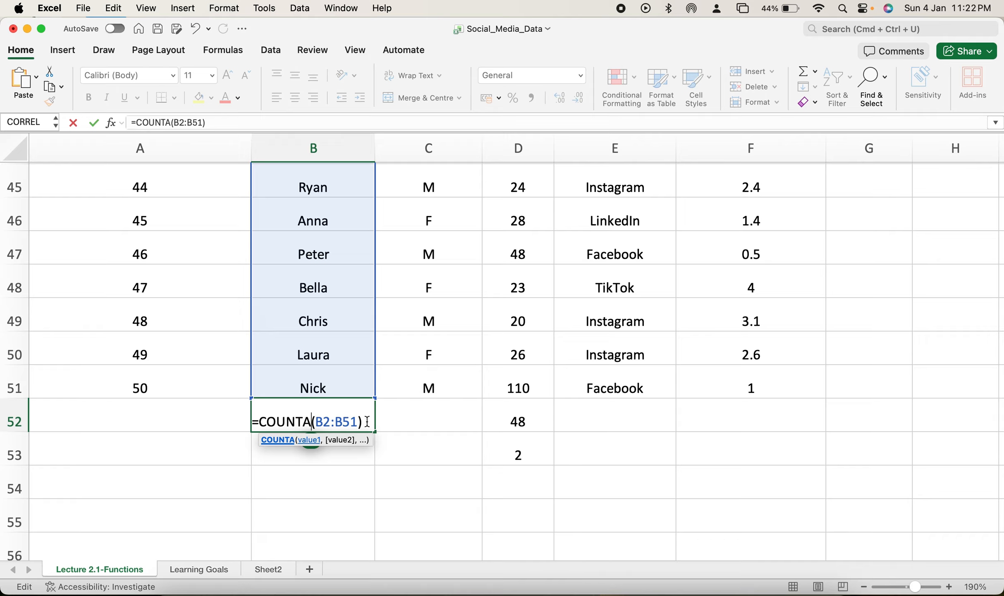
pyautogui.press('Return')
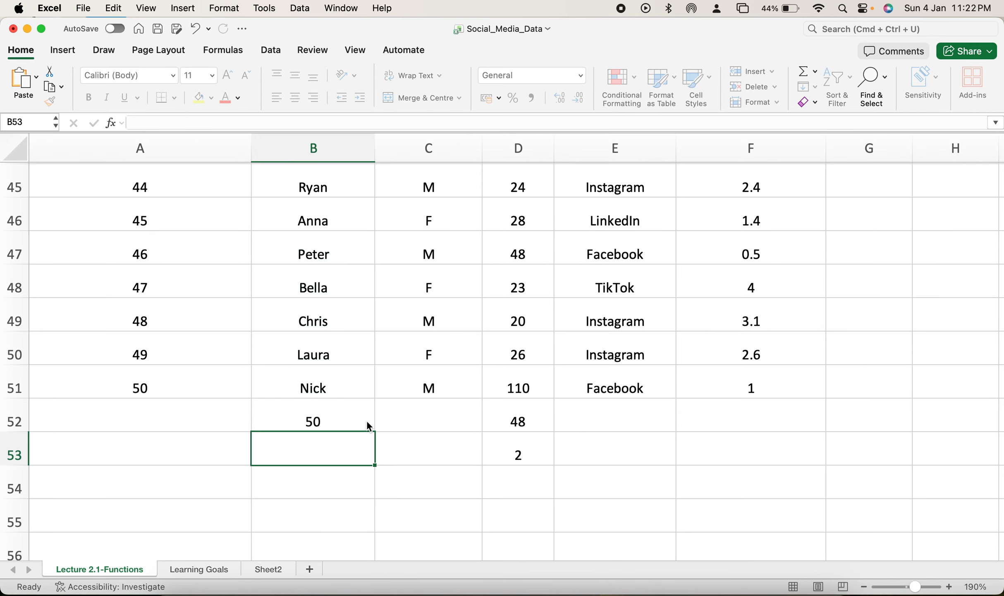
# Step: Review the COUNTA formula in cell B52 and the range it covers, leaving it as it is
pyautogui.doubleClick(325, 418)
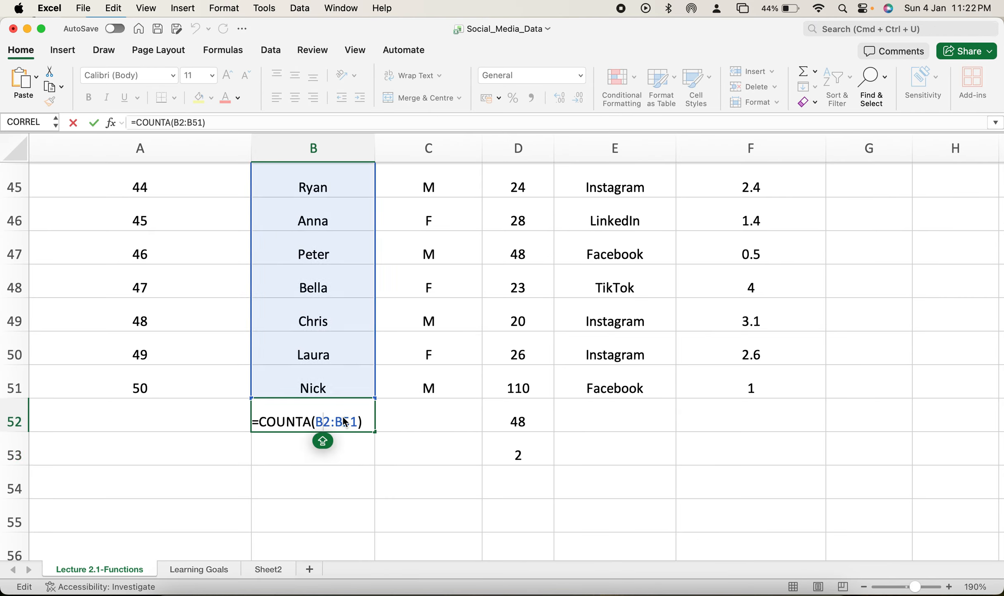
pyautogui.press('Return')
pyautogui.click(343, 417)
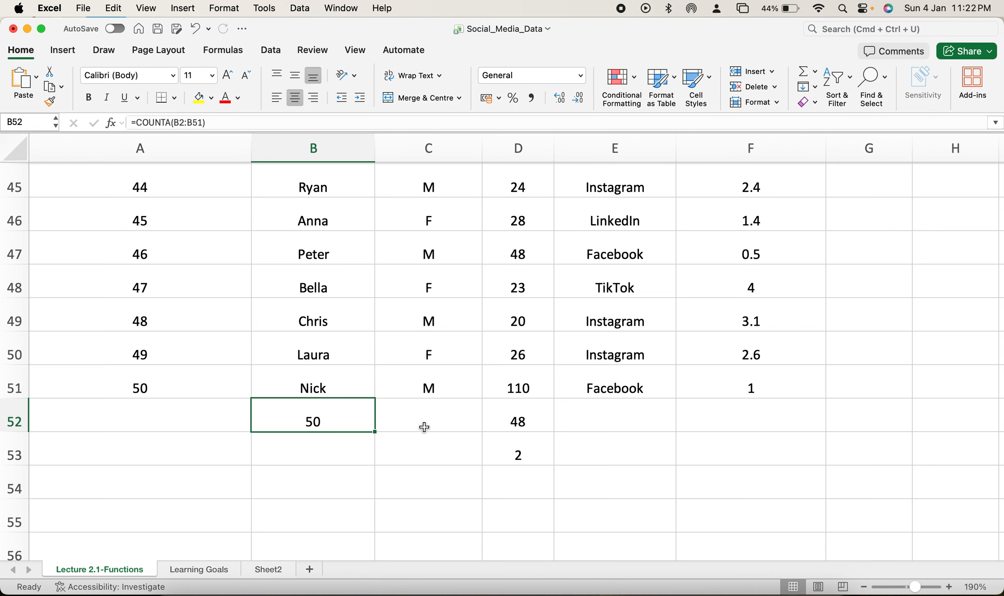
# Step: Clear the test formulas below the dataset in cells B52:D53
pyautogui.moveTo(314, 418); pyautogui.dragTo(527, 449)
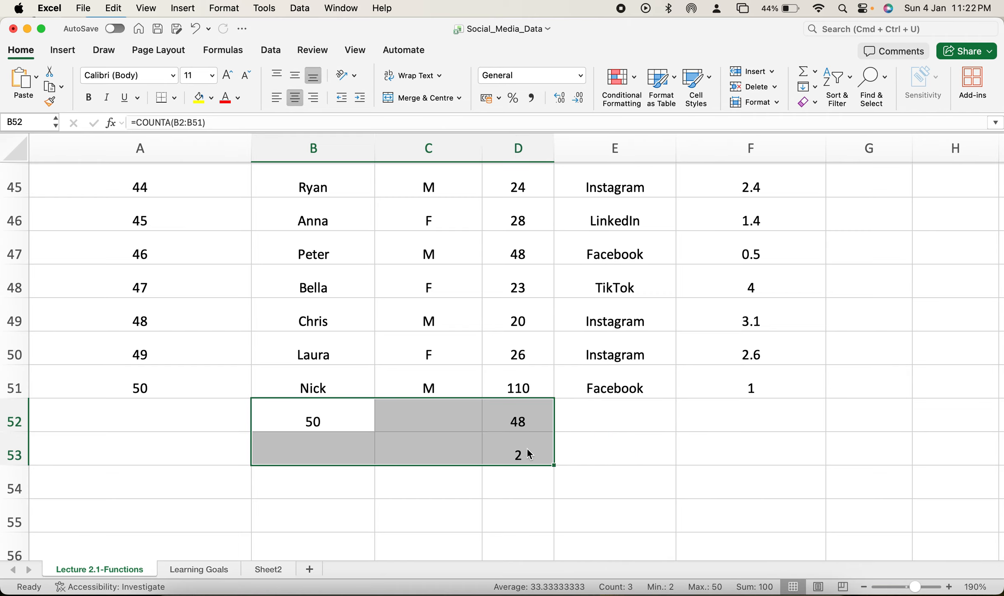
pyautogui.scroll(15, 528, 447)
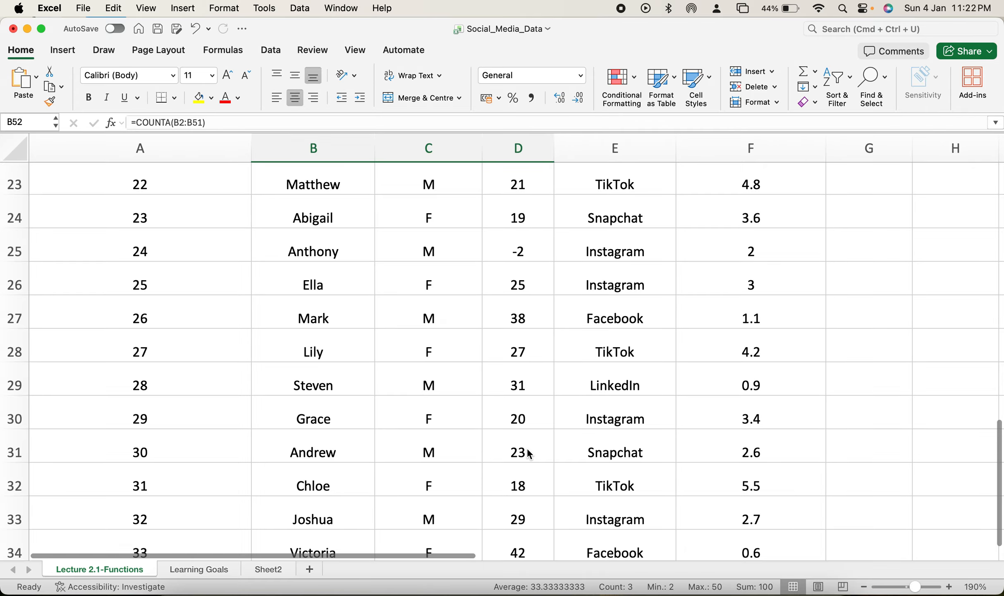
pyautogui.scroll(5, 516, 237)
pyautogui.scroll(-1, 512, 307)
pyautogui.scroll(-20, 511, 307)
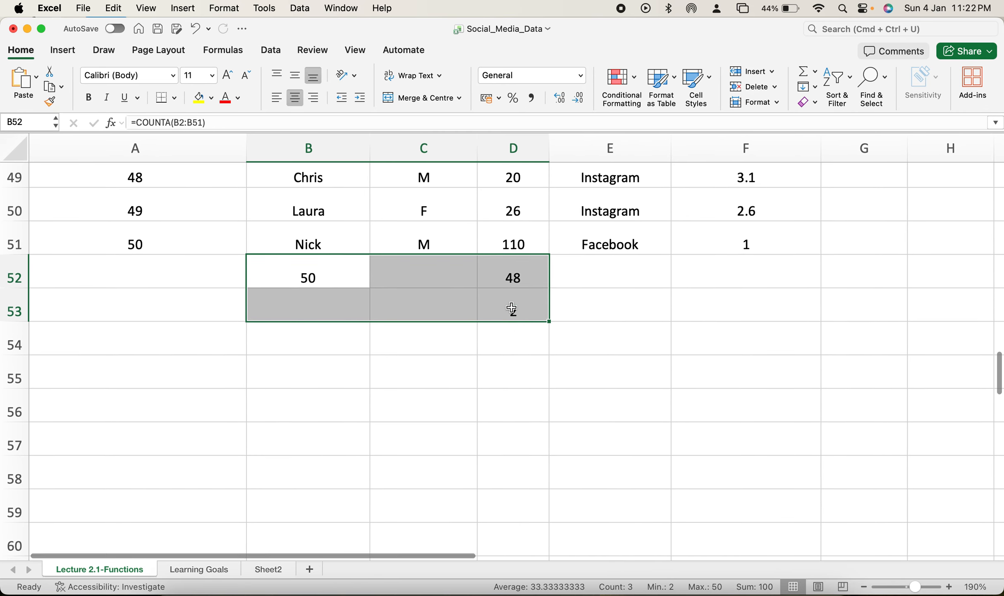
pyautogui.click(516, 315)
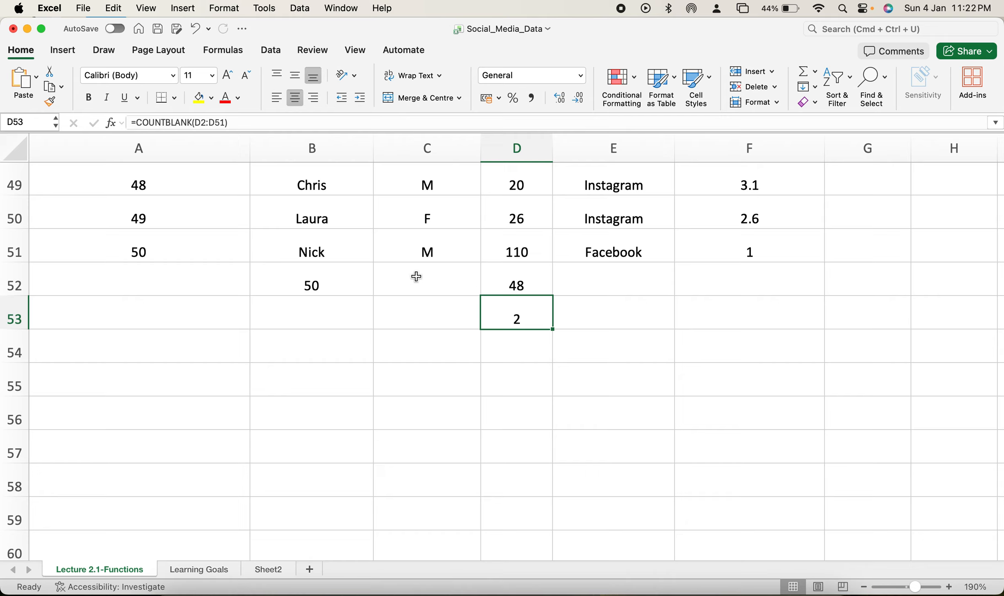
pyautogui.moveTo(313, 287); pyautogui.dragTo(520, 321)
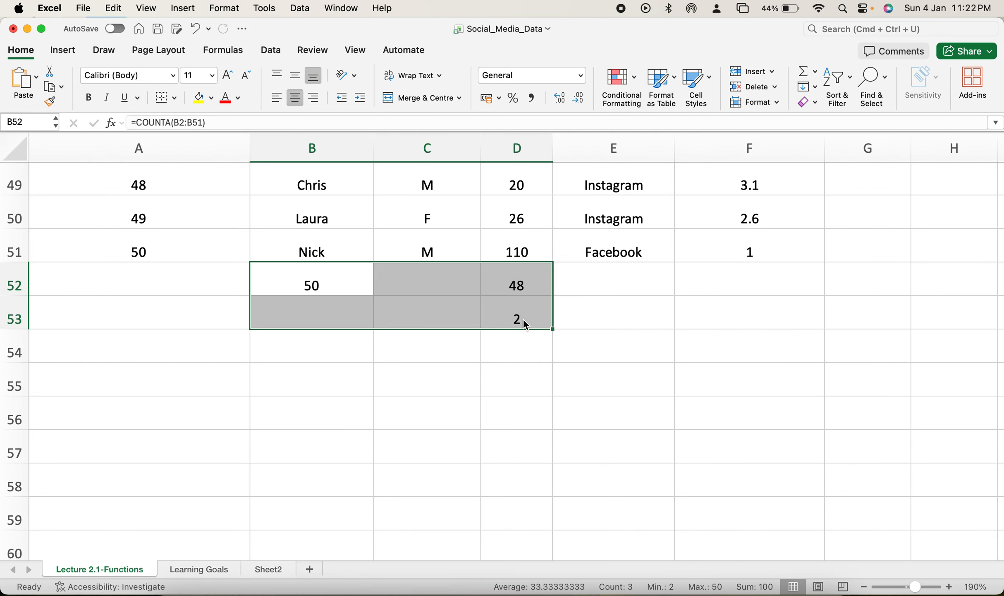
pyautogui.press('Delete')
# Step: Look through the Age column for missing values, selecting the blank cells D21 and D12
pyautogui.scroll(5, 532, 308)
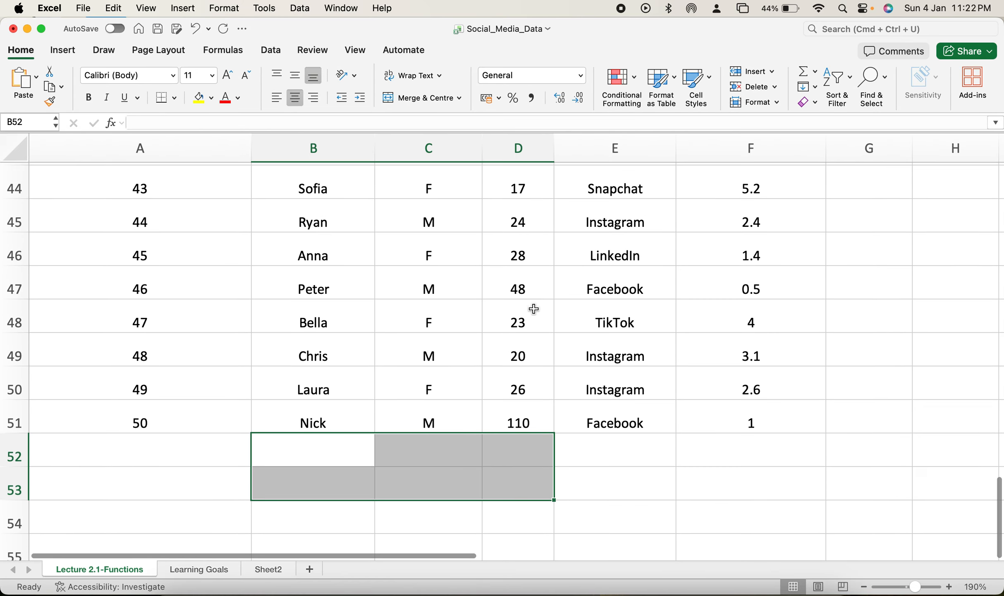
pyautogui.scroll(7, 534, 309)
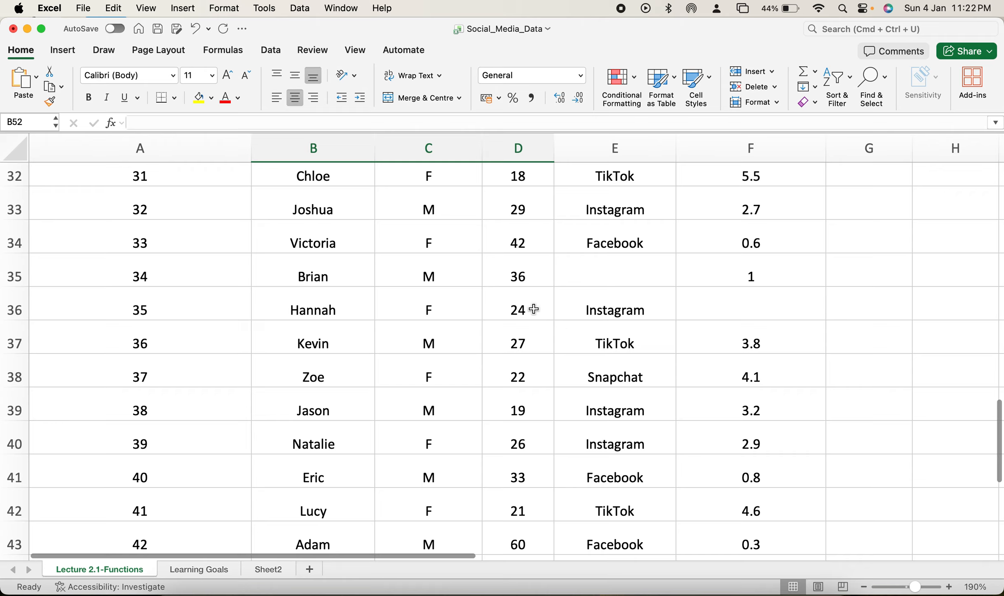
pyautogui.scroll(4, 534, 308)
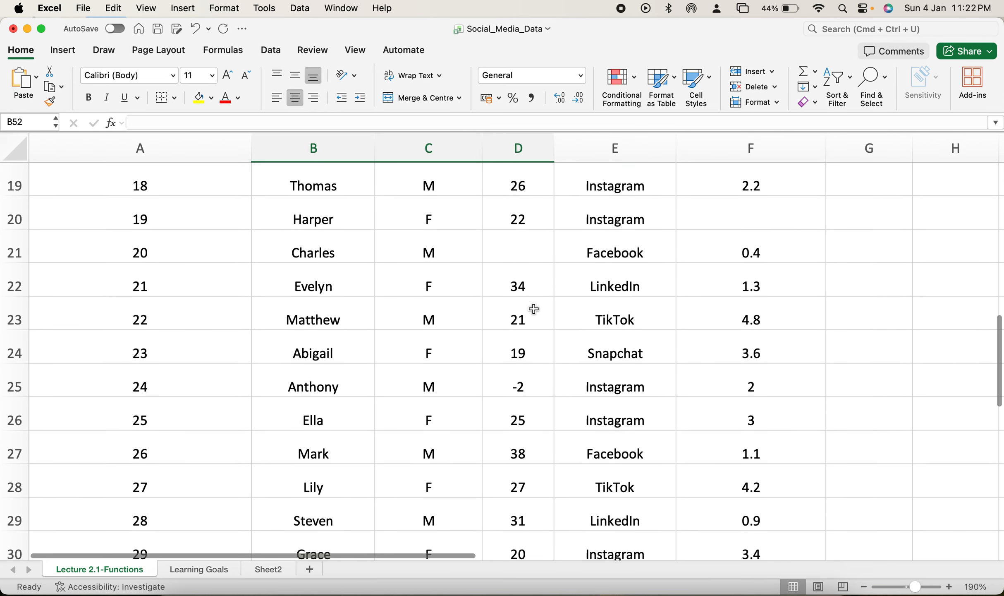
pyautogui.click(517, 283)
pyautogui.scroll(3, 520, 281)
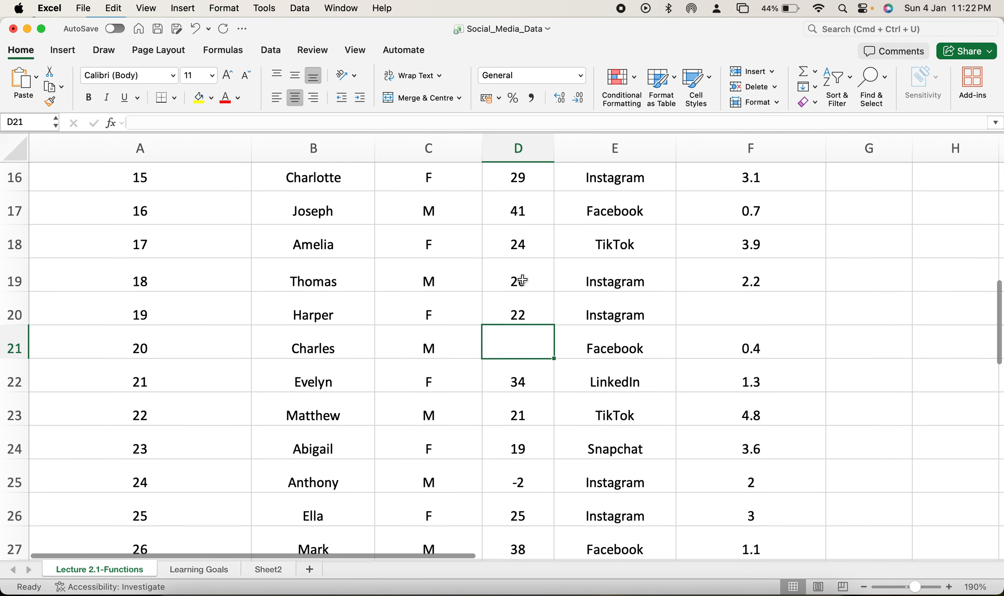
pyautogui.rightClick(523, 281)
pyautogui.press('Escape')
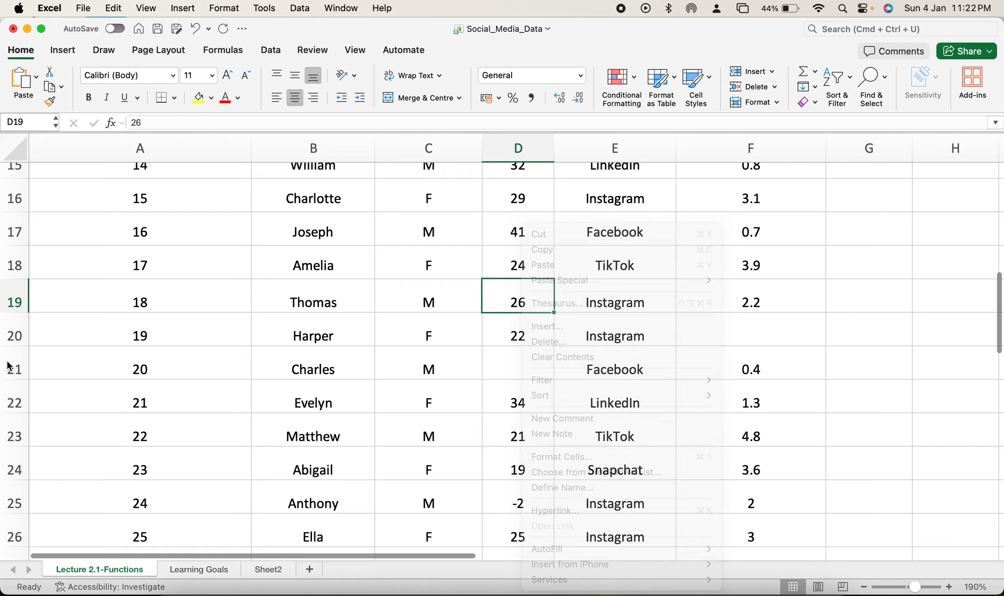
pyautogui.scroll(2, 441, 327)
pyautogui.scroll(4, 528, 281)
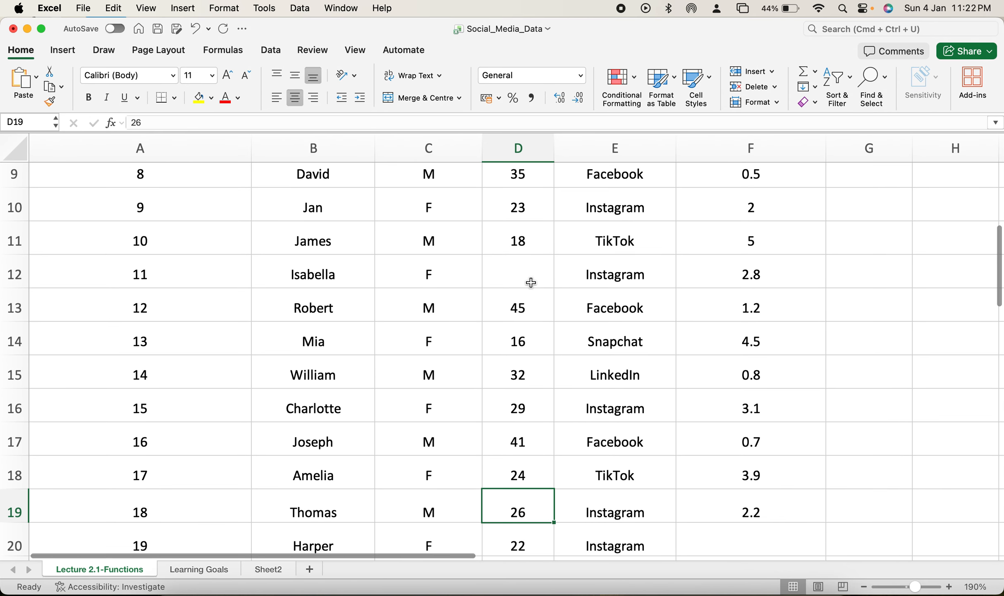
pyautogui.click(525, 277)
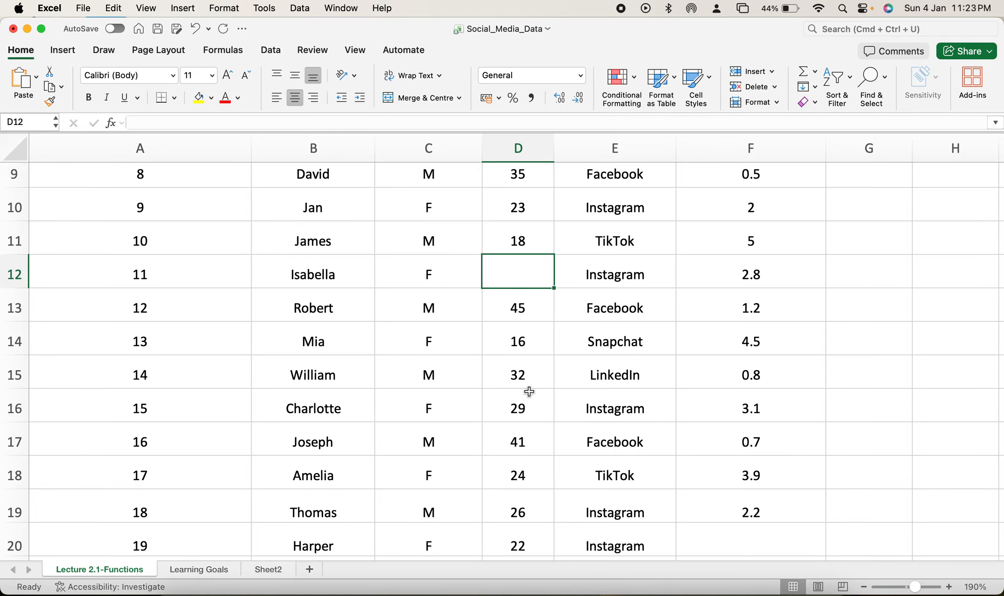
# Step: Check the function list on the Learning Goals sheet and return to the start of the dataset on Lecture 2.1-Functions
pyautogui.scroll(-5, 540, 369)
pyautogui.scroll(-5, 541, 369)
pyautogui.click(212, 571)
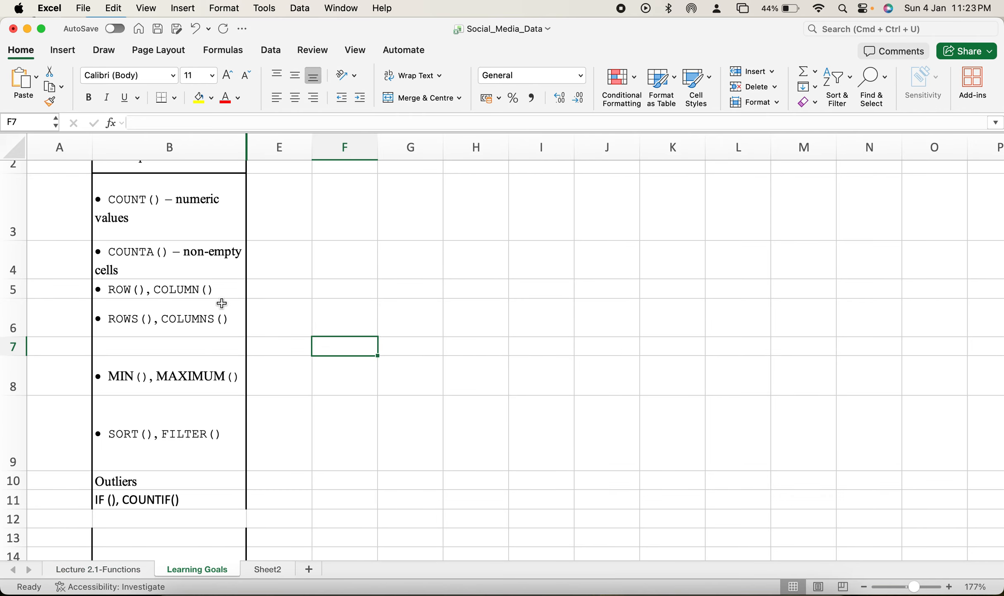
pyautogui.click(133, 572)
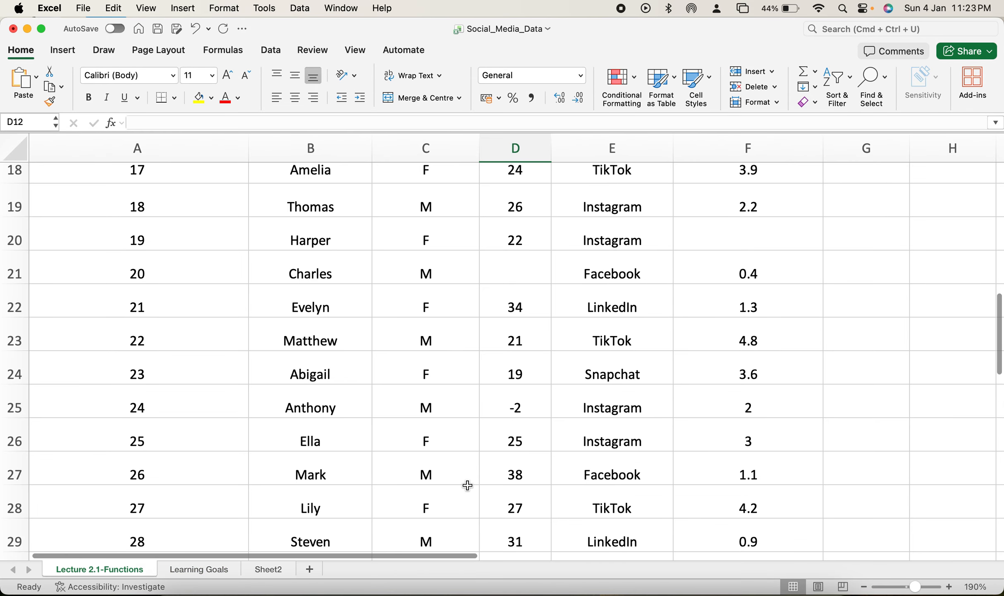
pyautogui.scroll(-3, 716, 476)
pyautogui.scroll(8, 716, 477)
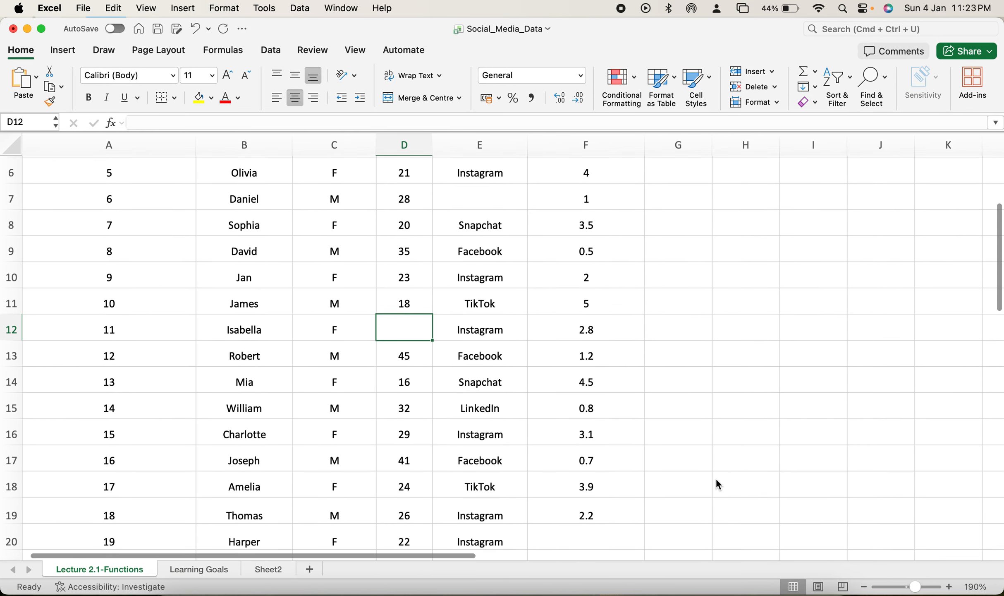
pyautogui.scroll(-2, 716, 478)
pyautogui.scroll(5, 717, 478)
pyautogui.click(700, 222)
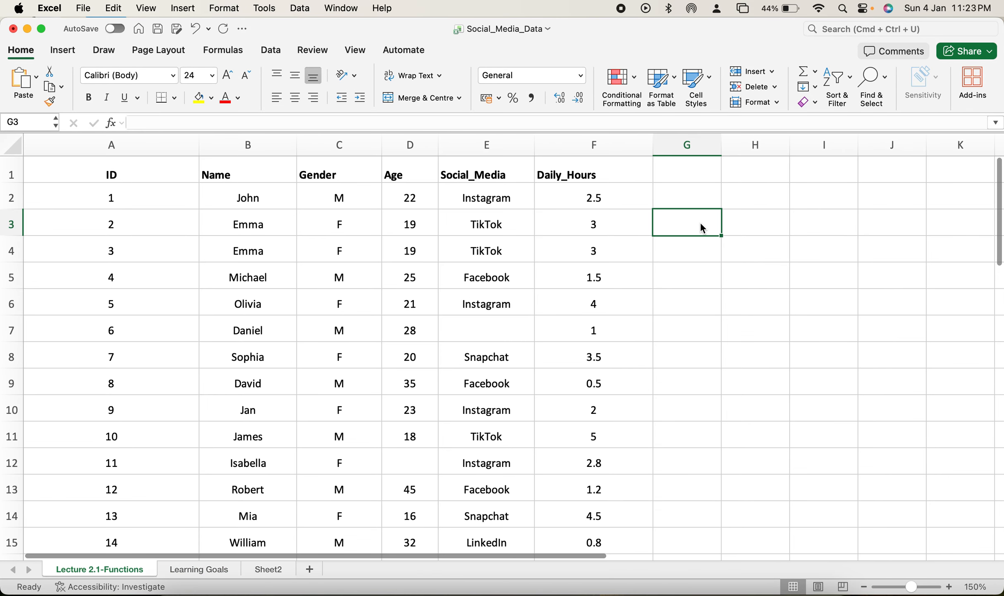
pyautogui.write('=')
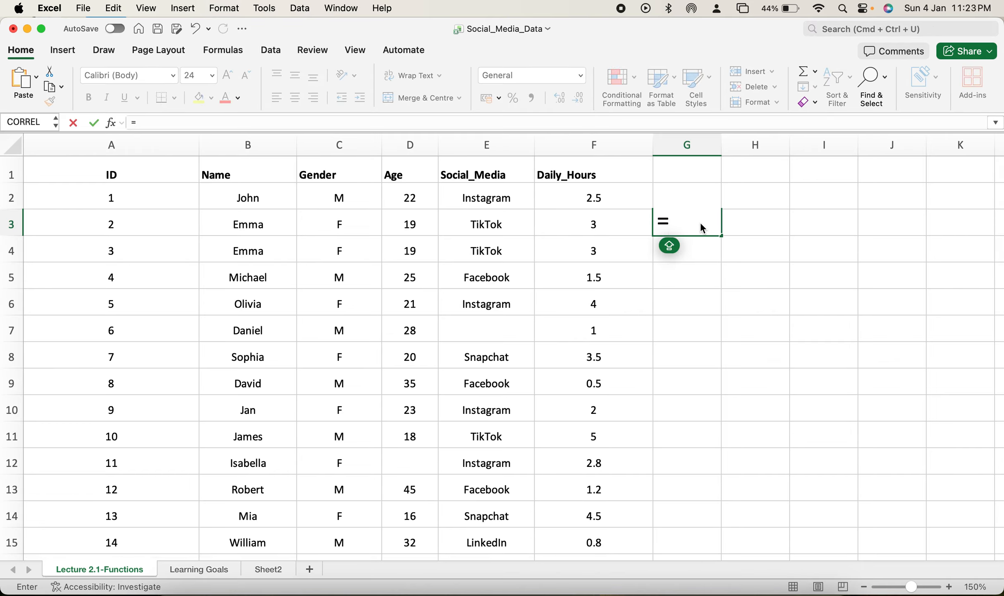
pyautogui.press('Escape')
pyautogui.click(768, 265)
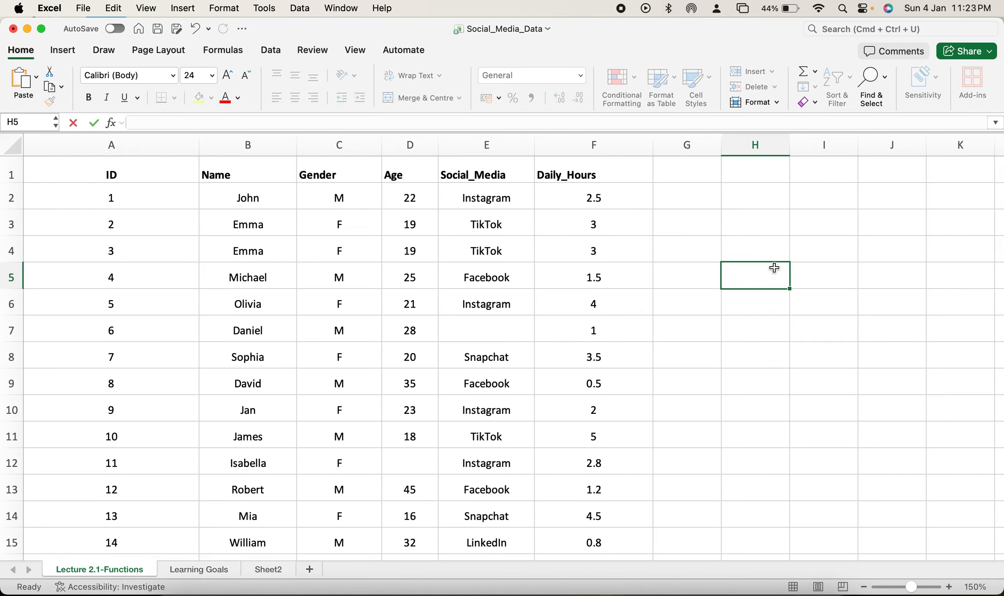
# Step: Enter =ROW(B3:F3) in cell G3 to return the row number of that record
pyautogui.click(701, 226)
pyautogui.scroll(3, 701, 226)
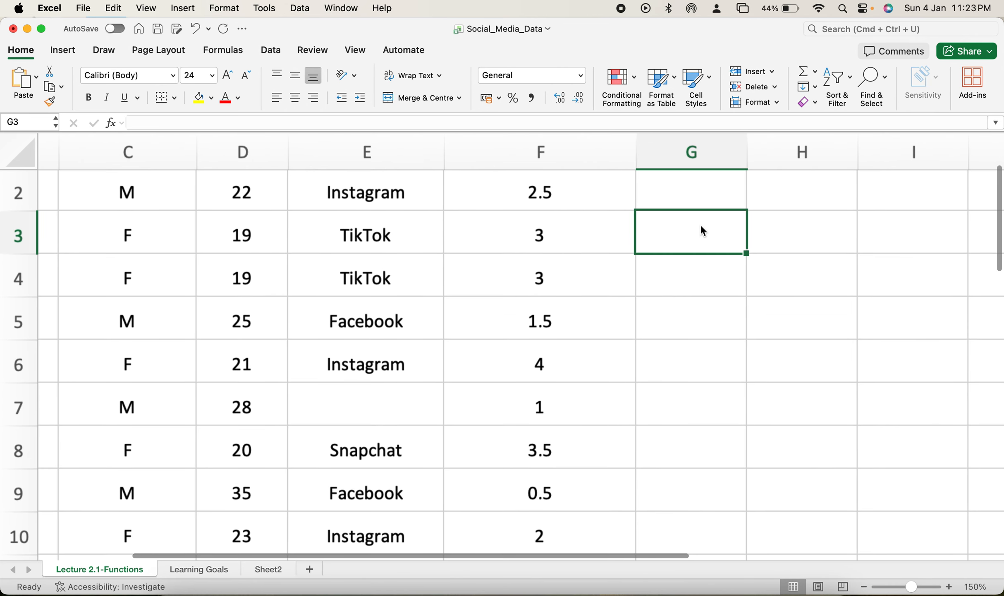
pyautogui.scroll(3, 701, 225)
pyautogui.write('=')
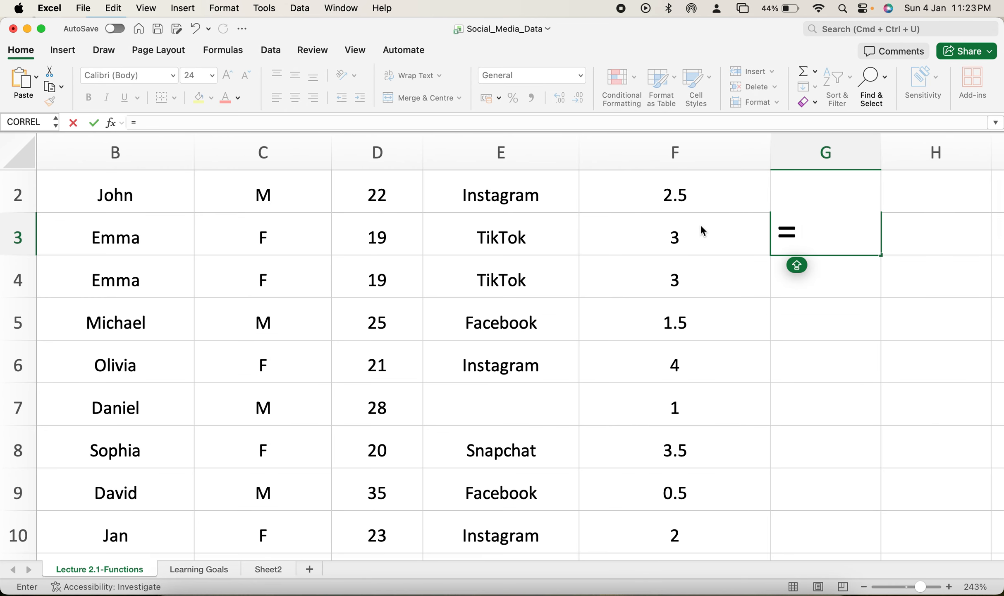
pyautogui.write('ROW')
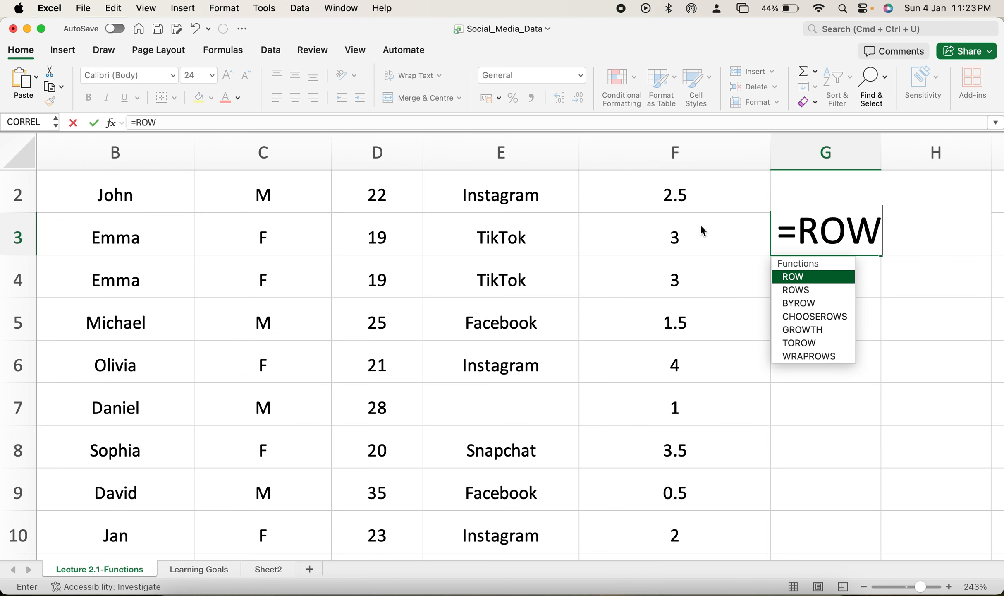
pyautogui.doubleClick(800, 277)
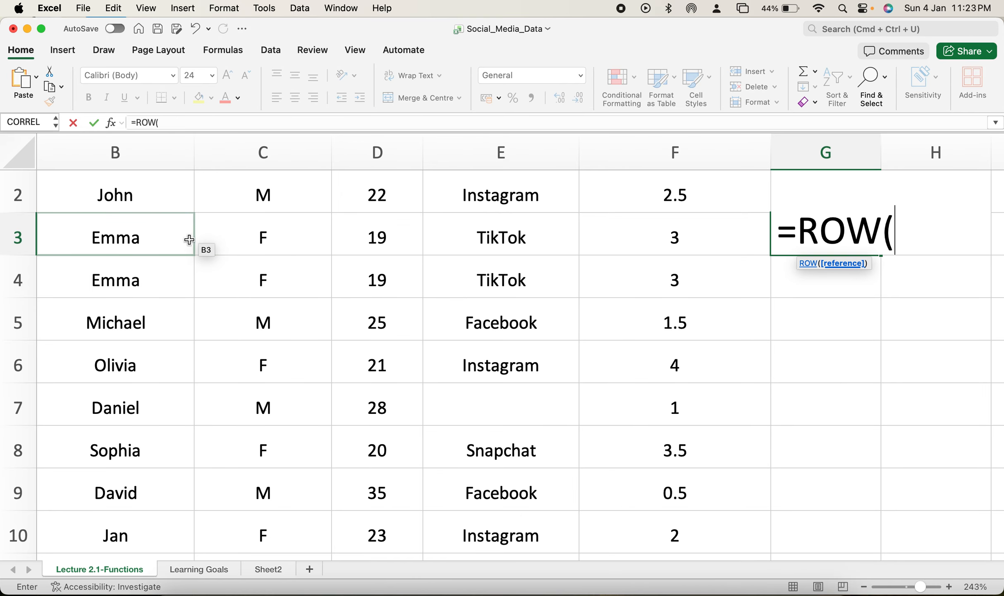
pyautogui.moveTo(186, 242); pyautogui.dragTo(588, 244)
pyautogui.press('Return')
# Step: Compare the ROW formula's result in cell G3 with the sheet's own heading for that row
pyautogui.click(869, 239)
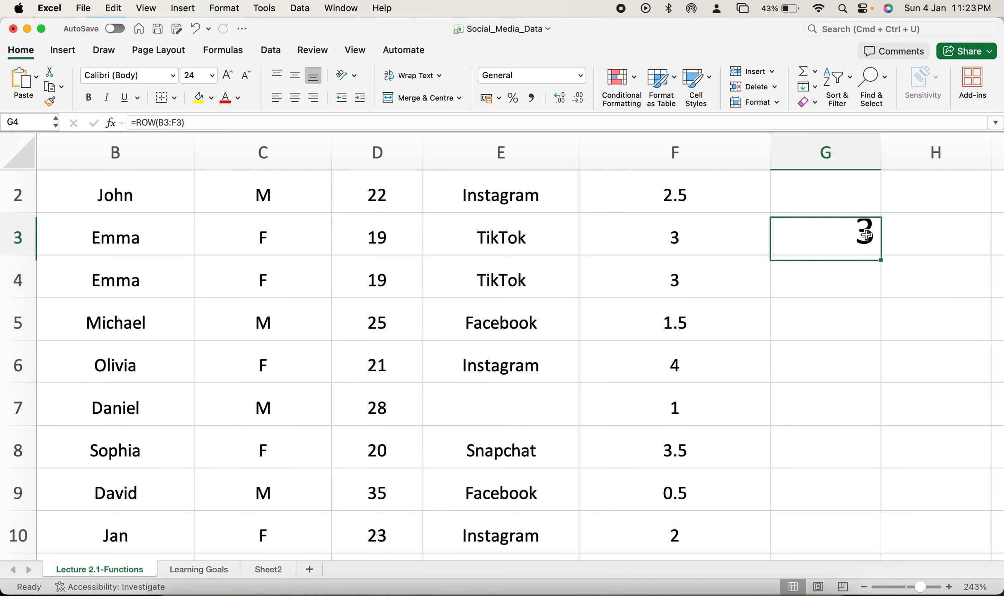
pyautogui.click(18, 238)
pyautogui.click(868, 236)
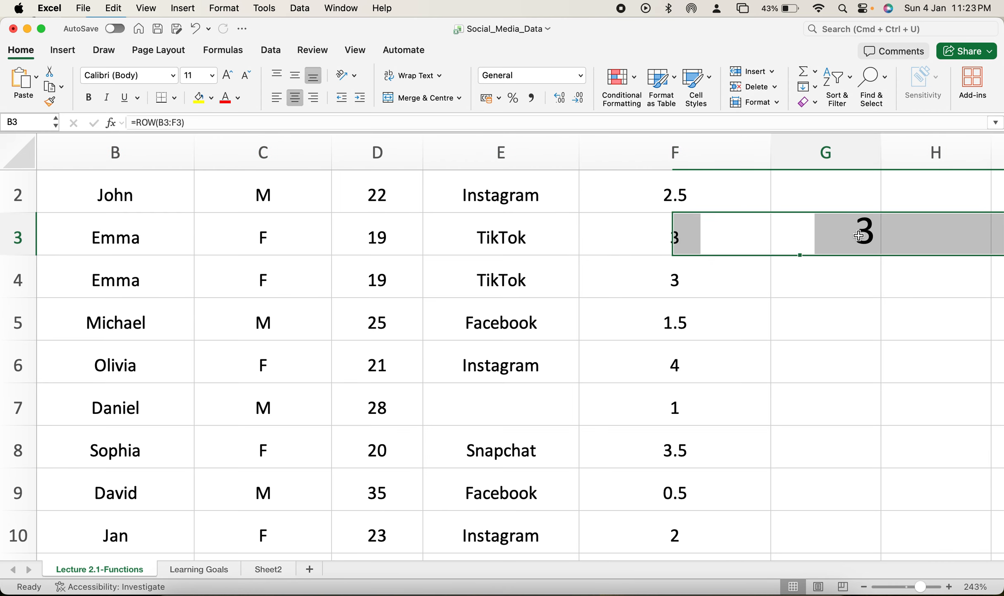
# Step: Try to replace the function name ROW with COULMN in cell G3's formula over B3:F3
pyautogui.doubleClick(877, 236)
pyautogui.moveTo(880, 233); pyautogui.dragTo(805, 234)
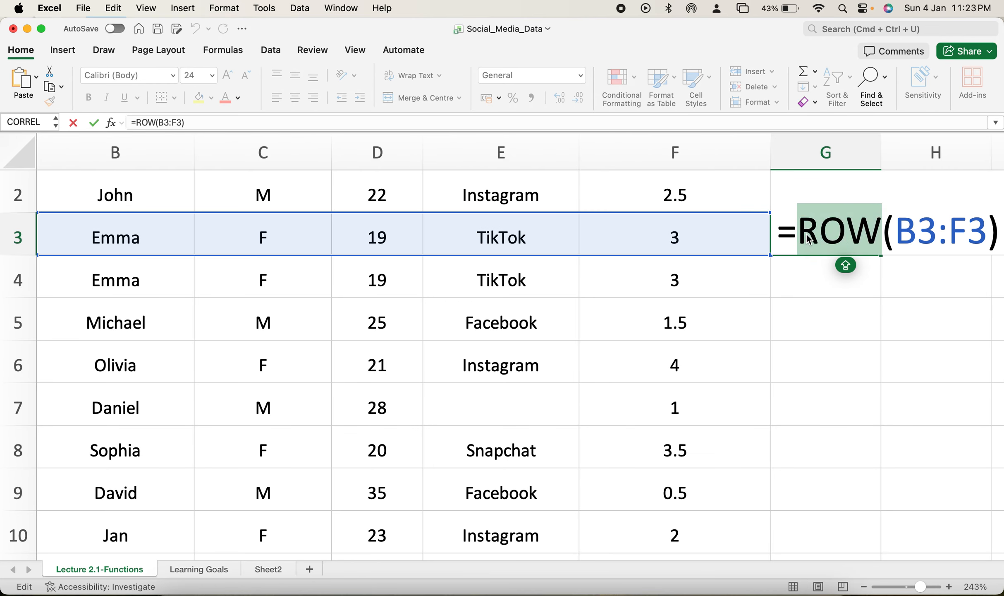
pyautogui.press('BackSpace')
pyautogui.write('COUL')
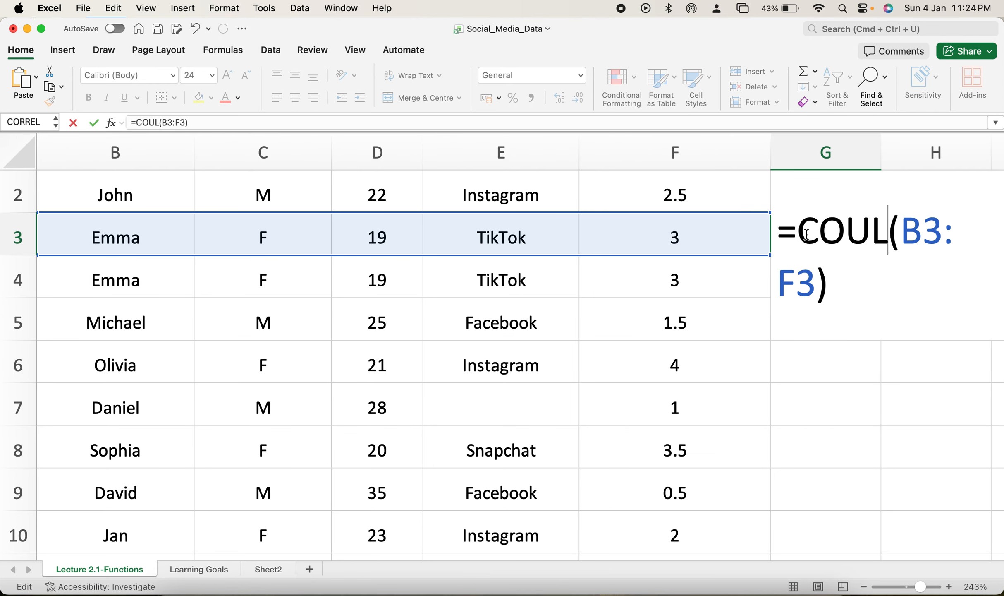
pyautogui.write('MN')
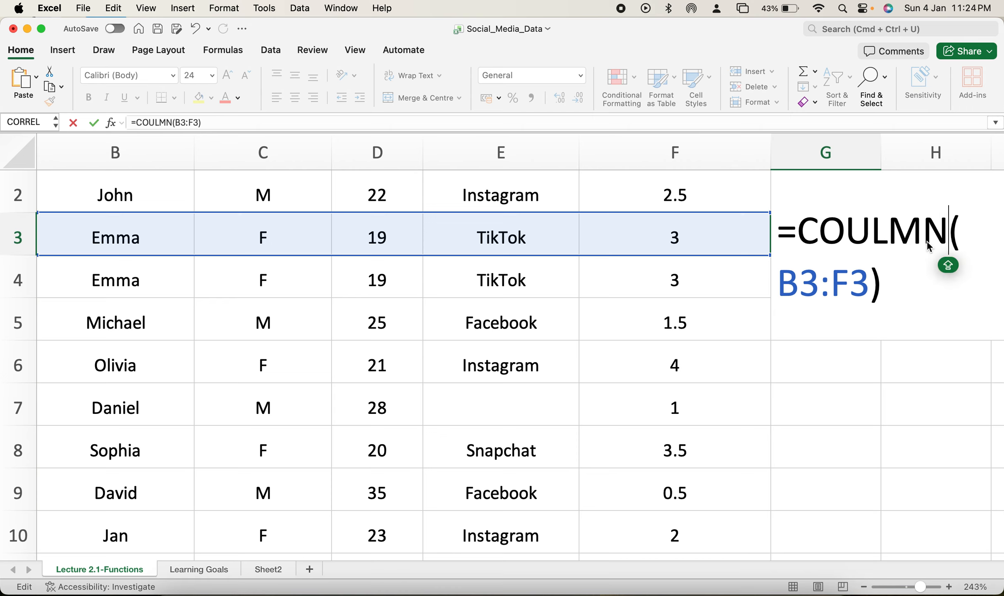
pyautogui.press('Return')
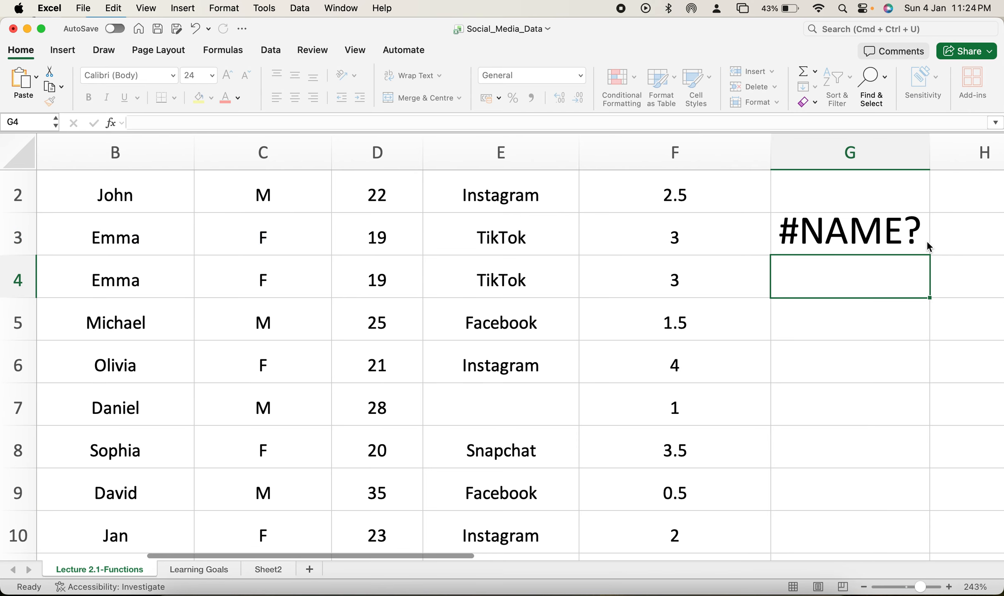
pyautogui.doubleClick(889, 232)
pyautogui.press('Escape')
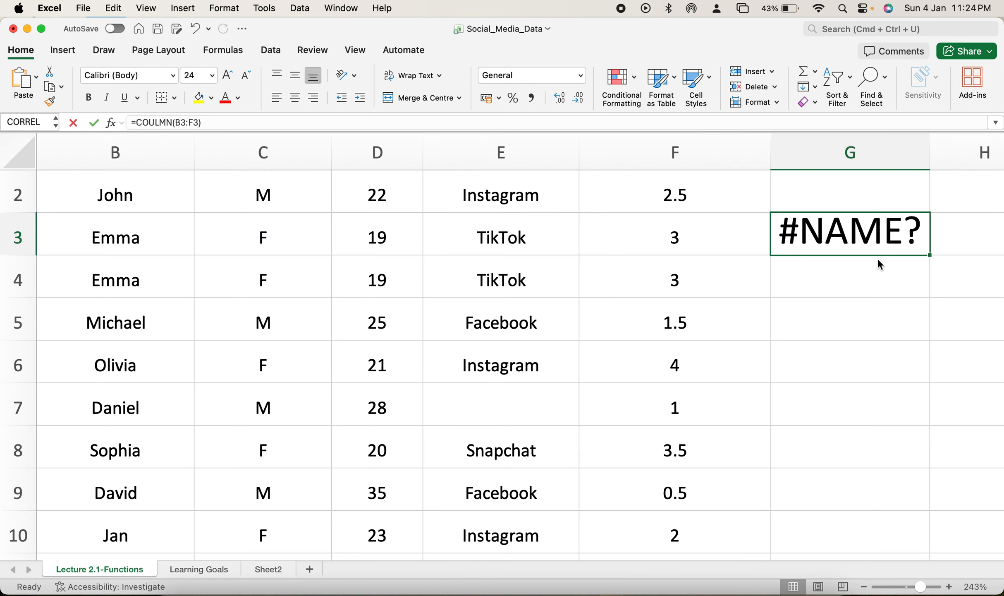
# Step: Replace the contents of cell G3 with =COLUMN(D2:D4) to return the Age column's number
pyautogui.doubleClick(796, 221)
pyautogui.moveTo(779, 227); pyautogui.dragTo(885, 298)
pyautogui.press('BackSpace')
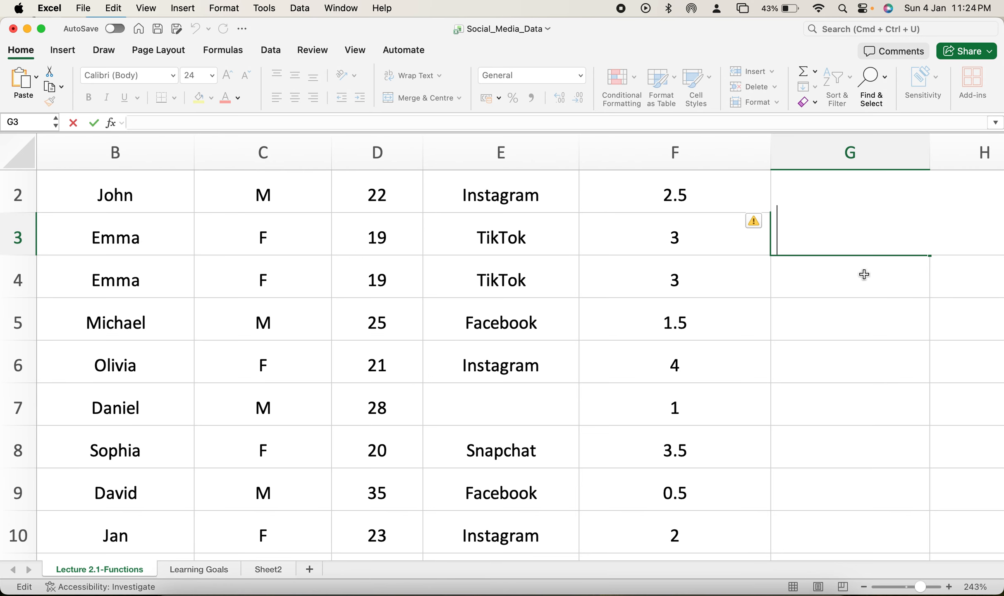
pyautogui.write('=COUM')
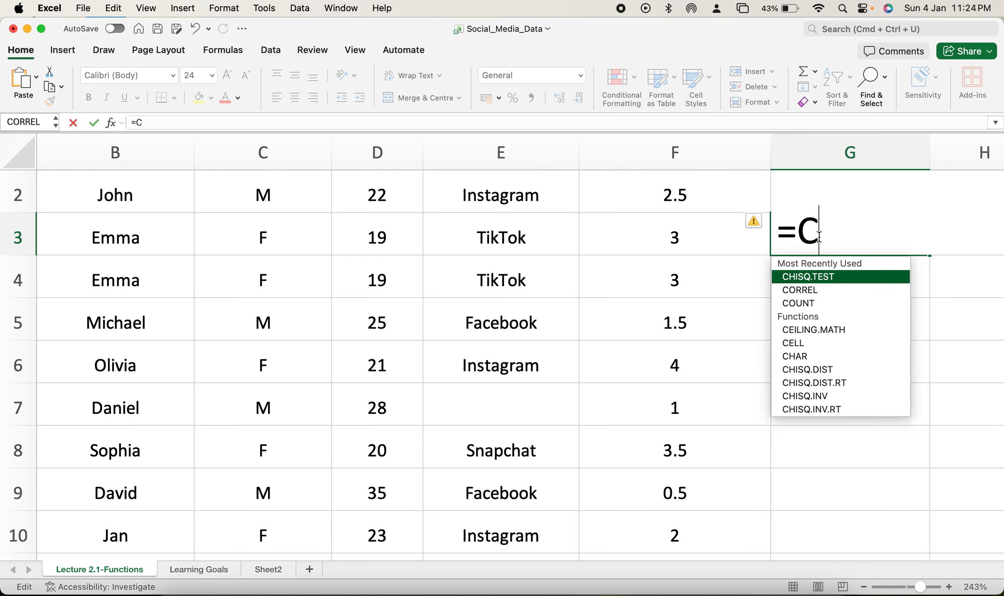
pyautogui.press('BackSpace')
pyautogui.press('BackSpace')
pyautogui.press('BackSpace')
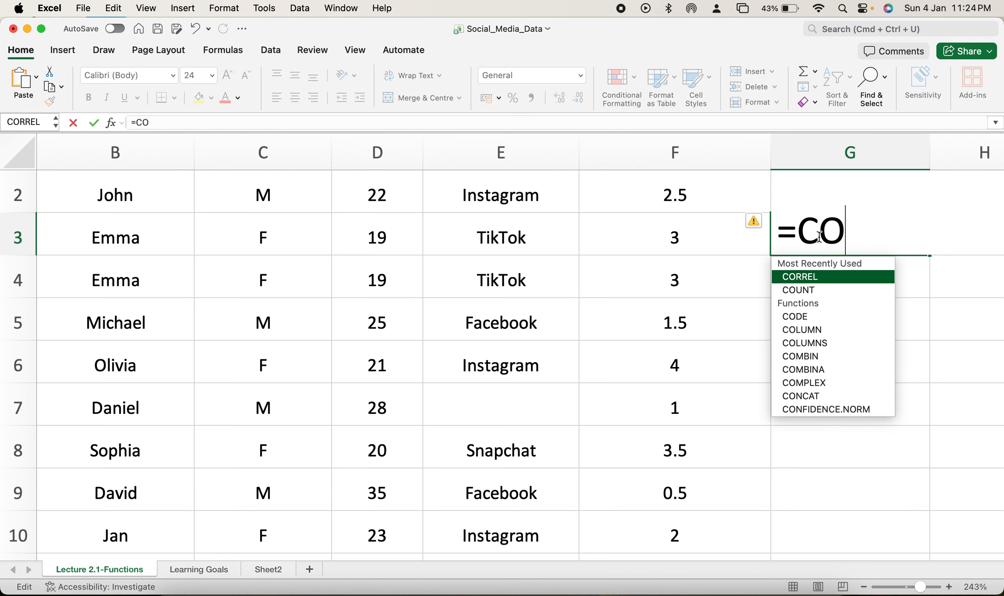
pyautogui.write('OLU')
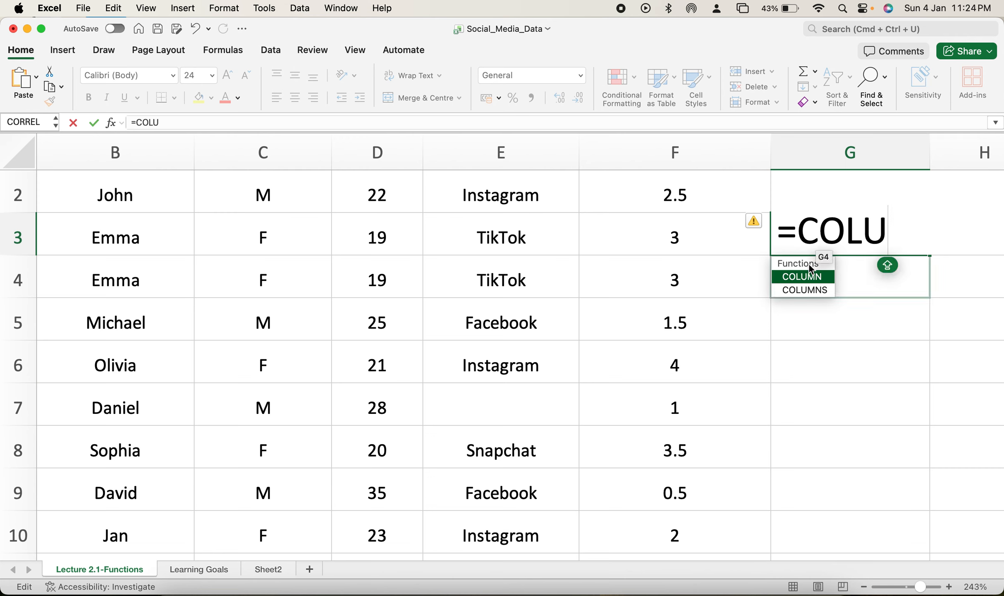
pyautogui.doubleClick(807, 280)
pyautogui.moveTo(389, 195); pyautogui.dragTo(517, 281)
pyautogui.moveTo(417, 286)
pyautogui.mouseDown()
pyautogui.moveTo(393, 287)
pyautogui.moveTo(398, 292)
pyautogui.mouseUp()
pyautogui.press('Return')
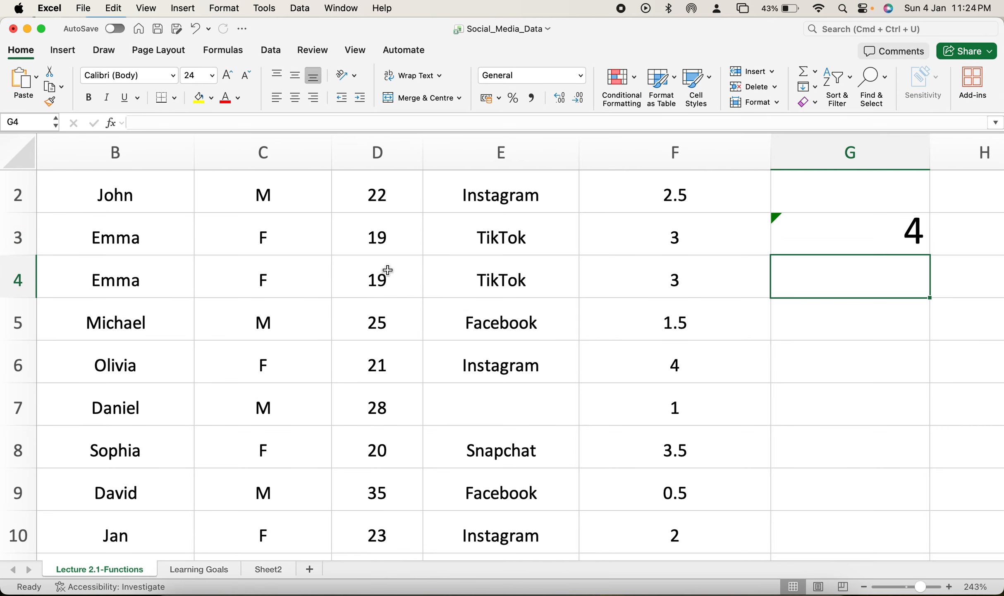
# Step: Select the Age column and check its position counting from column A against the COLUMN result
pyautogui.click(380, 156)
pyautogui.hscroll(-5, 455, 222)
pyautogui.scroll(1, 260, 219)
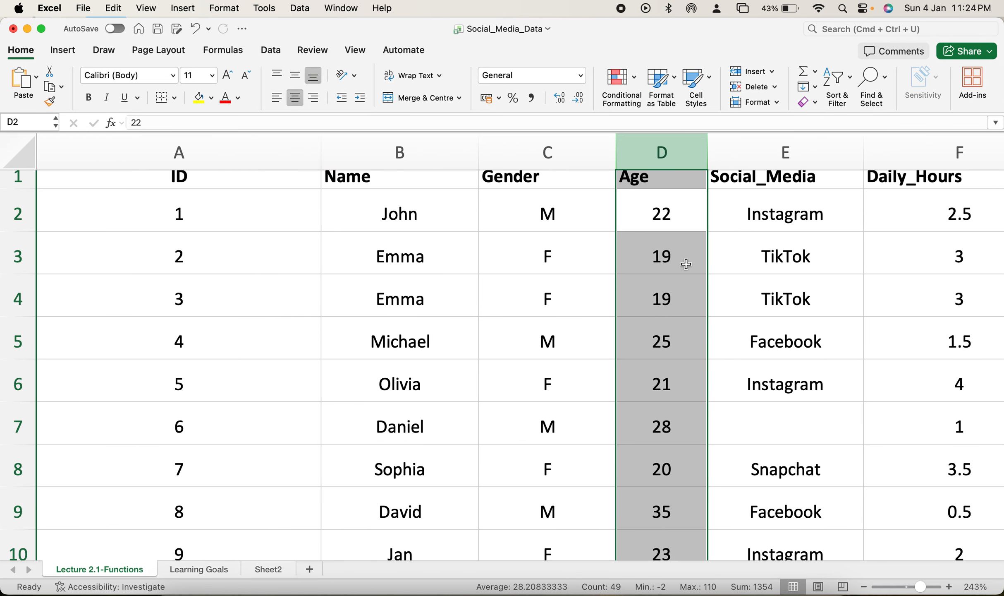
# Step: Replace the formula in cell G3 with =ROWS(D2:F4) to count the rows in that range
pyautogui.hscroll(5, 686, 264)
pyautogui.doubleClick(756, 260)
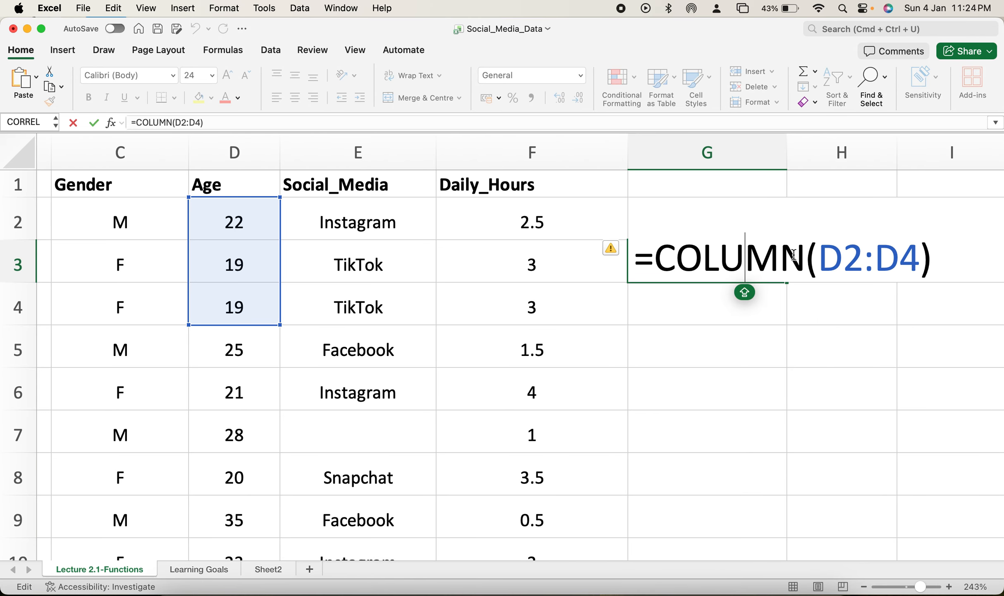
pyautogui.moveTo(951, 264); pyautogui.dragTo(637, 263)
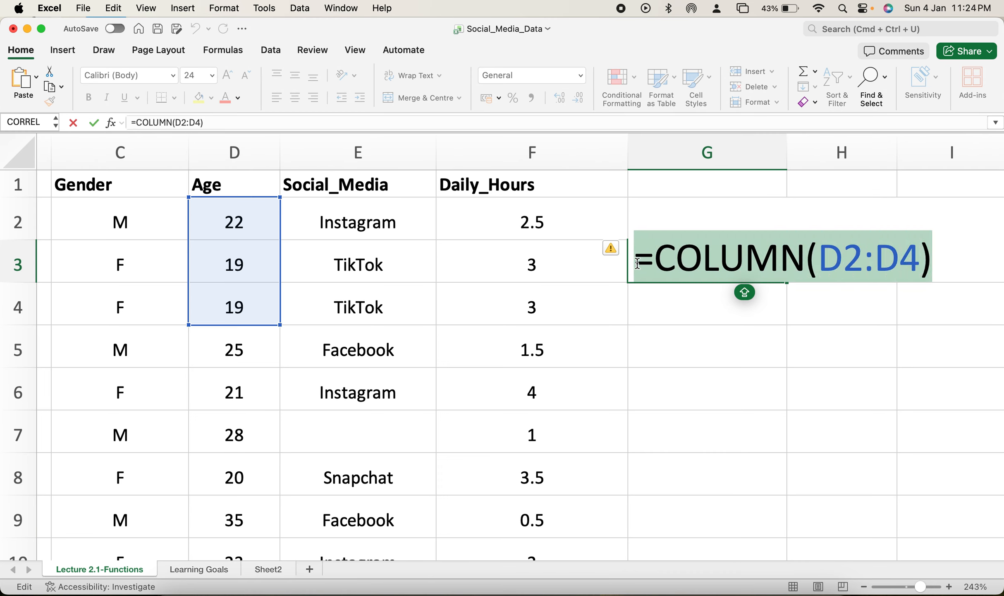
pyautogui.press('BackSpace')
pyautogui.write('=')
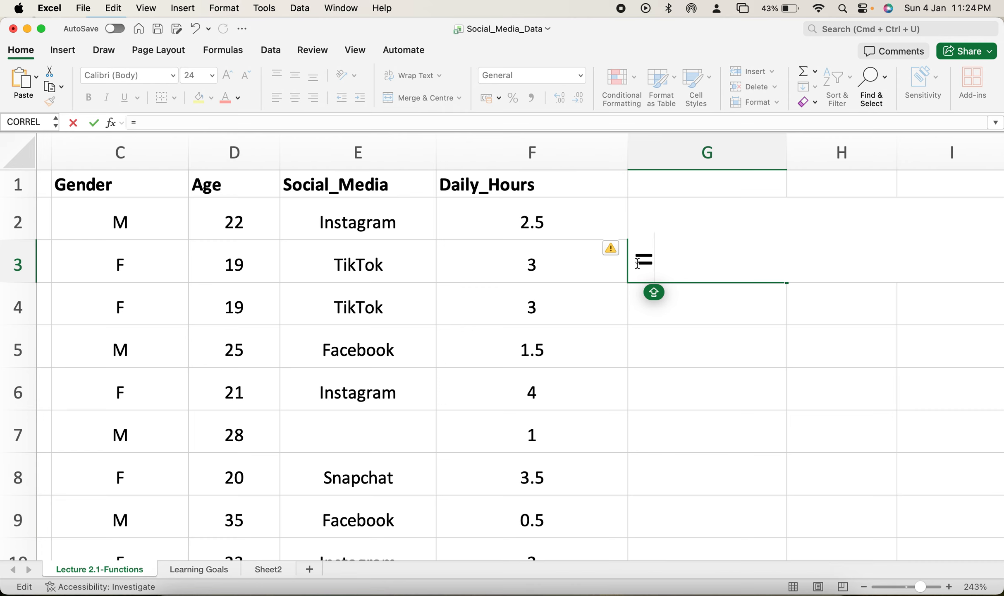
pyautogui.write('RO')
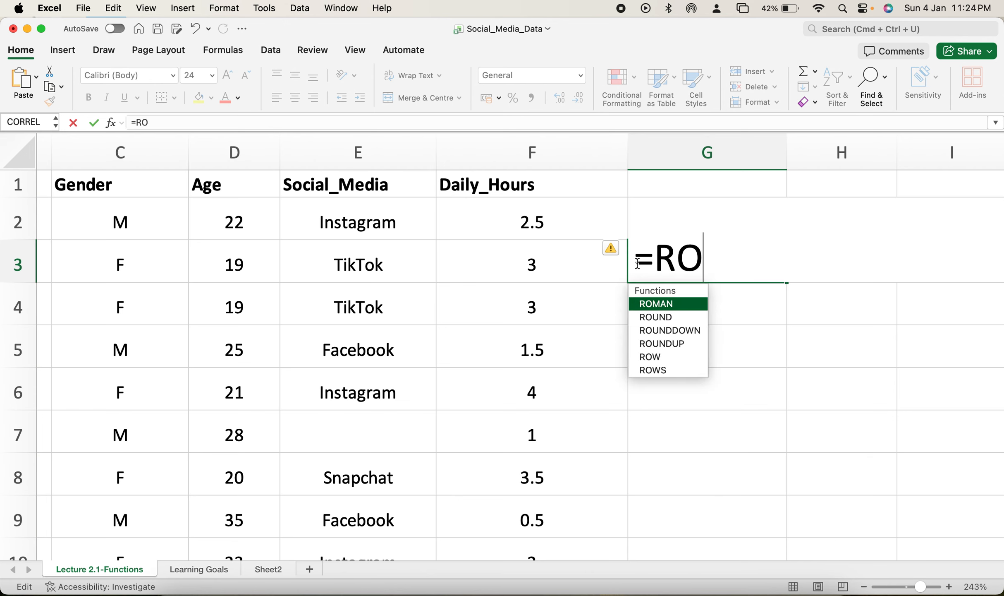
pyautogui.write('WS')
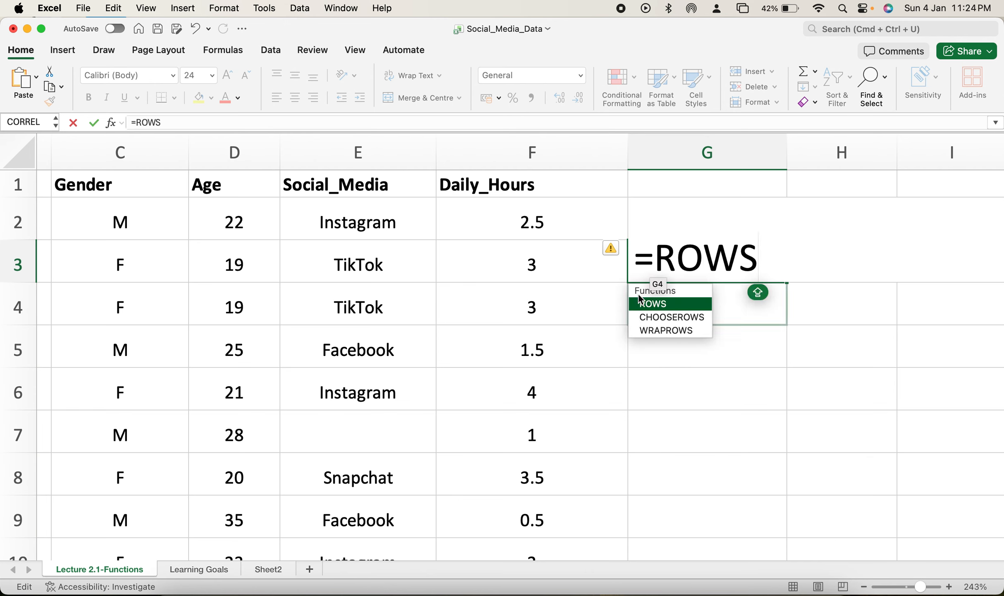
pyautogui.doubleClick(652, 303)
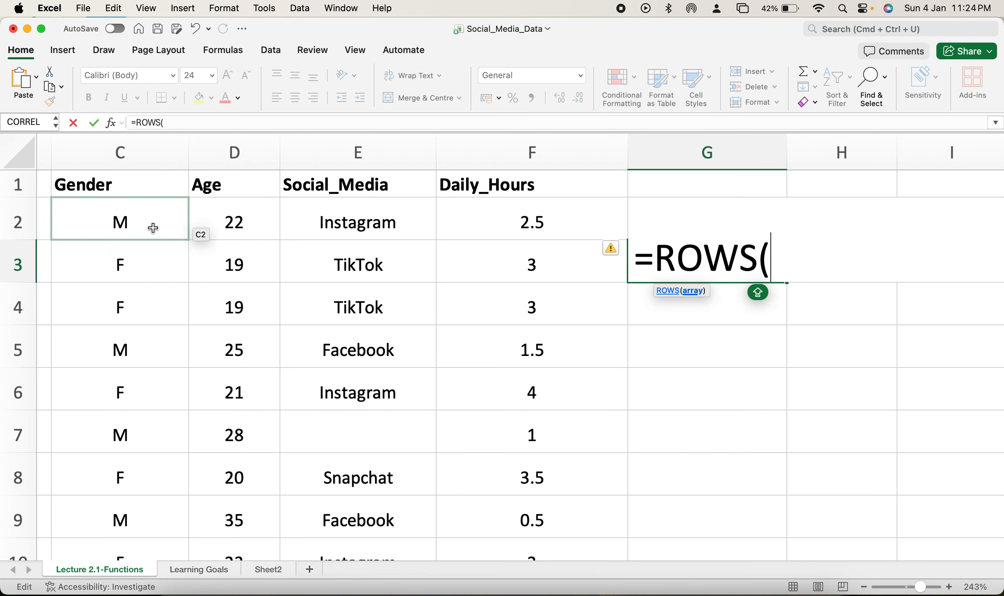
pyautogui.moveTo(249, 224); pyautogui.dragTo(493, 315)
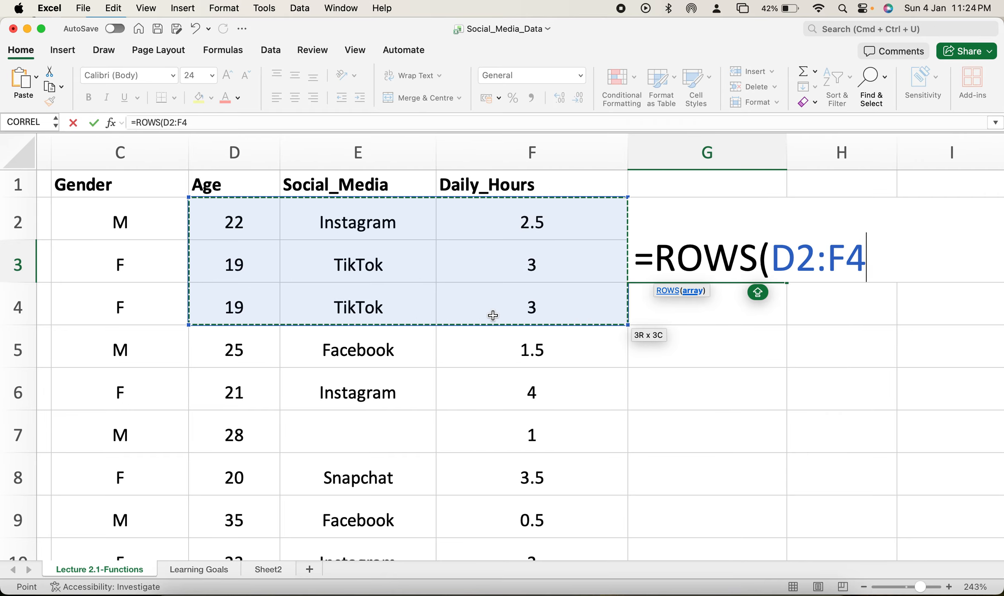
pyautogui.write(')')
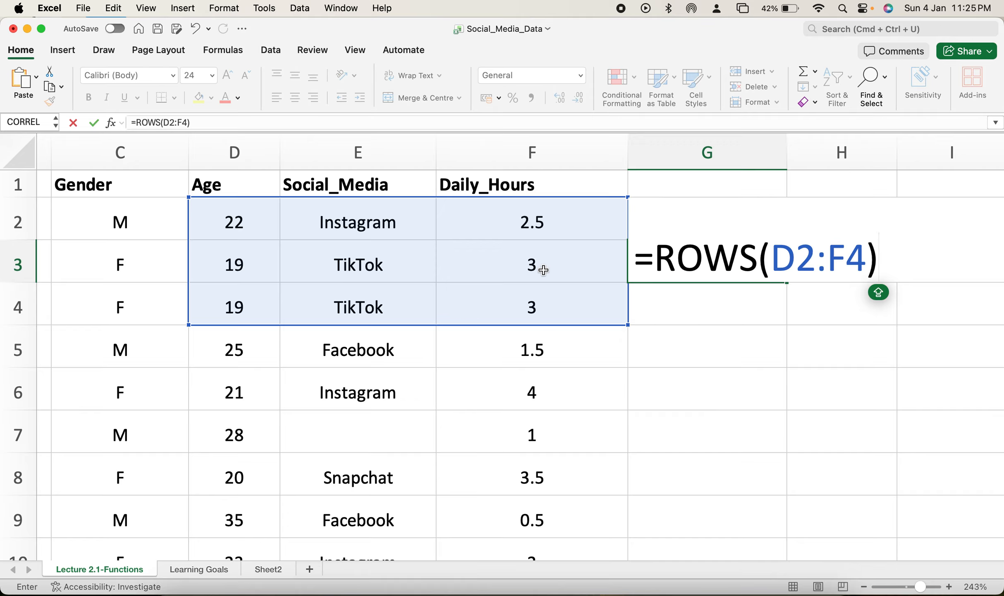
pyautogui.press('Return')
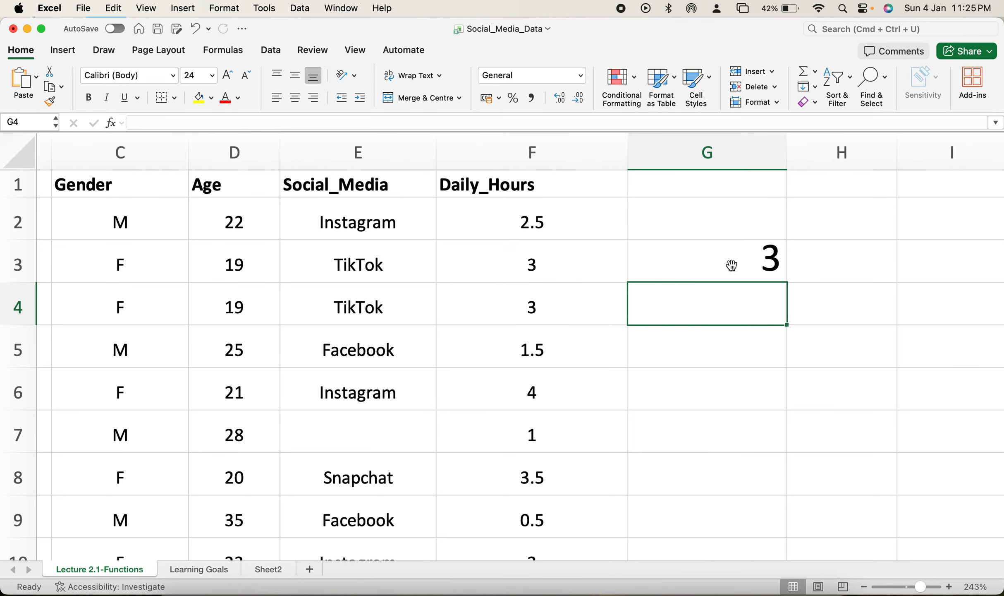
# Step: Change the range of the ROWS formula in cell G3 to D2:F8
pyautogui.doubleClick(731, 265)
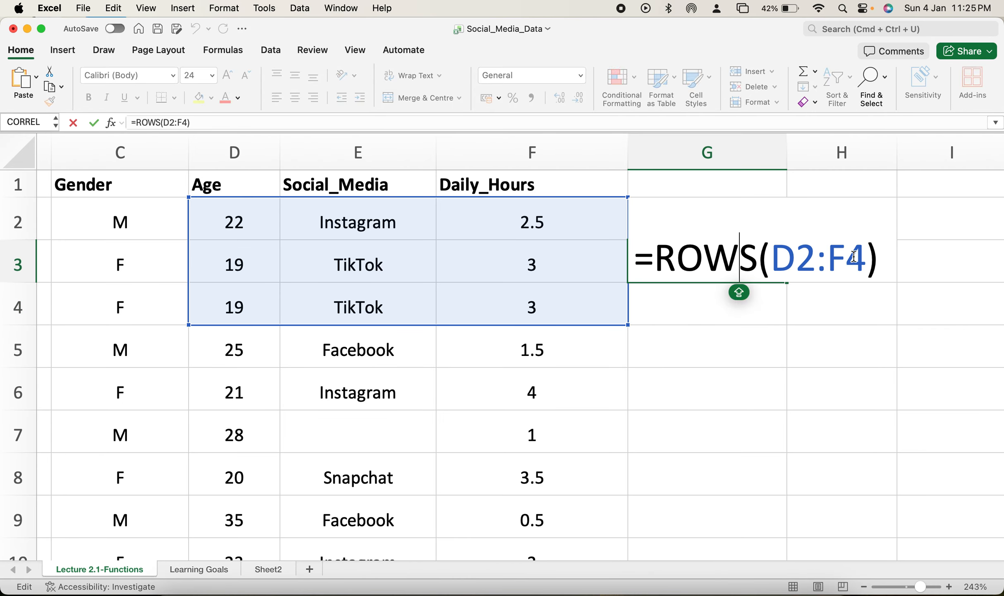
pyautogui.moveTo(867, 257); pyautogui.dragTo(772, 256)
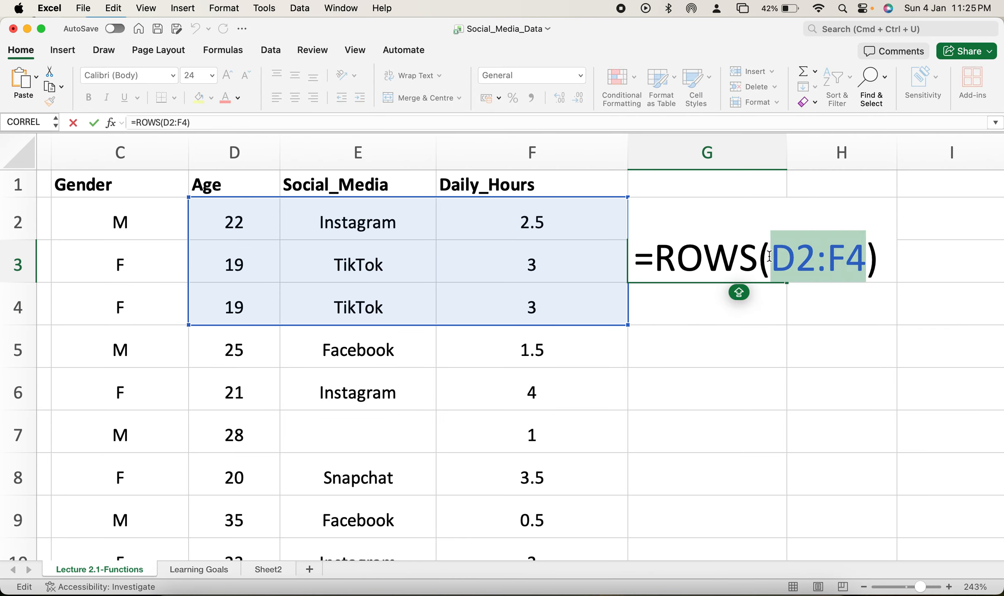
pyautogui.press('BackSpace')
pyautogui.moveTo(262, 222); pyautogui.dragTo(527, 454)
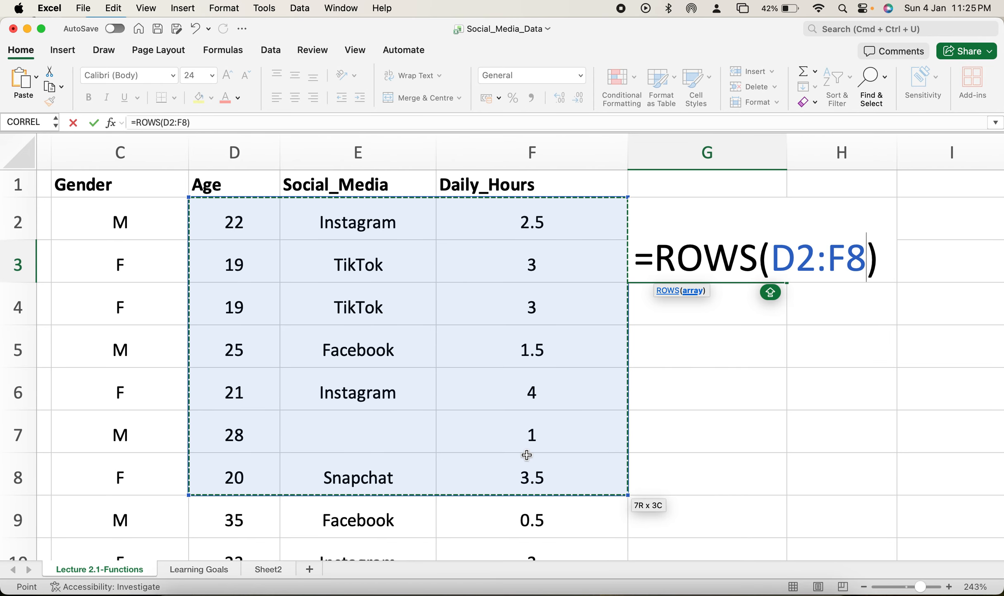
pyautogui.press('Return')
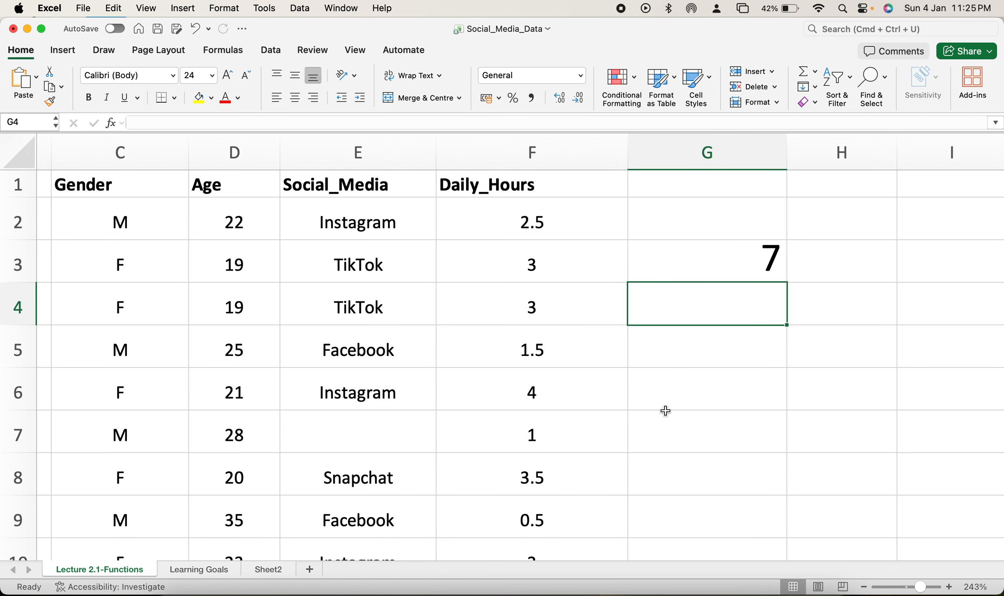
# Step: Change the function in cell G3 to COLUMNS, making the formula =COLUMNS(D2:F8)
pyautogui.doubleClick(740, 267)
pyautogui.press('capslock')
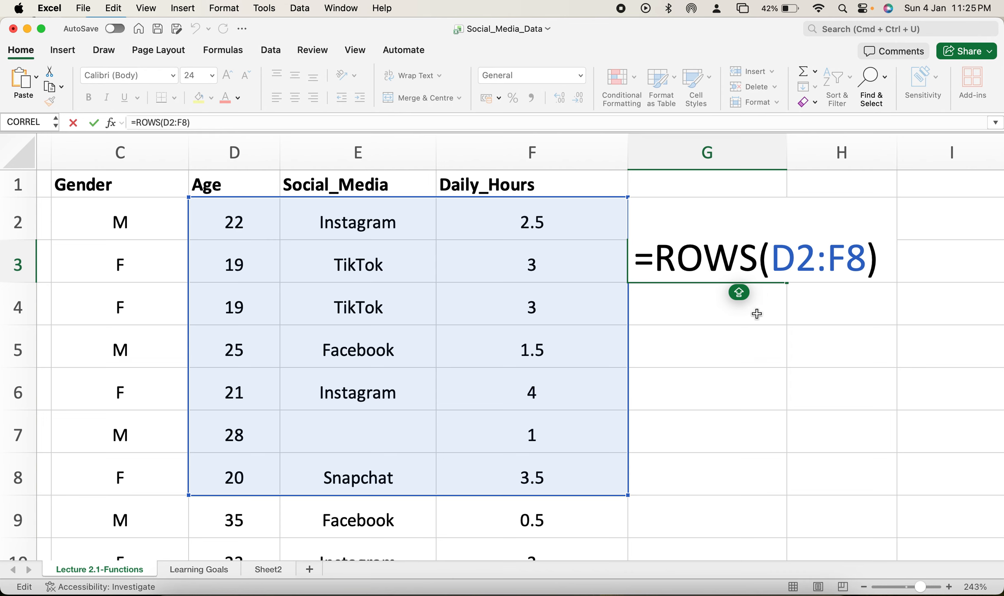
pyautogui.click(760, 265)
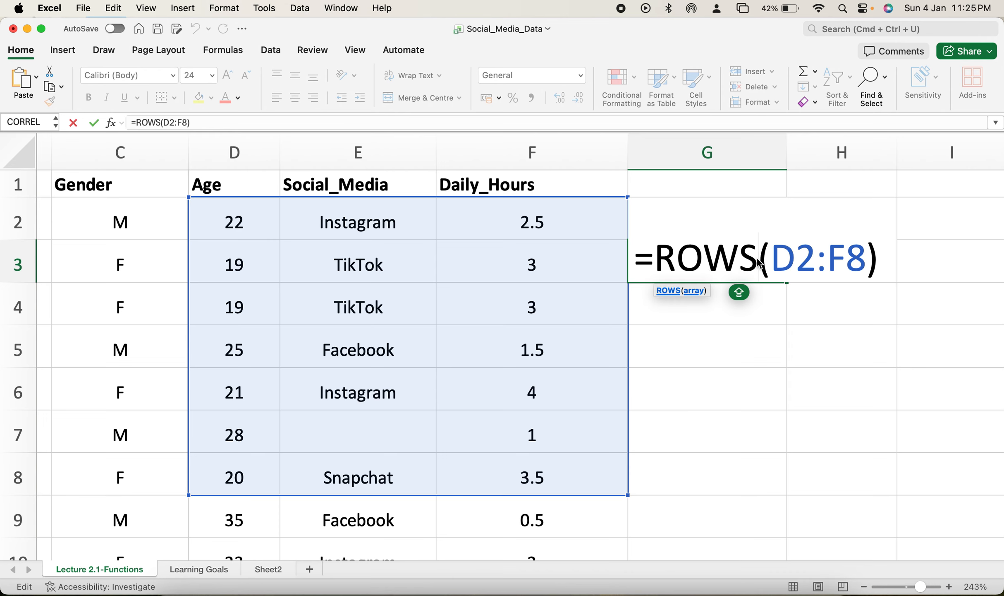
pyautogui.moveTo(756, 263); pyautogui.dragTo(658, 264)
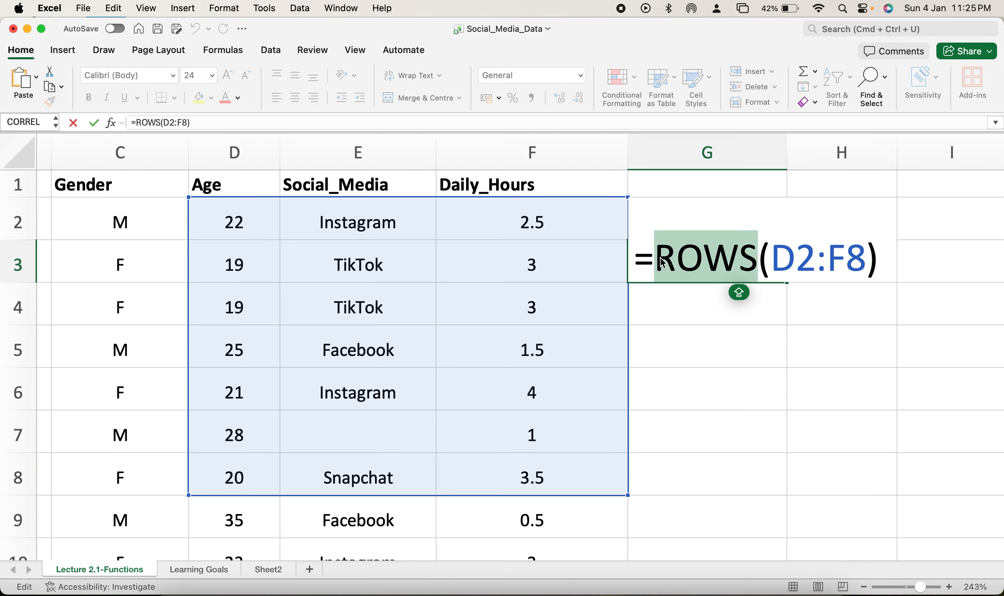
pyautogui.write('COLUMNS')
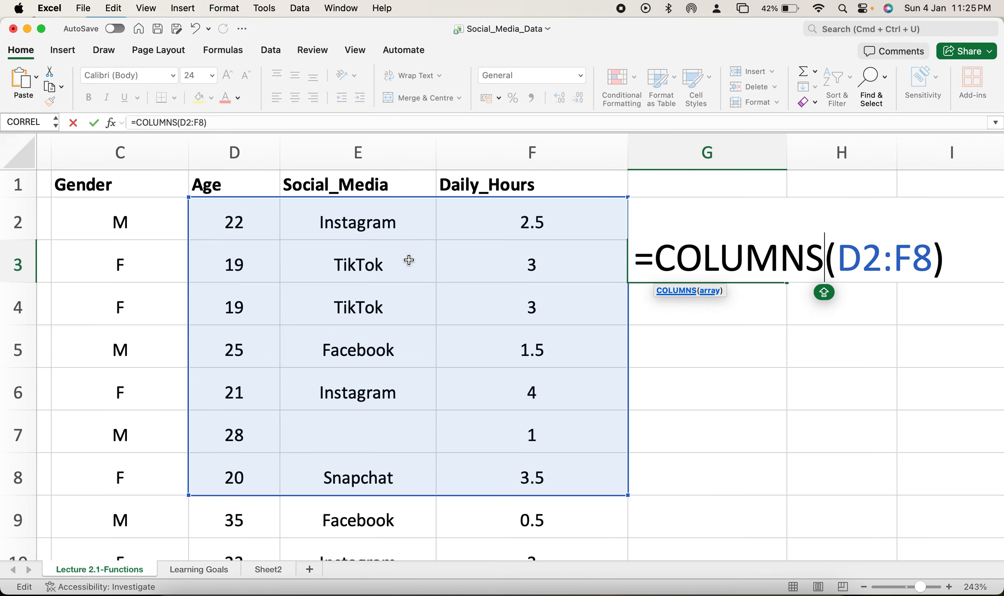
pyautogui.press('Return')
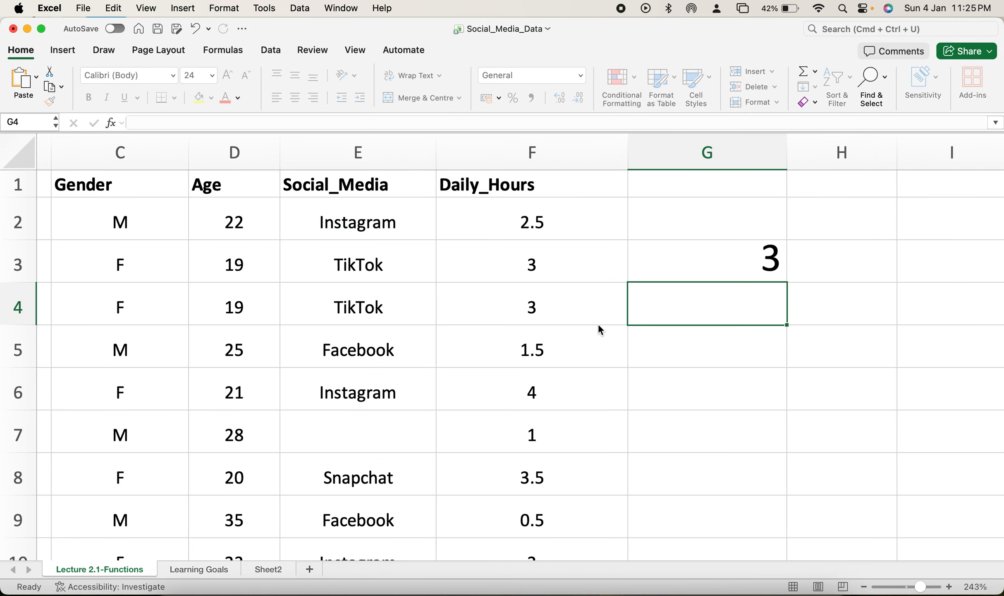
# Step: Check the function list on the Learning Goals sheet, and clear the COLUMNS formula from cell G3 on Lecture 2.1-Functions
pyautogui.click(754, 265)
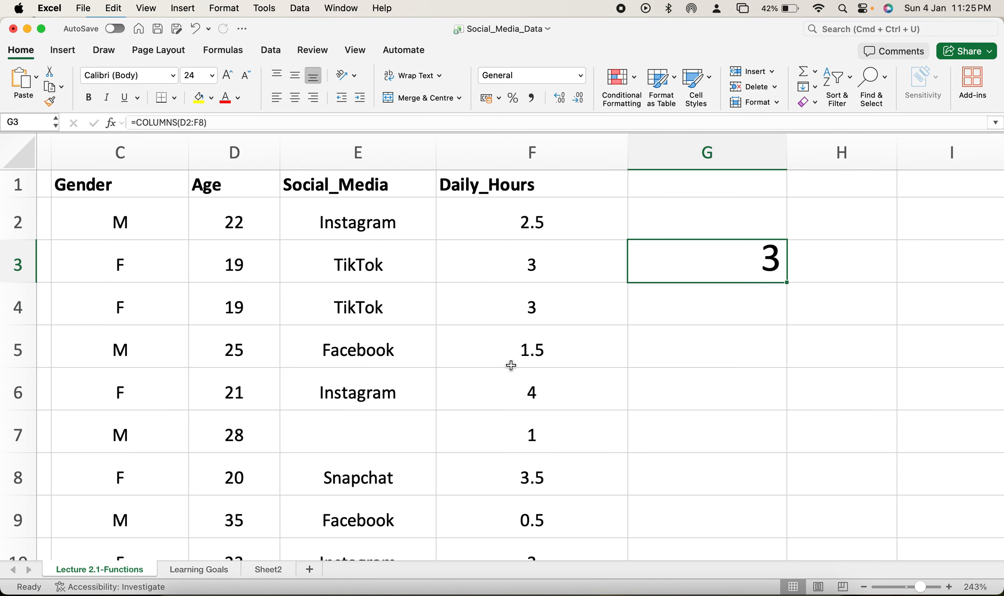
pyautogui.click(209, 568)
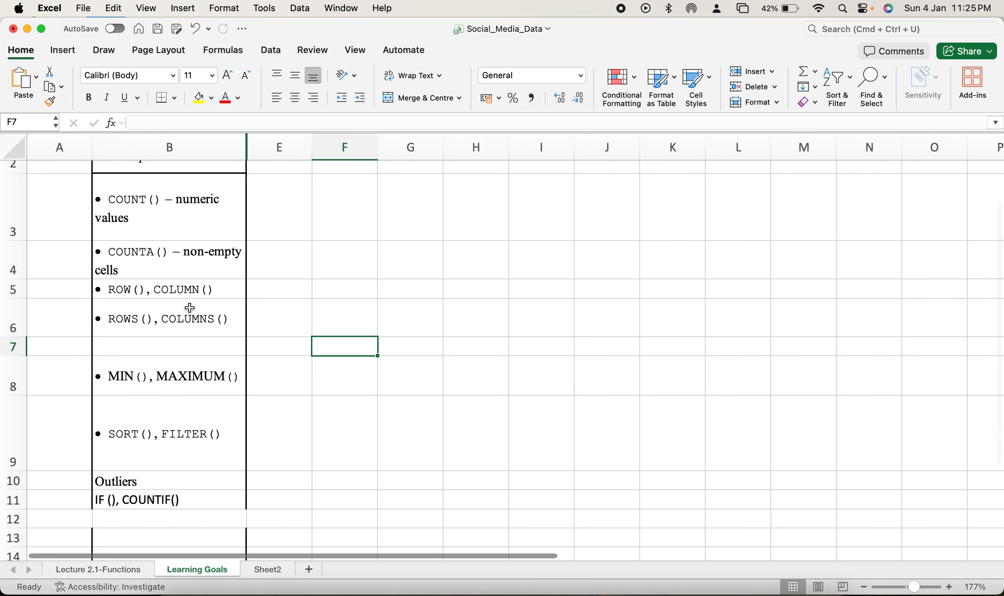
pyautogui.scroll(-2, 219, 306)
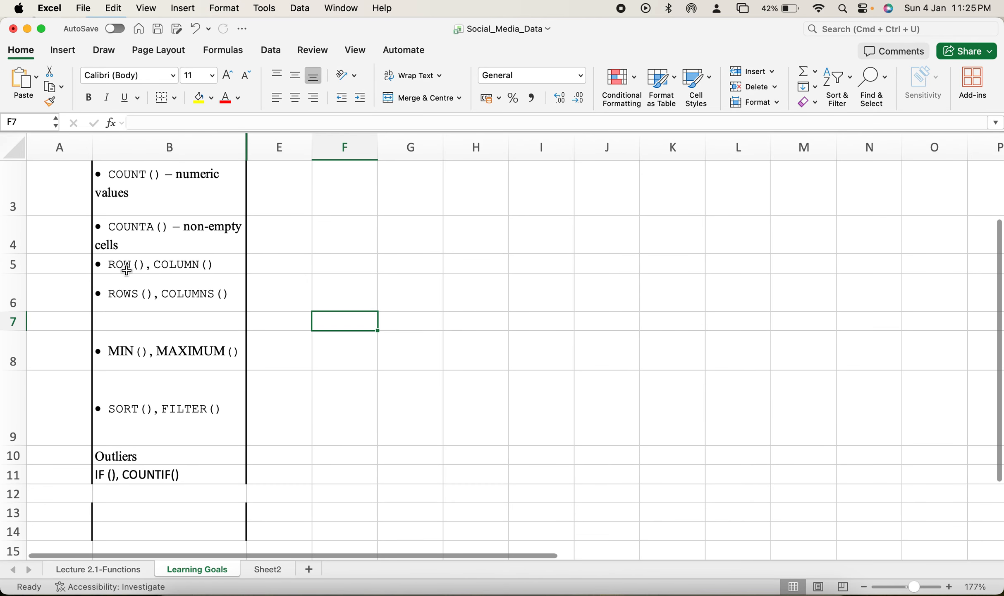
pyautogui.scroll(-2, 236, 305)
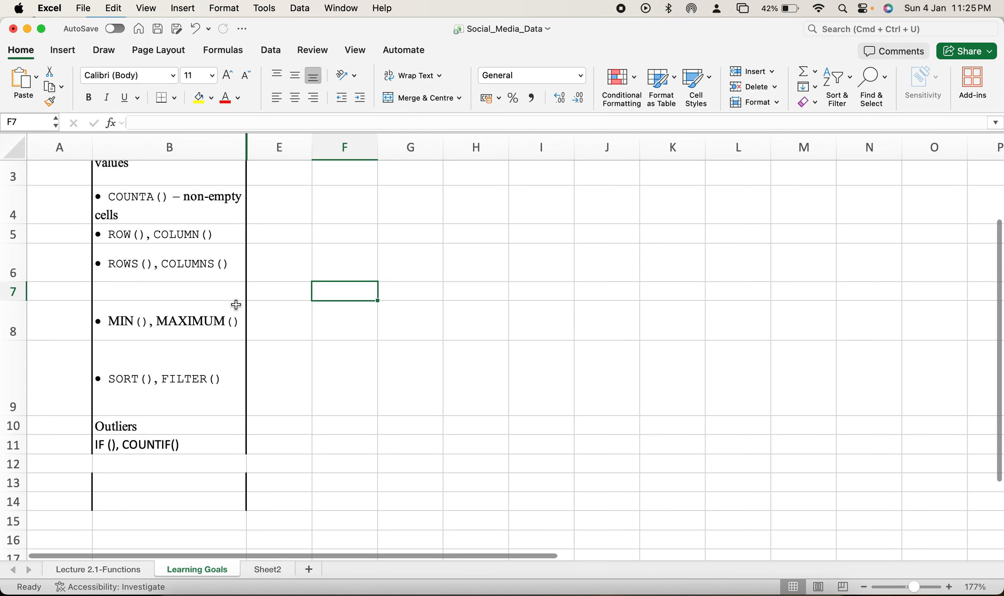
pyautogui.click(116, 569)
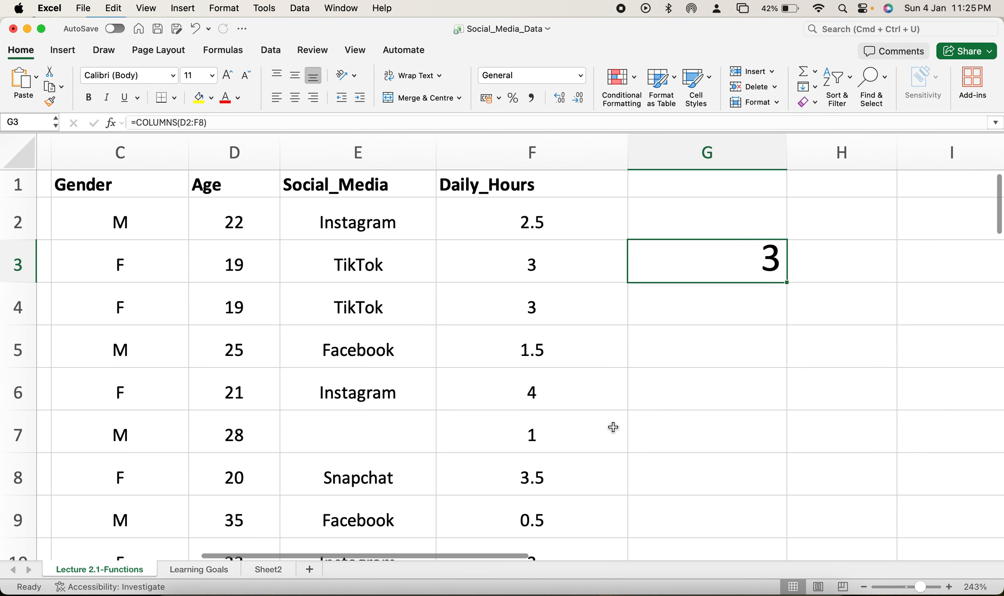
pyautogui.press('Delete')
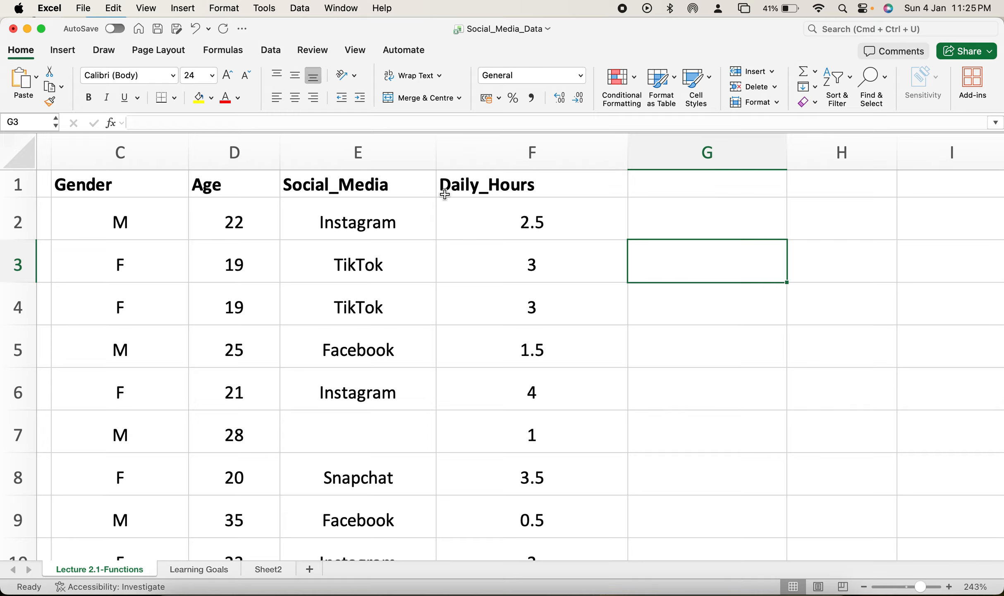
# Step: Look over the Age and Daily_Hours columns down to the first empty row below the data
pyautogui.click(239, 165)
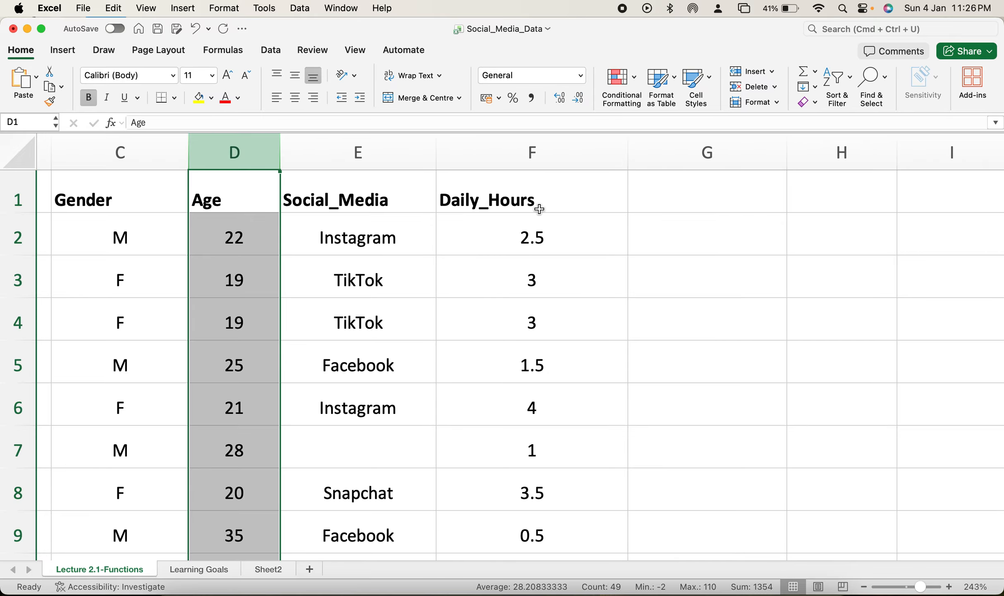
pyautogui.click(534, 174)
pyautogui.scroll(-5, 531, 343)
pyautogui.scroll(-12, 531, 344)
pyautogui.hscroll(-1, 531, 344)
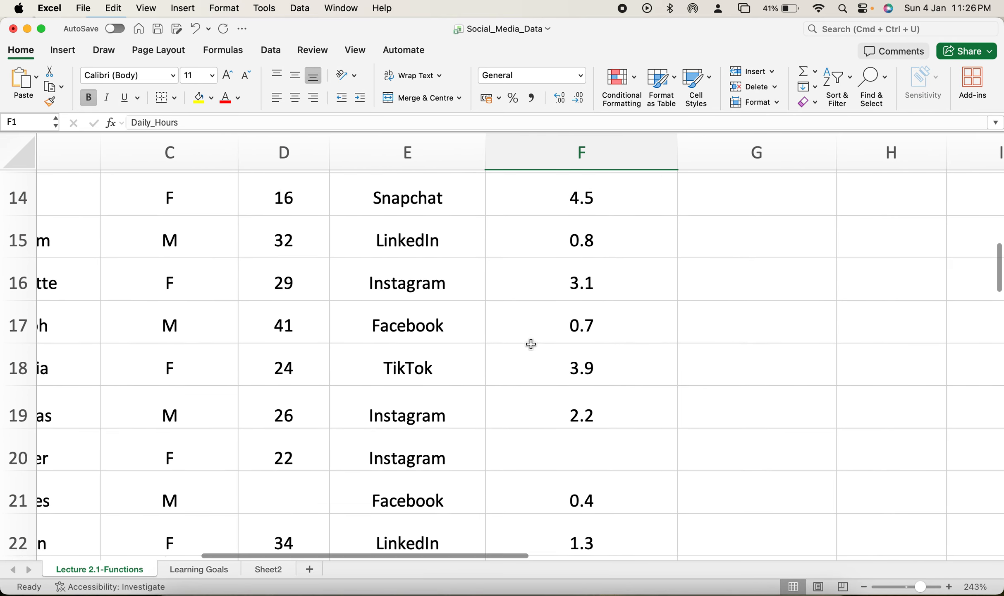
pyautogui.scroll(-8, 531, 343)
pyautogui.hscroll(-1, 531, 344)
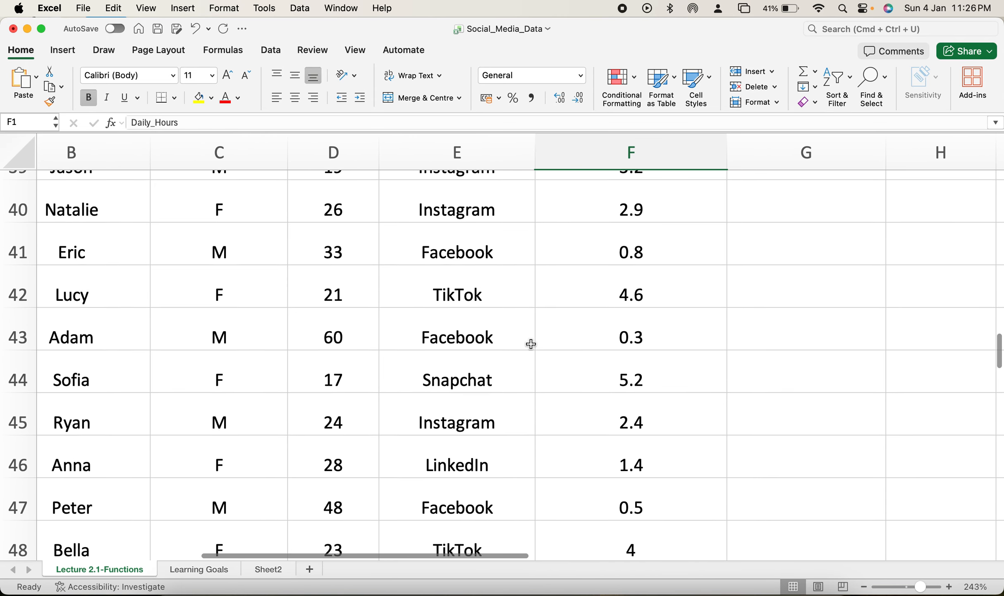
pyautogui.click(368, 398)
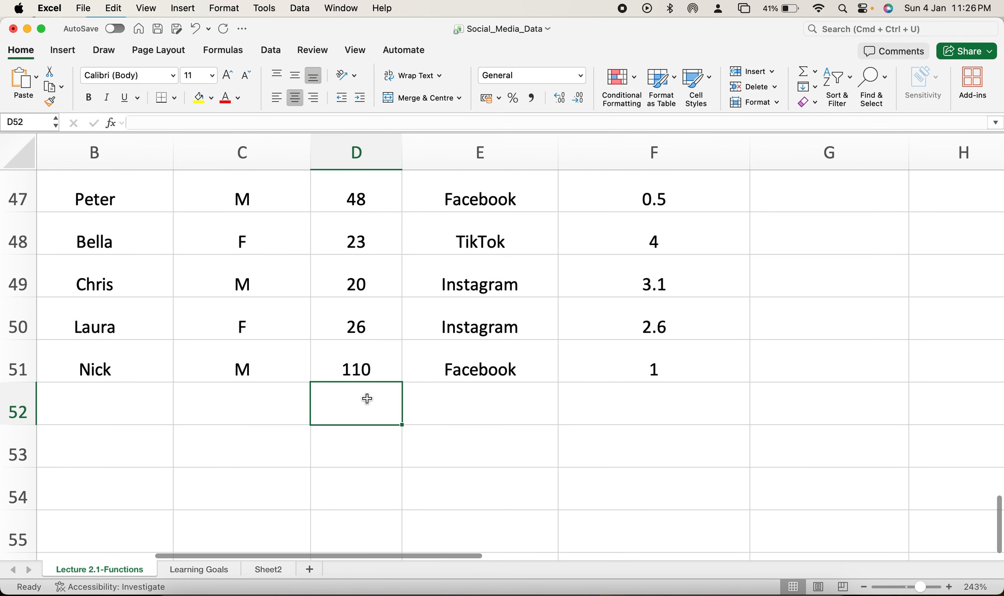
# Step: Label cell C52 as Min and cell C53 as Max below the last data row
pyautogui.click(267, 406)
pyautogui.write('=MI')
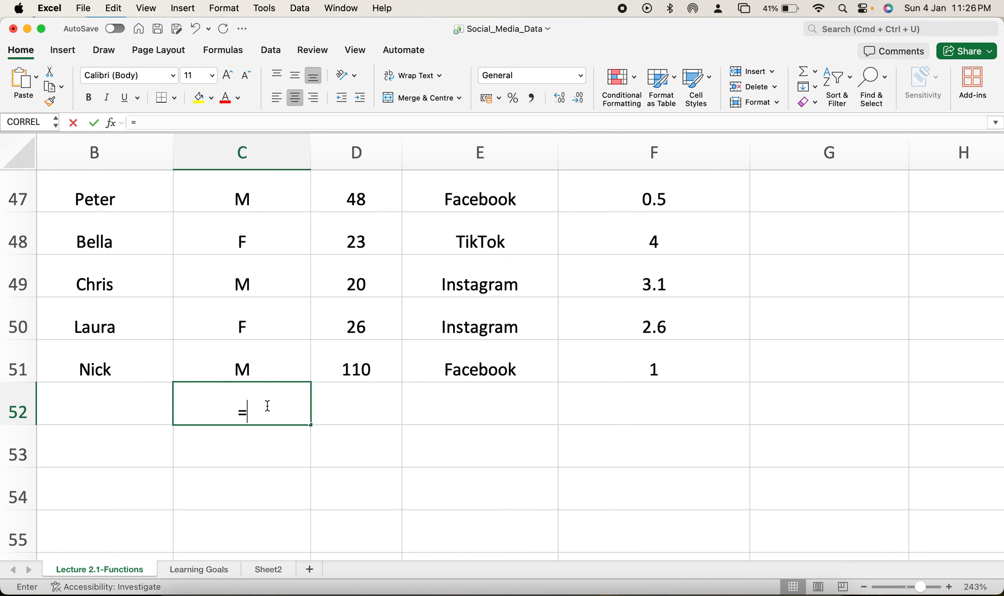
pyautogui.press('BackSpace')
pyautogui.press('BackSpace')
pyautogui.press('BackSpace')
pyautogui.write('mIN')
pyautogui.press('BackSpace')
pyautogui.press('BackSpace')
pyautogui.press('BackSpace')
pyautogui.press('capslock')
pyautogui.write('Min')
pyautogui.press('Return')
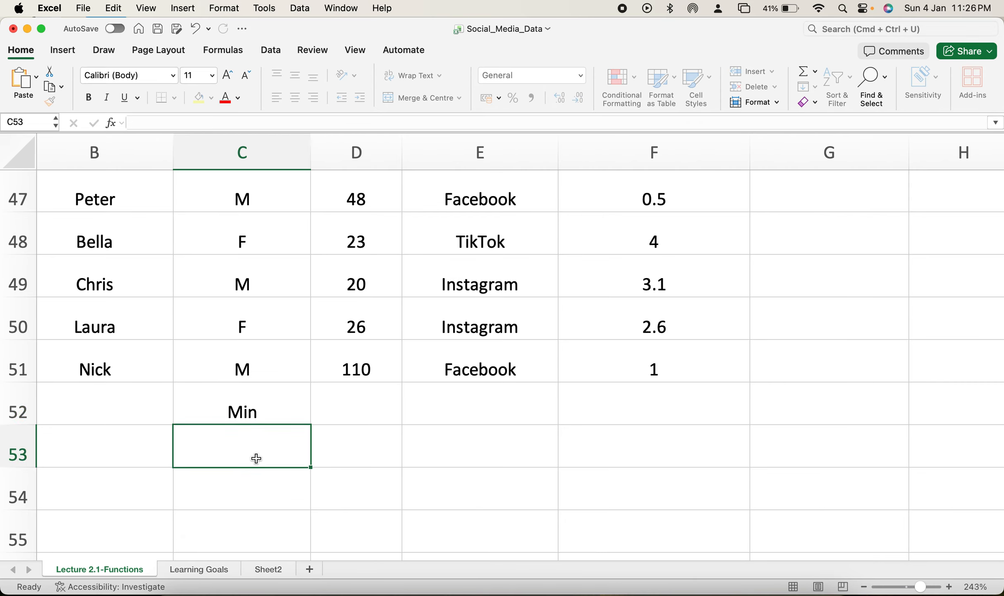
pyautogui.write('C')
pyautogui.press('BackSpace')
pyautogui.write('Max')
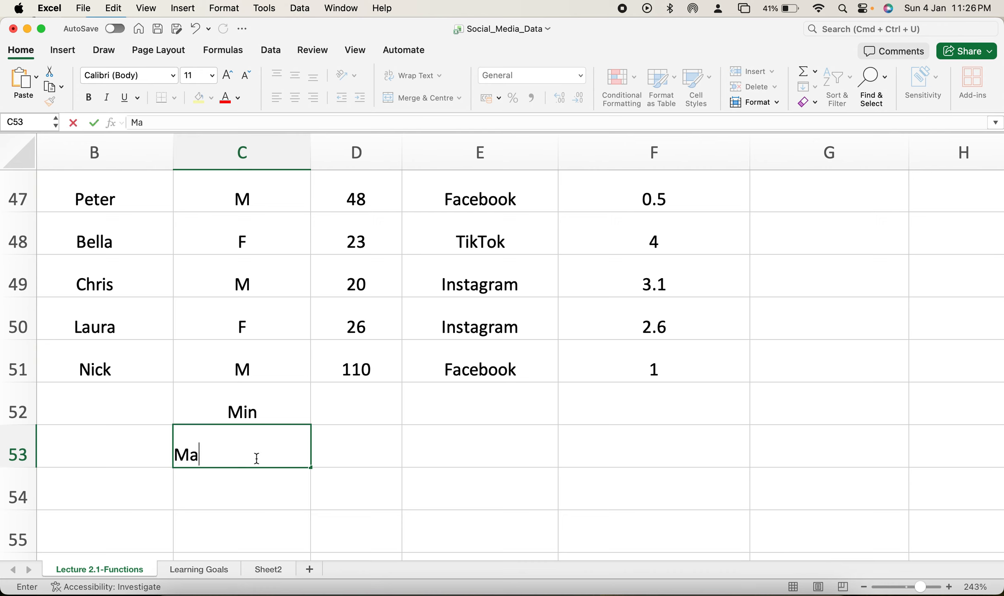
# Step: Enter =MIN(D2:D51) in cell D52 to find the lowest age
pyautogui.click(369, 414)
pyautogui.write('=min')
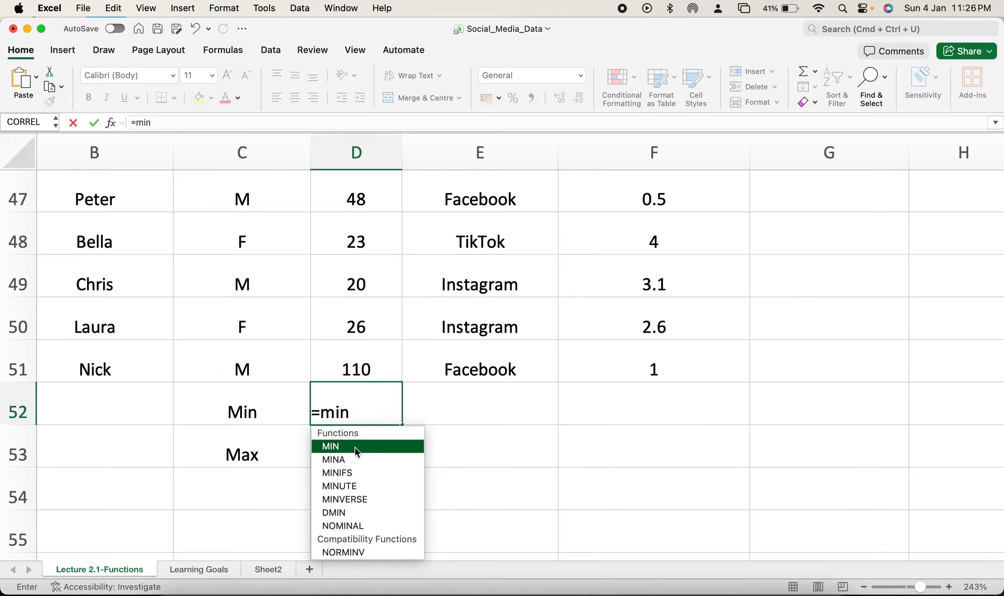
pyautogui.doubleClick(348, 446)
pyautogui.press('BackSpace')
pyautogui.press('BackSpace')
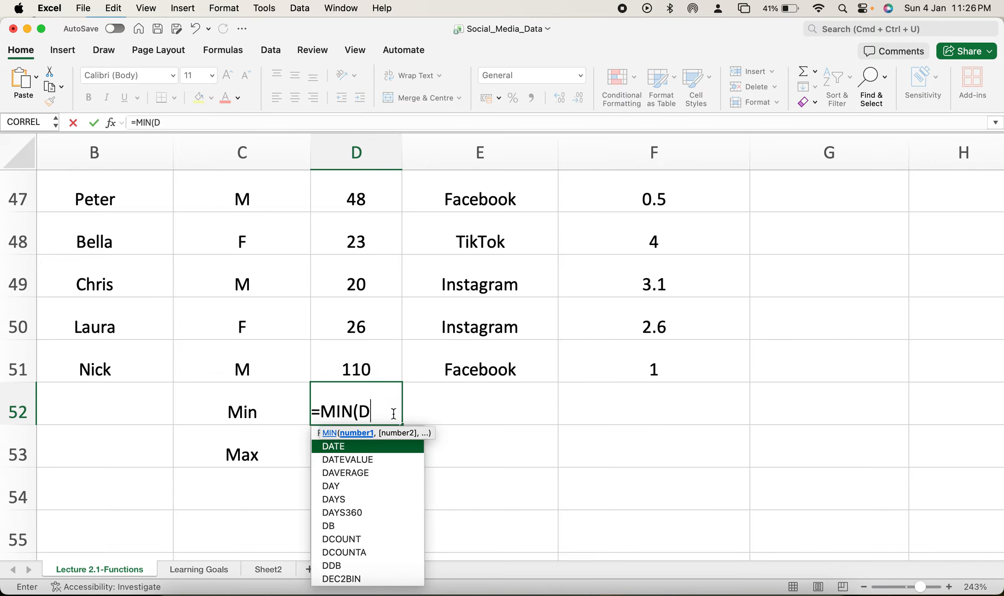
pyautogui.write('2')
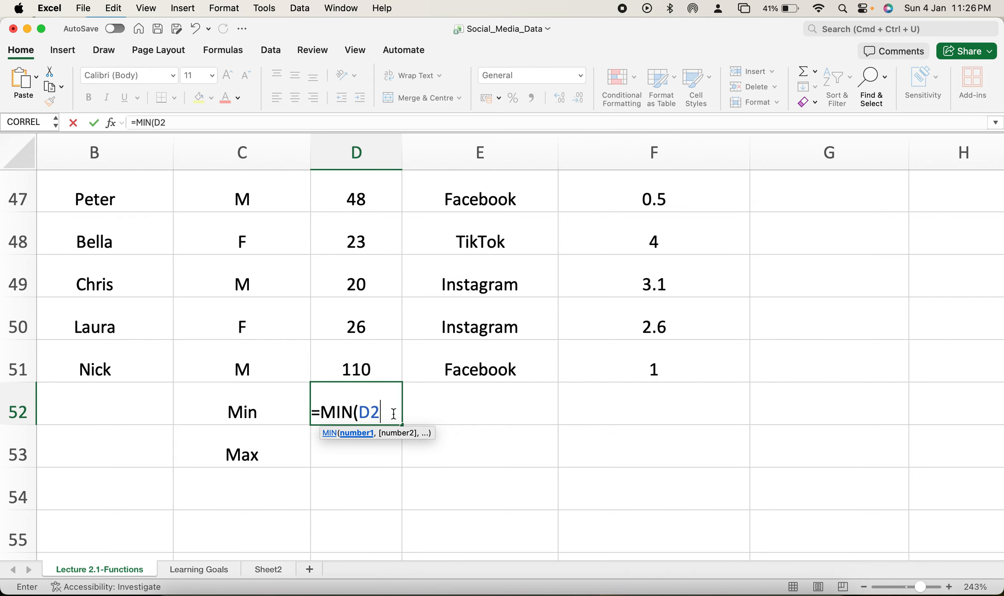
pyautogui.write(':d51')
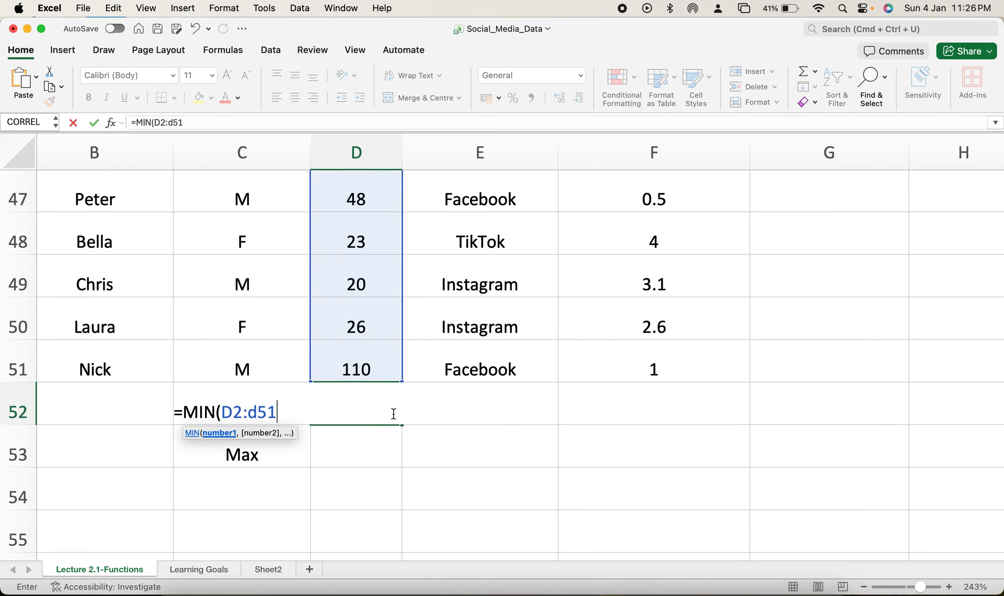
pyautogui.press('BackSpace')
pyautogui.press('BackSpace')
pyautogui.press('BackSpace')
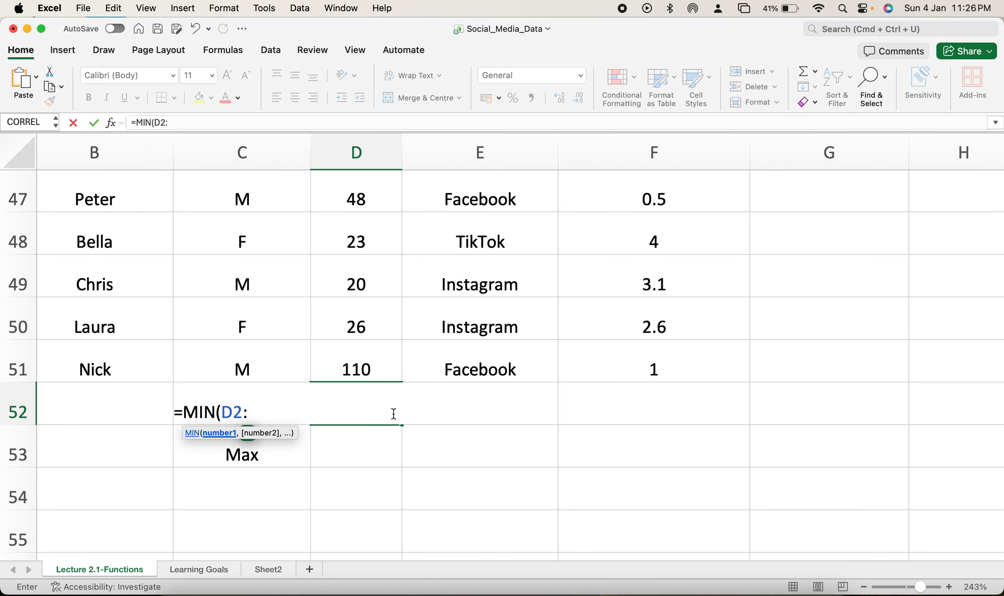
pyautogui.write('D51)')
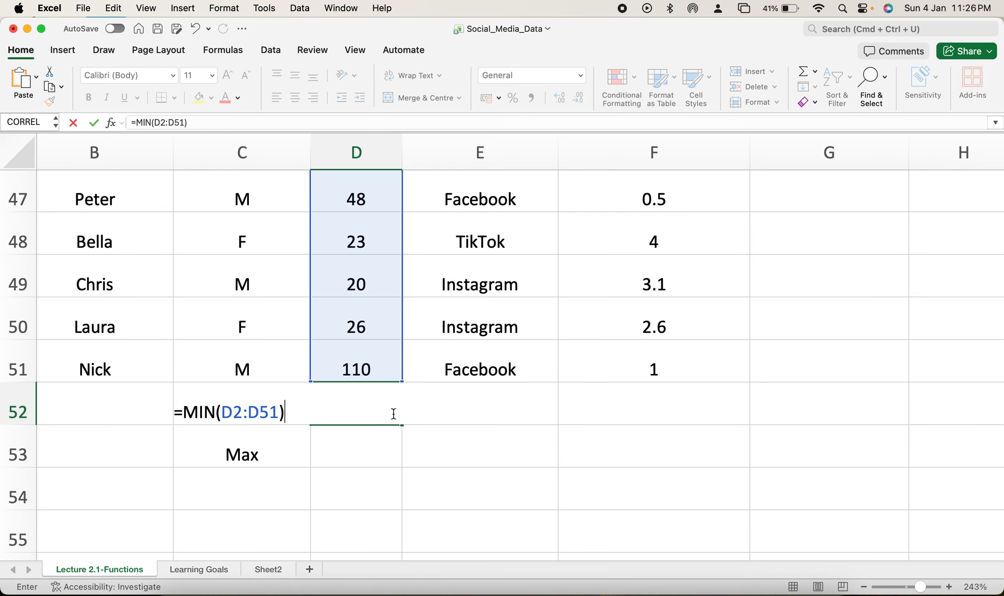
pyautogui.press('Return')
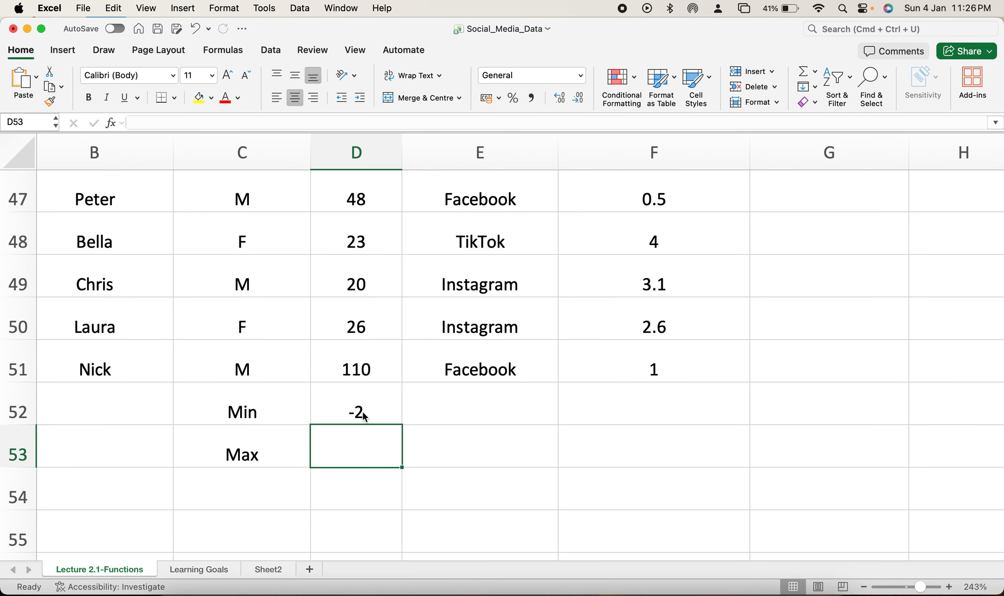
# Step: Check the range of the MIN formula in D52 and look through the Age column for the cell holding the lowest value
pyautogui.click(365, 415)
pyautogui.scroll(20, 392, 359)
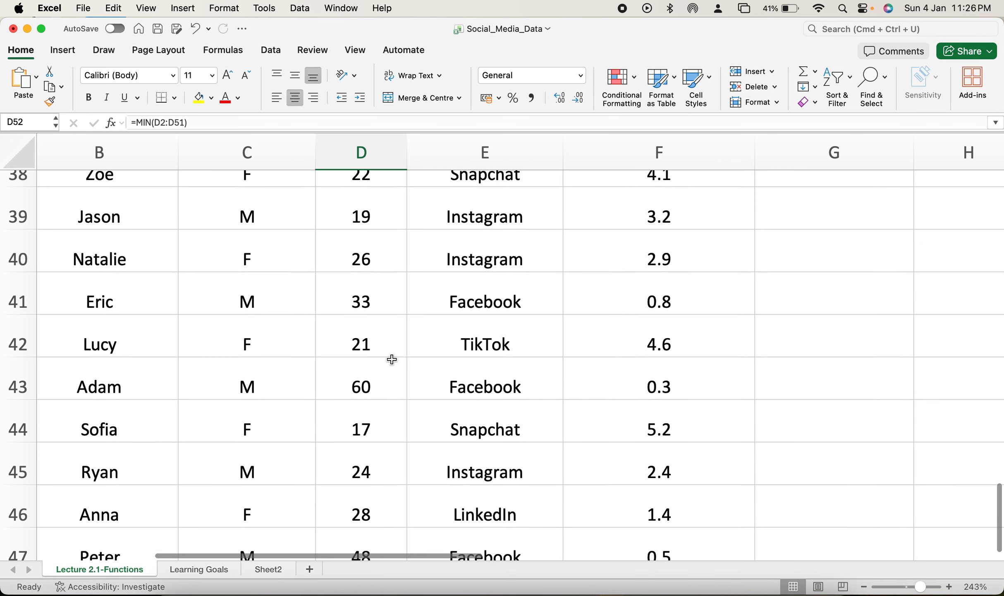
pyautogui.scroll(-10, 392, 360)
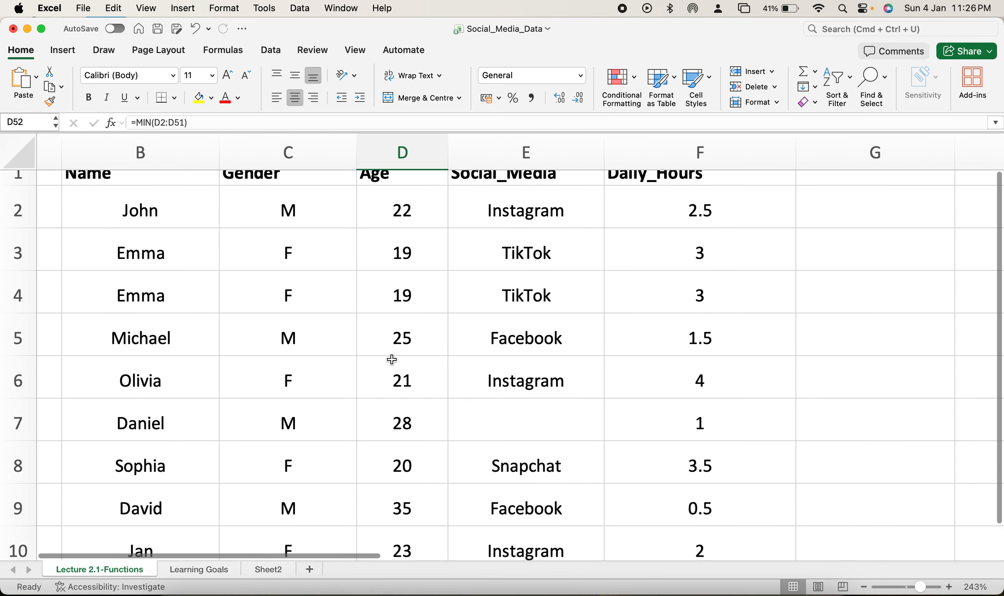
pyautogui.scroll(-20, 392, 359)
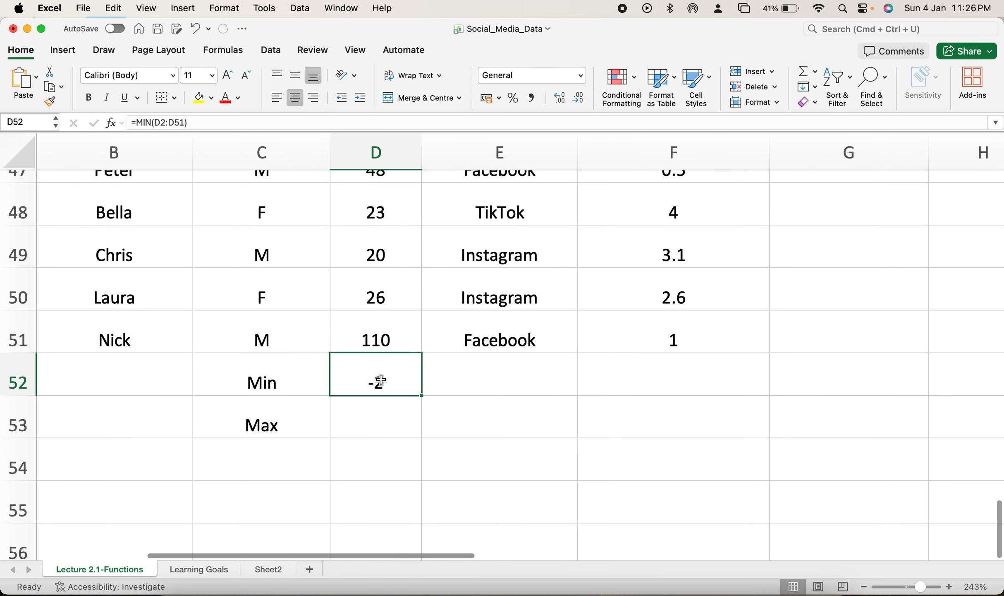
pyautogui.doubleClick(384, 380)
pyautogui.scroll(13, 408, 257)
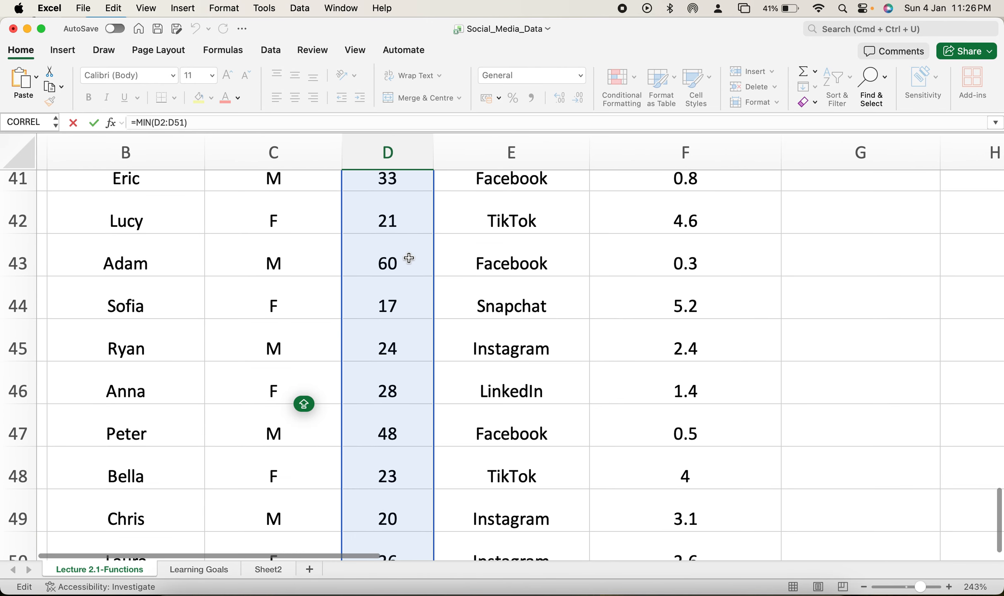
pyautogui.scroll(4, 409, 257)
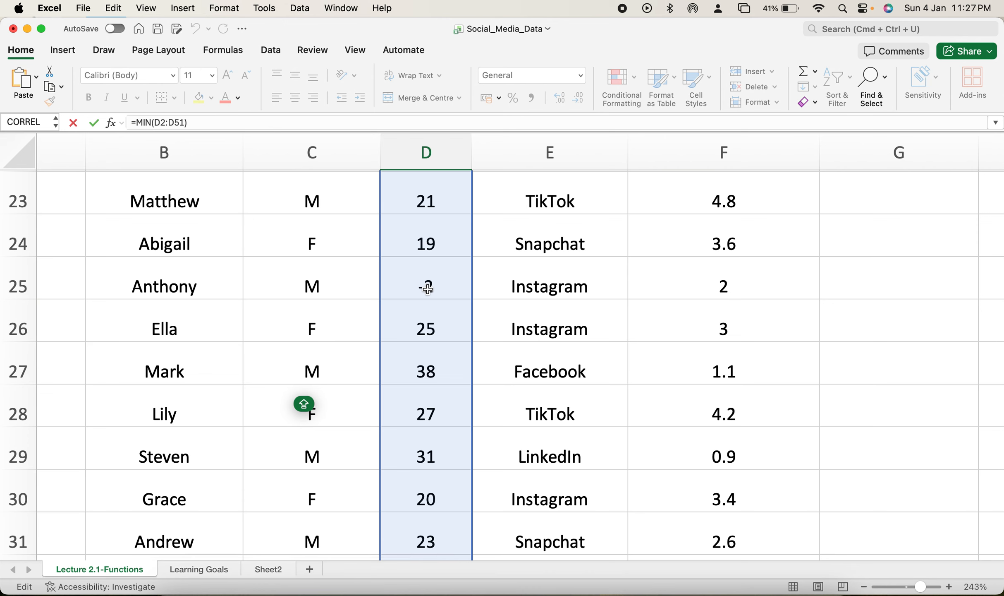
# Step: Clear the invalid negative age from cell D25 and return to the MIN formula in D52
pyautogui.click(427, 288)
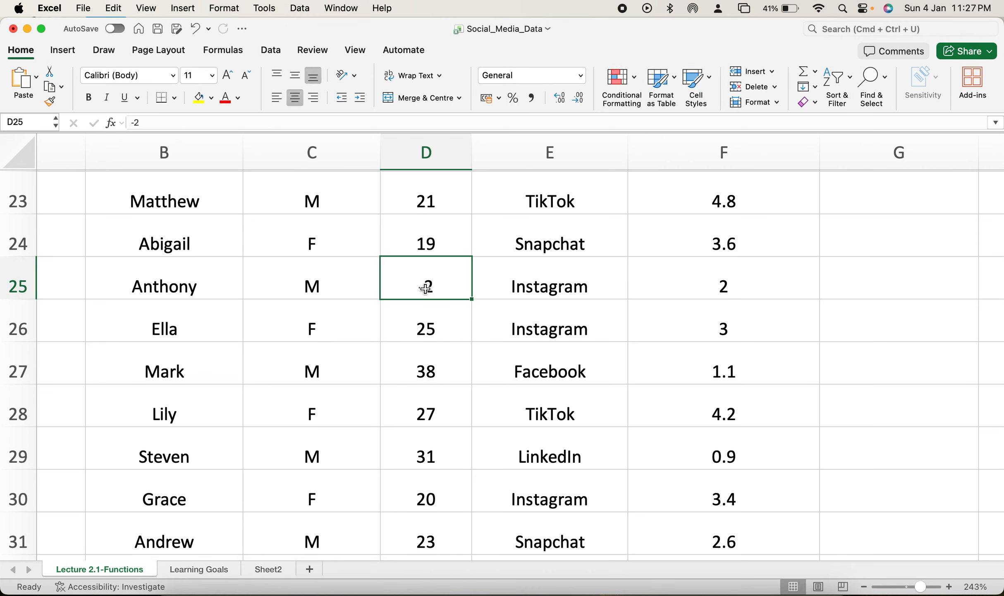
pyautogui.doubleClick(428, 289)
pyautogui.press('capslock')
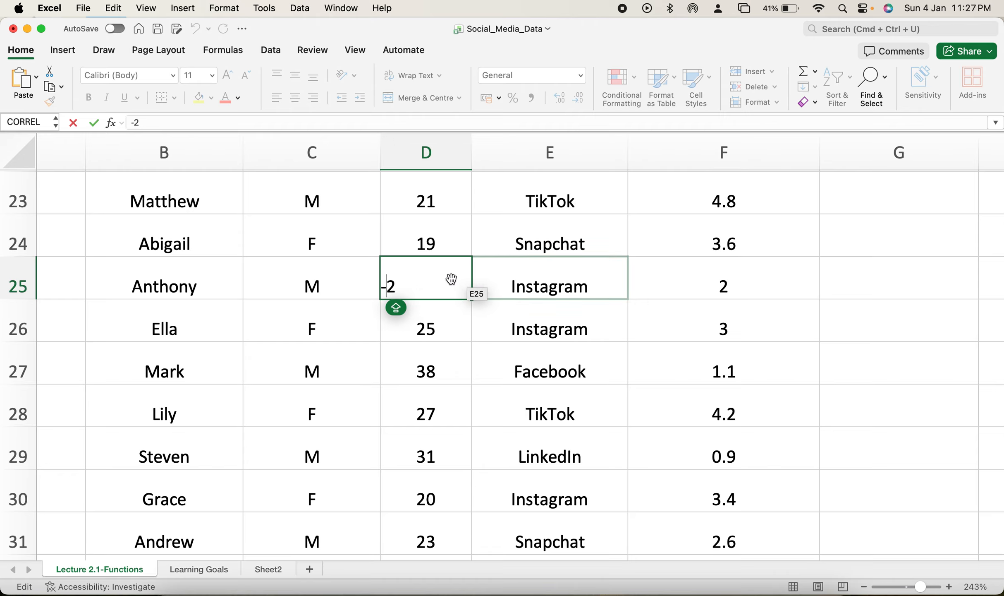
pyautogui.moveTo(450, 281); pyautogui.dragTo(365, 283)
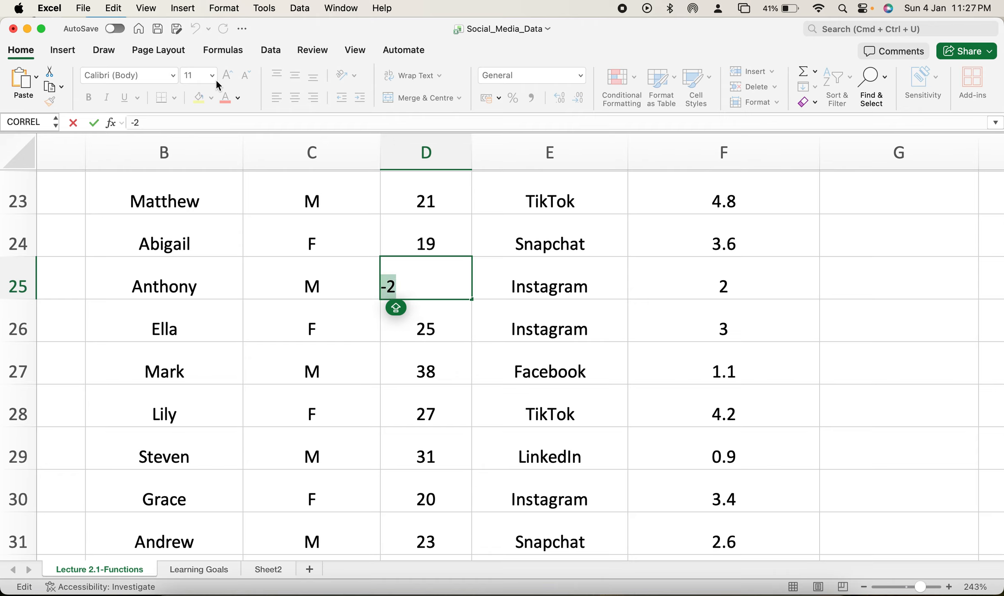
pyautogui.write('=')
pyautogui.click(899, 362)
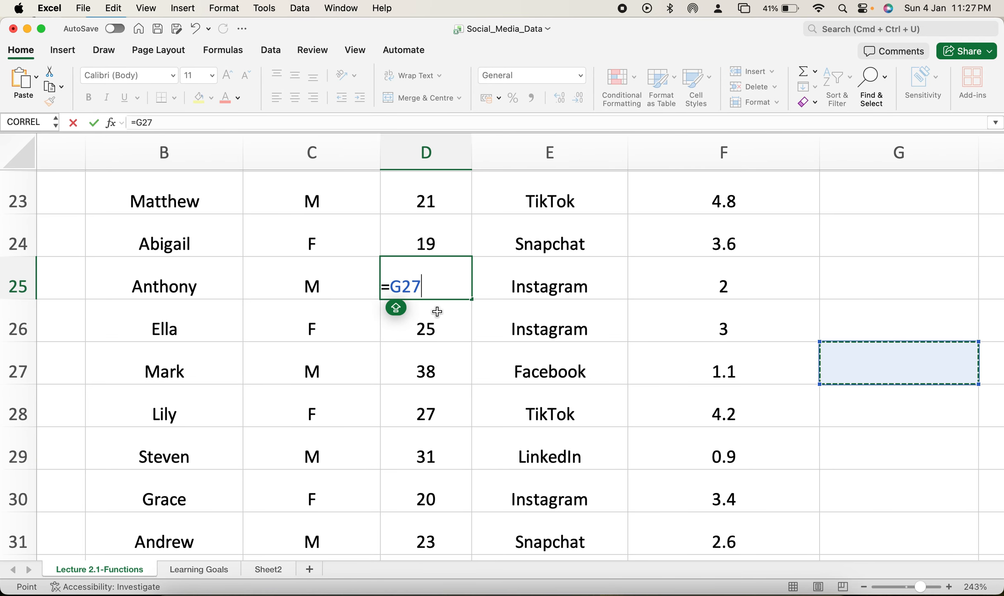
pyautogui.moveTo(432, 284); pyautogui.dragTo(366, 284)
pyautogui.press('BackSpace')
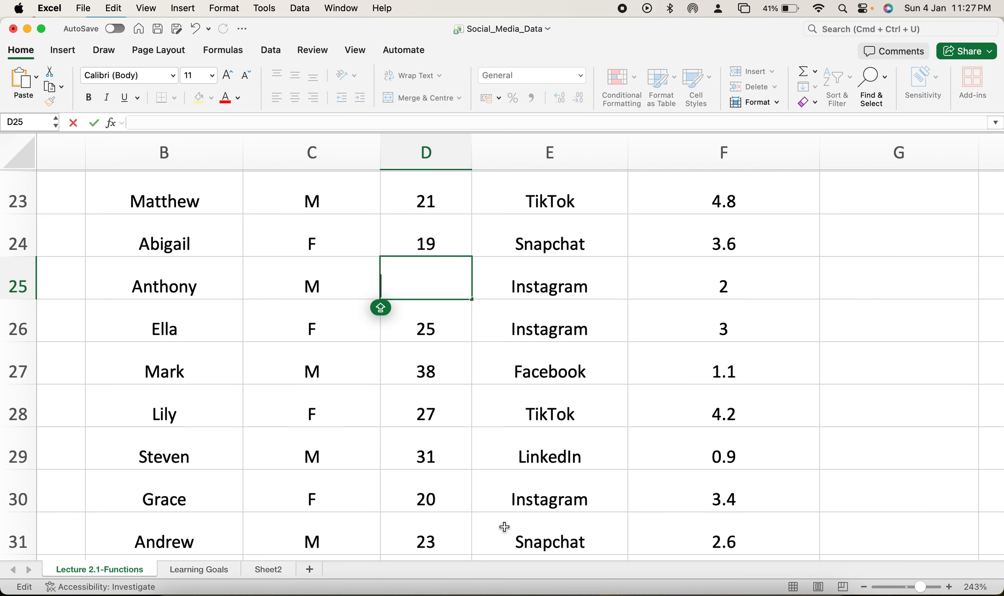
pyautogui.scroll(-15, 504, 527)
pyautogui.scroll(15, 467, 352)
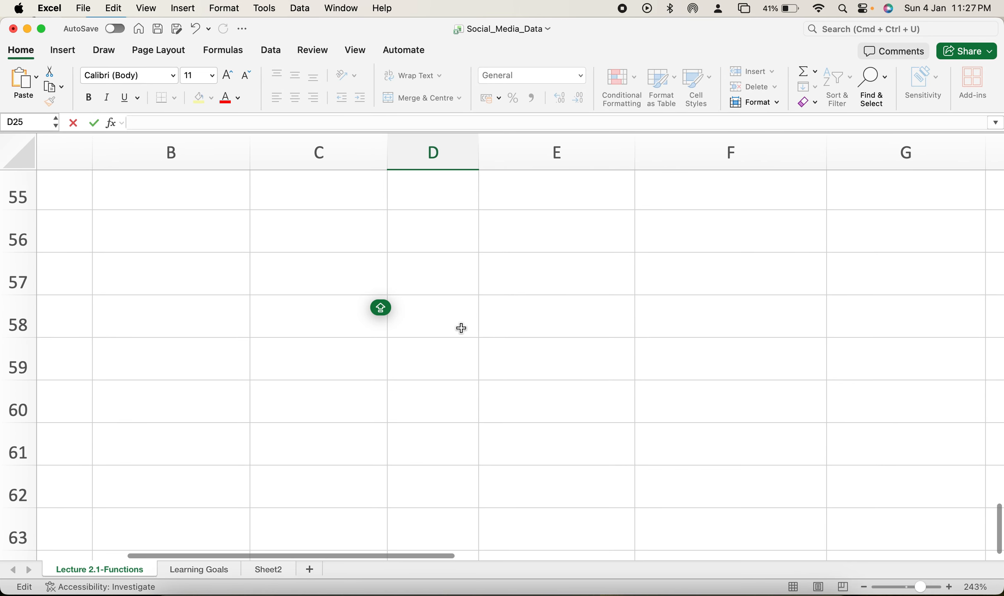
pyautogui.press('Escape')
pyautogui.click(452, 324)
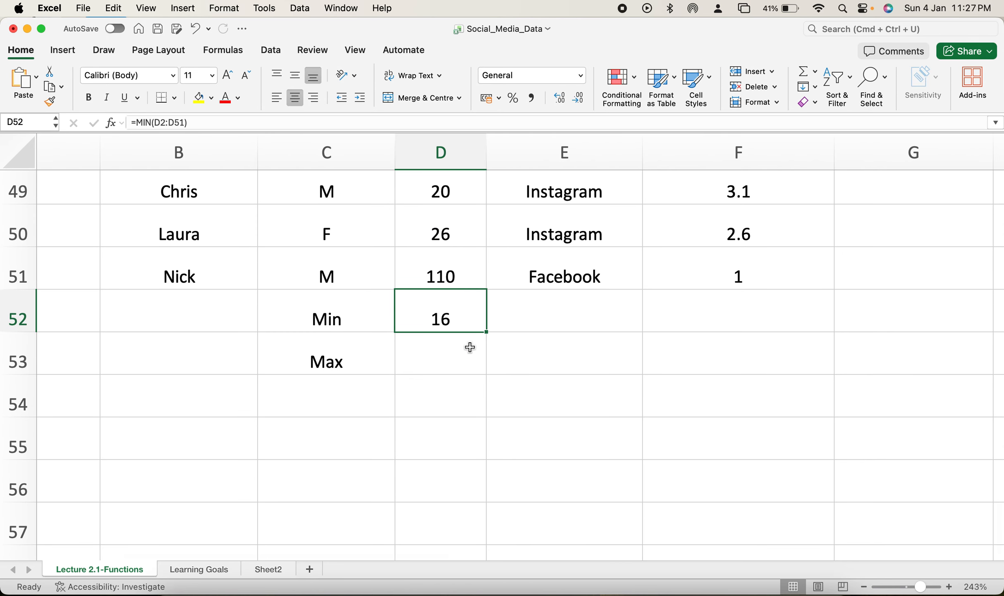
# Step: Compare the recalculated minimum with the remaining ages in column D
pyautogui.scroll(5, 467, 347)
pyautogui.scroll(10, 469, 347)
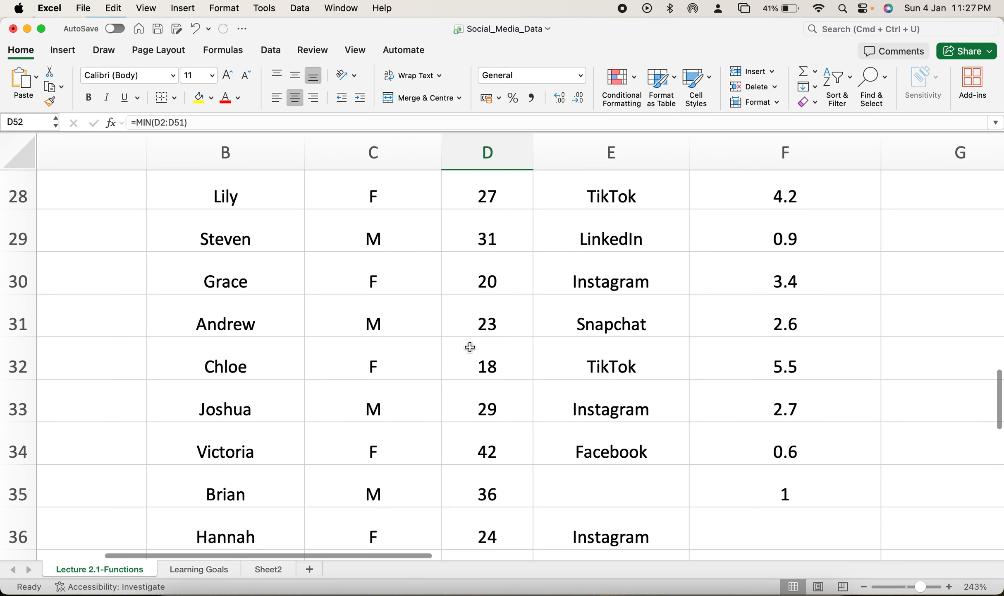
pyautogui.scroll(7, 469, 347)
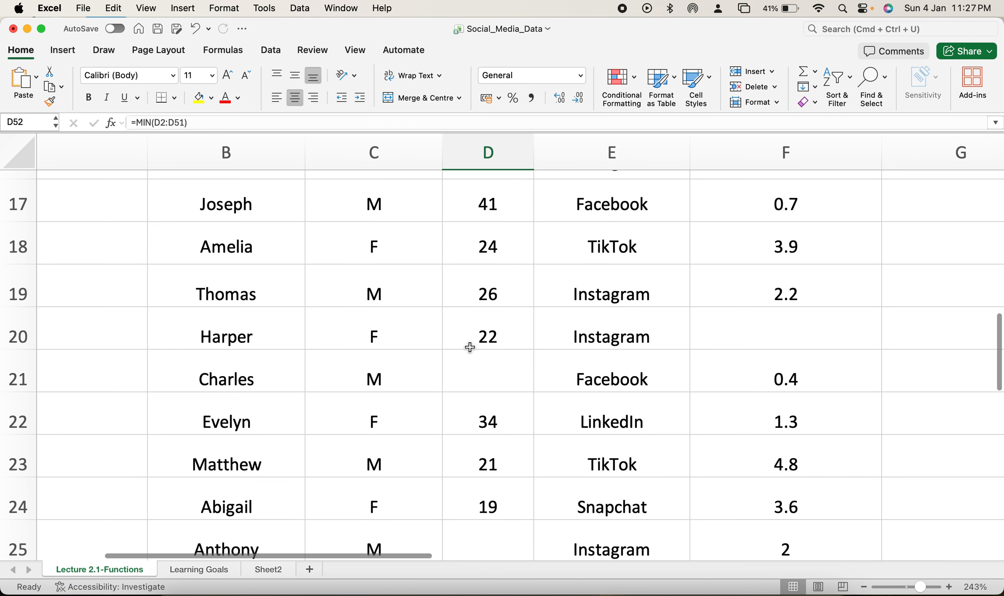
pyautogui.scroll(-8, 470, 347)
pyautogui.scroll(-20, 470, 347)
pyautogui.scroll(8, 470, 347)
# Step: Enter a MAX formula in cell D53 over the age range D2:D51
pyautogui.click(489, 365)
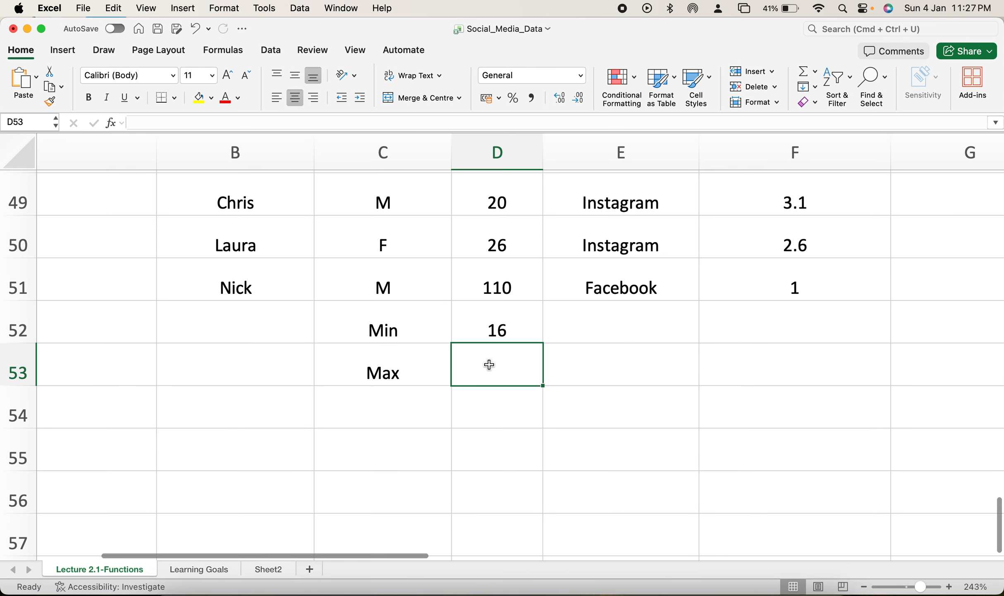
pyautogui.write('=MAX')
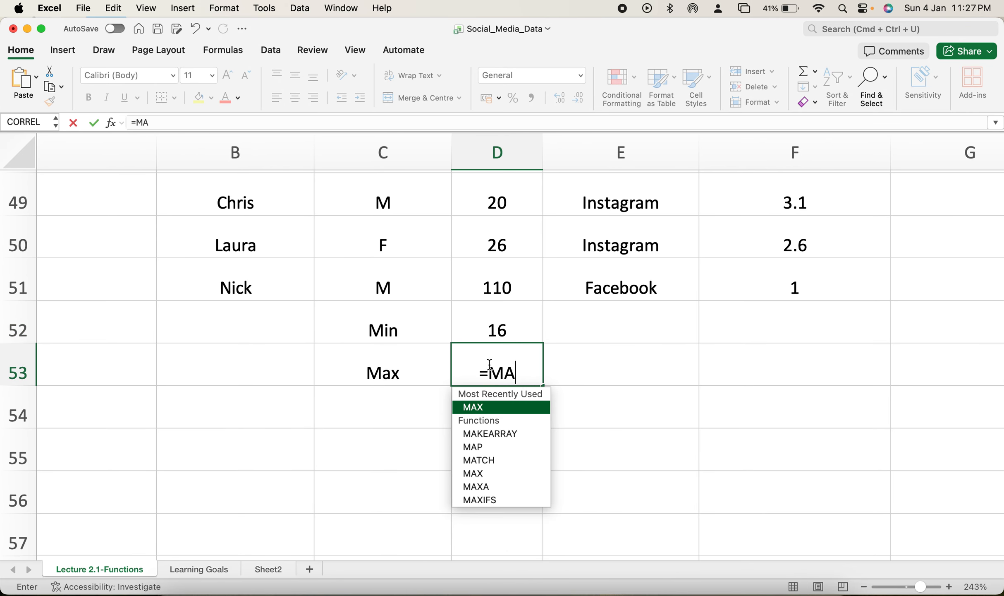
pyautogui.doubleClick(493, 408)
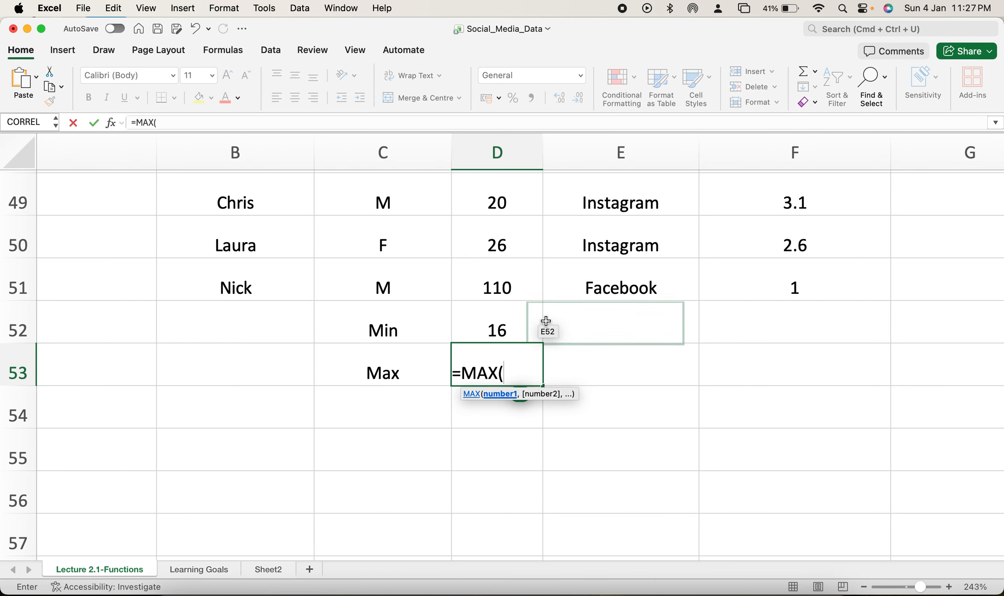
pyautogui.moveTo(514, 289); pyautogui.dragTo(504, 224)
pyautogui.press('Return')
pyautogui.scroll(-2, 533, 432)
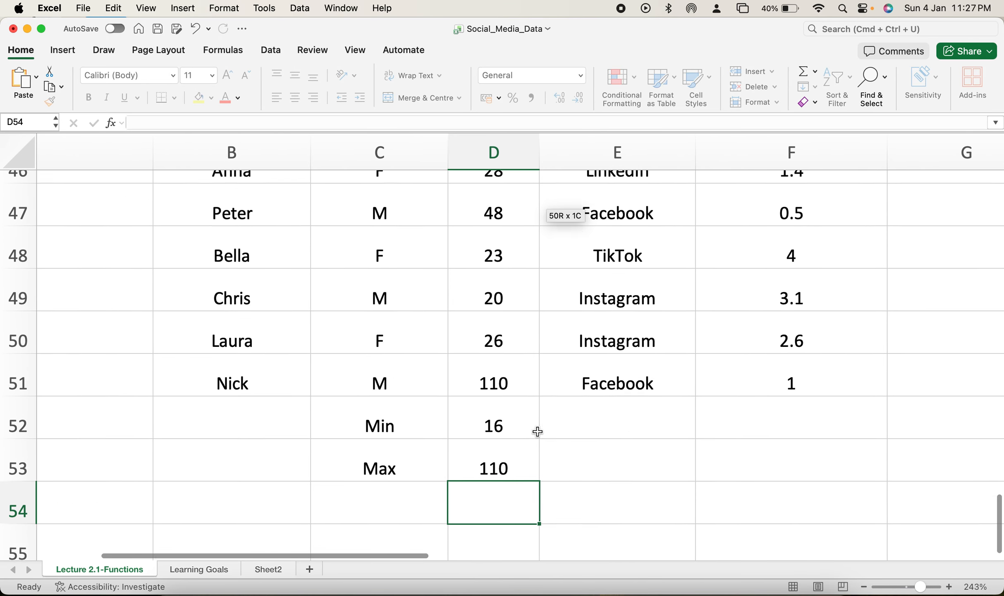
# Step: Review the MAX formula in D53 and the MIN formula in D52 without changing them
pyautogui.click(513, 439)
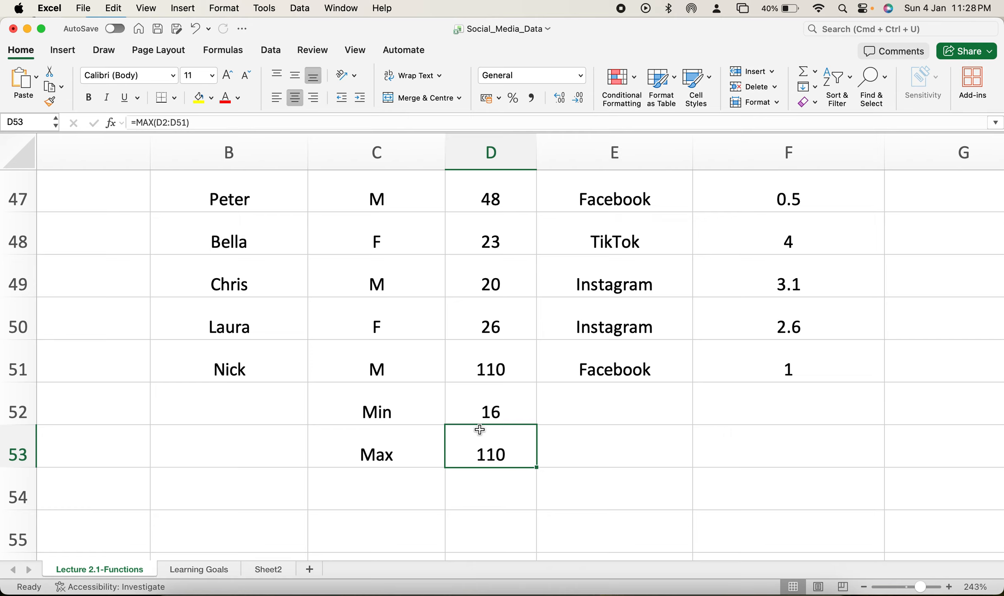
pyautogui.doubleClick(497, 411)
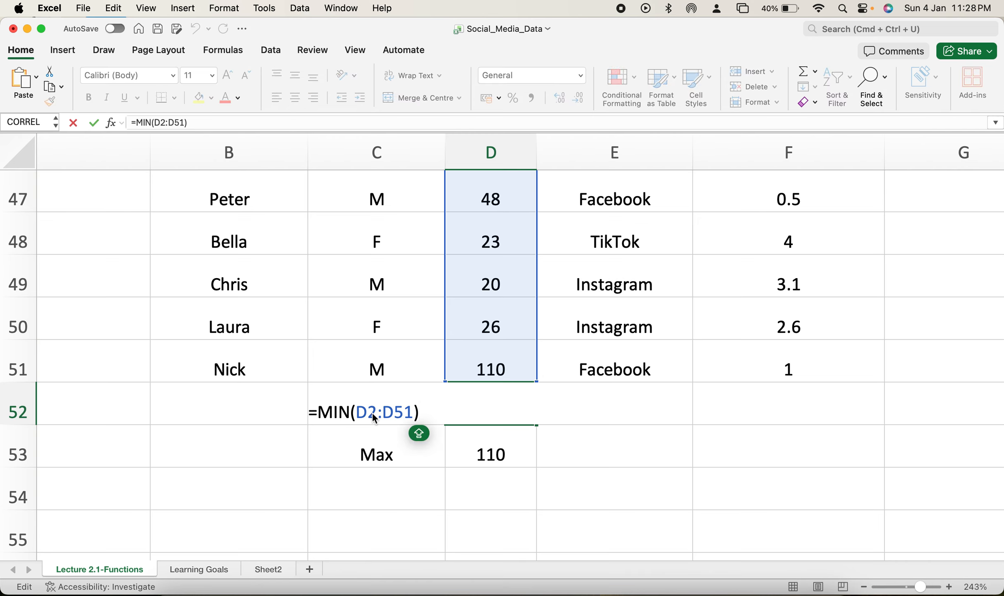
pyautogui.press('Return')
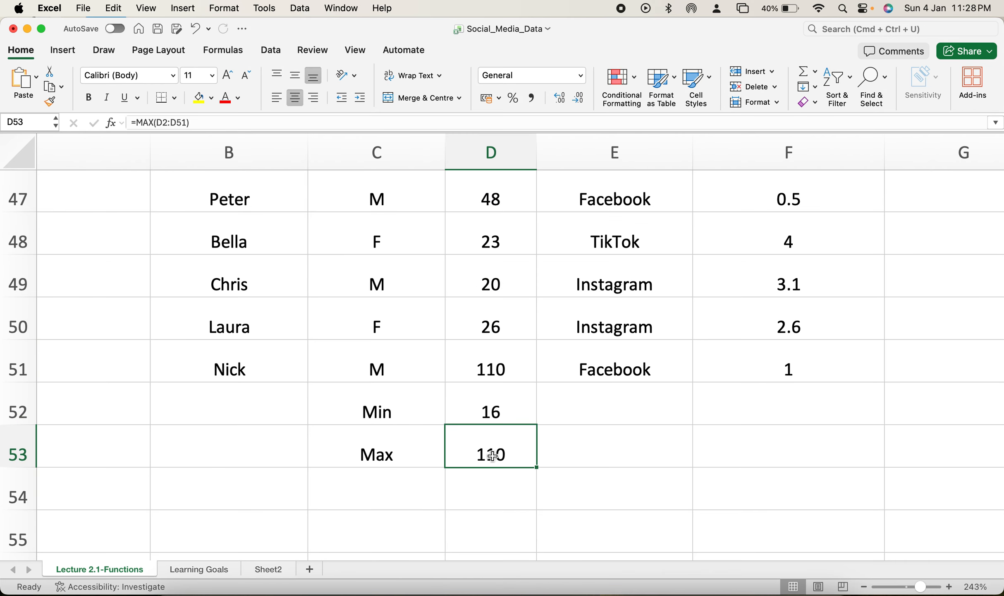
# Step: Clear the Min and Max labels and their formulas from C52:D53
pyautogui.doubleClick(493, 455)
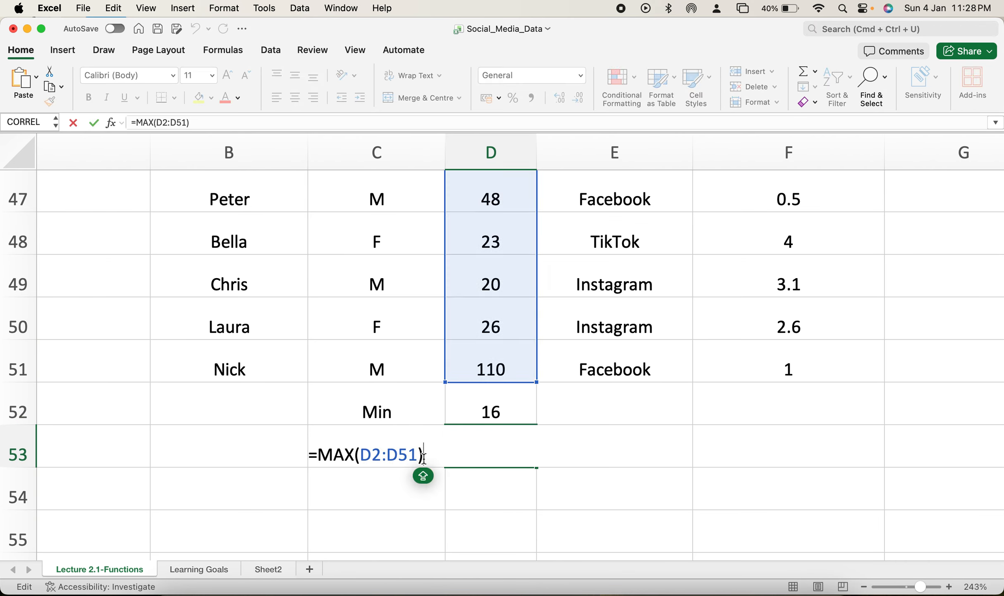
pyautogui.press('Return')
pyautogui.moveTo(358, 410); pyautogui.dragTo(489, 451)
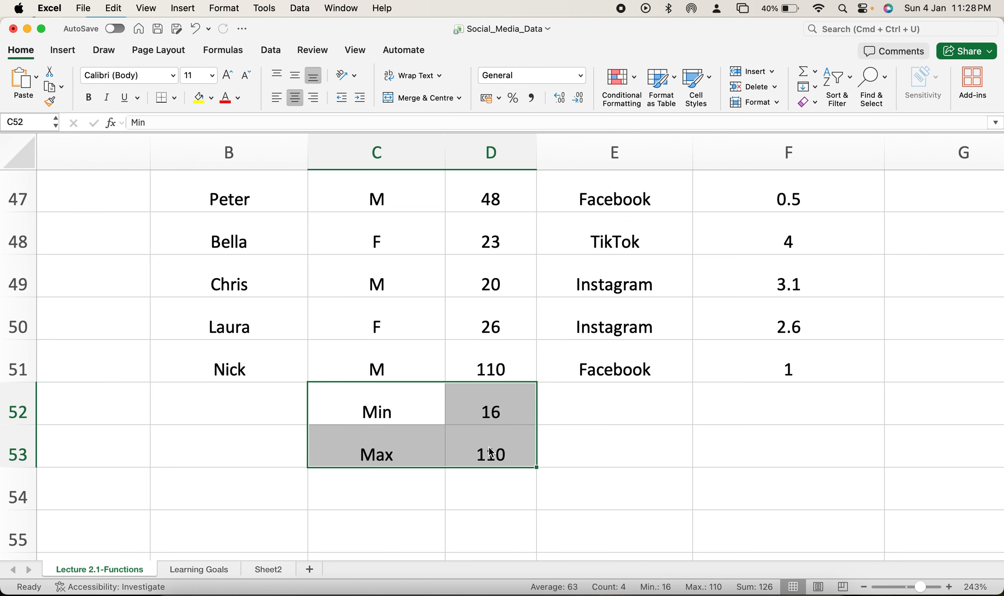
pyautogui.press('Delete')
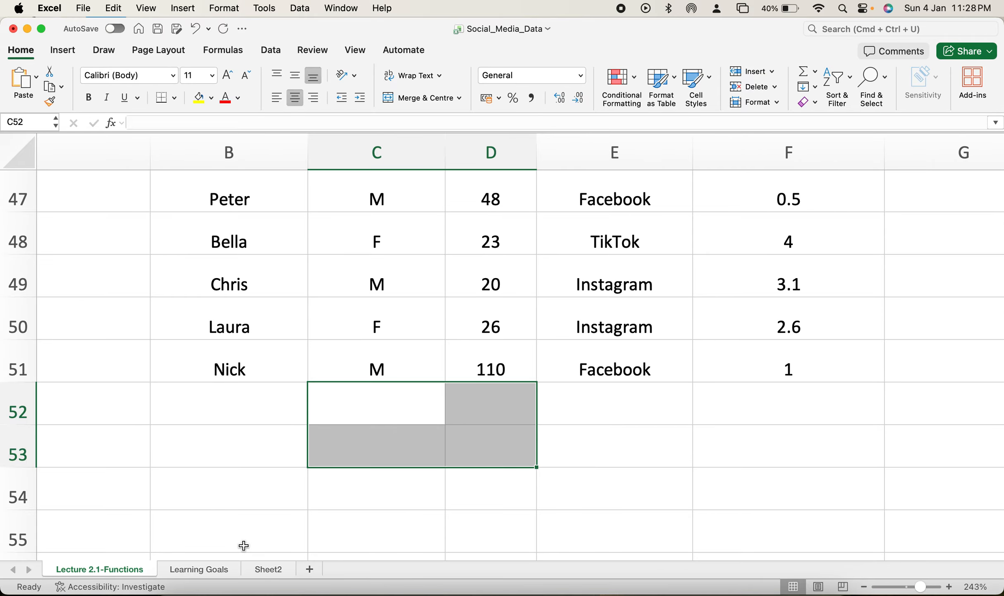
# Step: Check the remaining functions listed on the Learning Goals sheet and return to the Lecture 2.1-Functions sheet
pyautogui.click(204, 567)
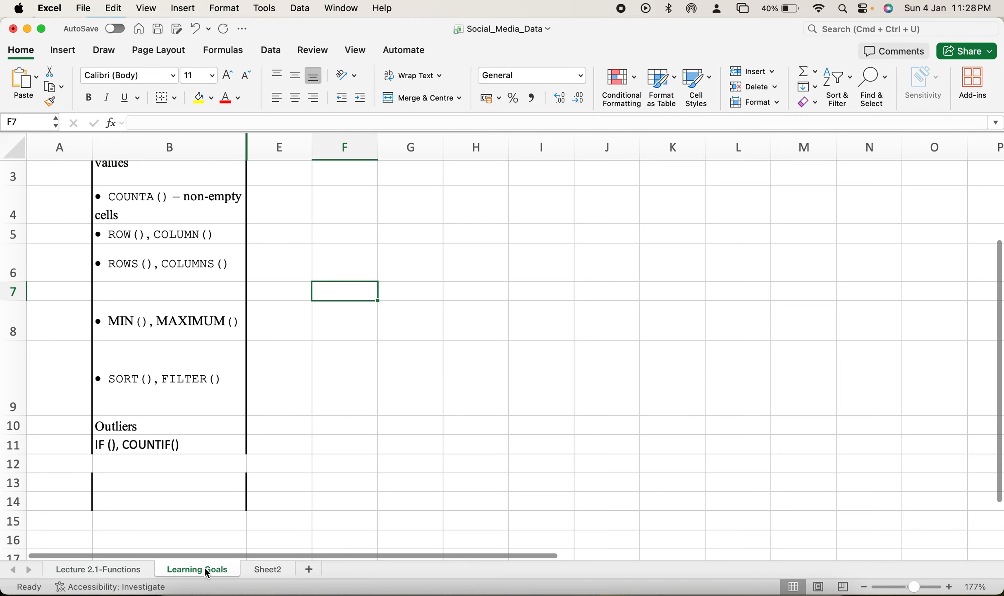
pyautogui.click(111, 566)
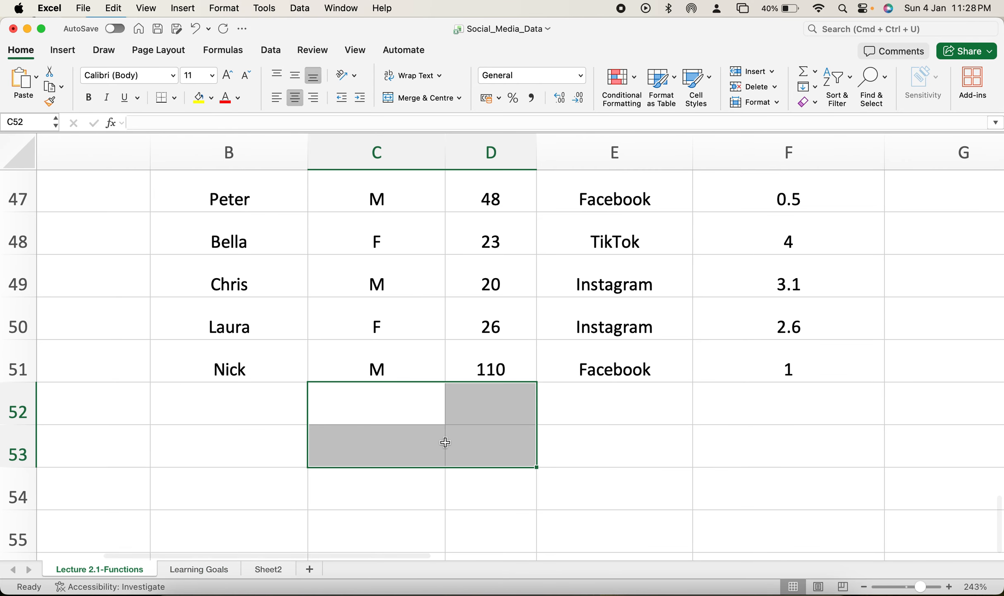
pyautogui.hscroll(3, 445, 442)
pyautogui.scroll(1, 445, 442)
pyautogui.hscroll(1, 445, 442)
pyautogui.scroll(1, 445, 442)
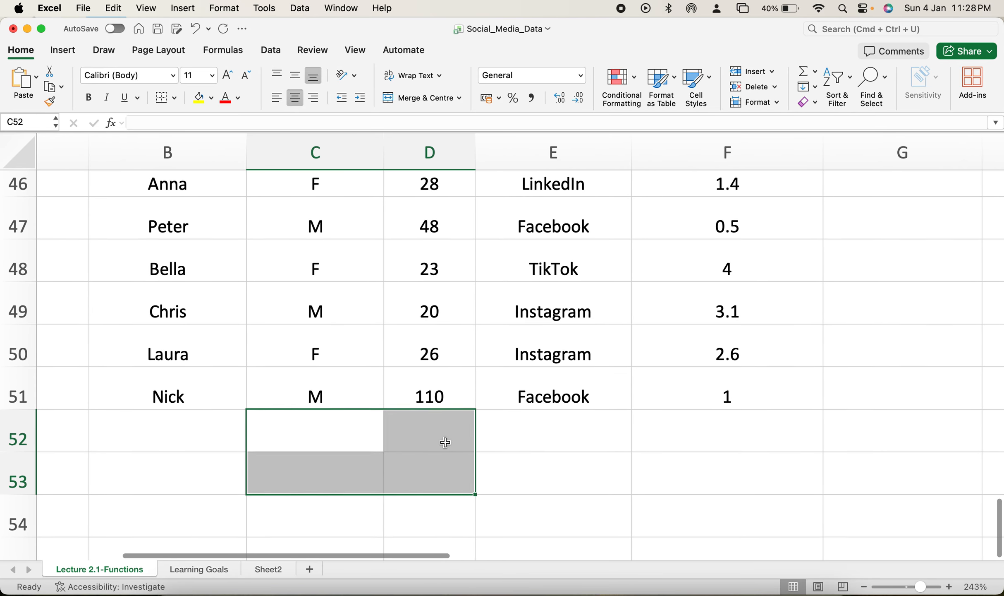
pyautogui.click(443, 451)
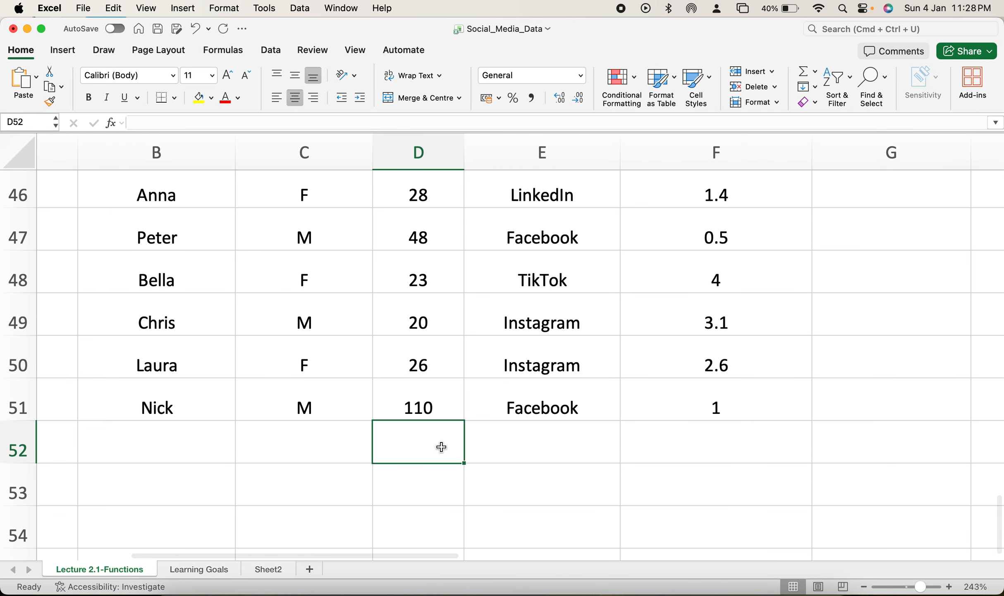
# Step: Try a SORT formula in cell G2 over the daily hours in F2:F7, and delete its results from G2:G7
pyautogui.hscroll(5, 674, 439)
pyautogui.scroll(10, 675, 439)
pyautogui.scroll(20, 675, 440)
pyautogui.hscroll(-2, 675, 440)
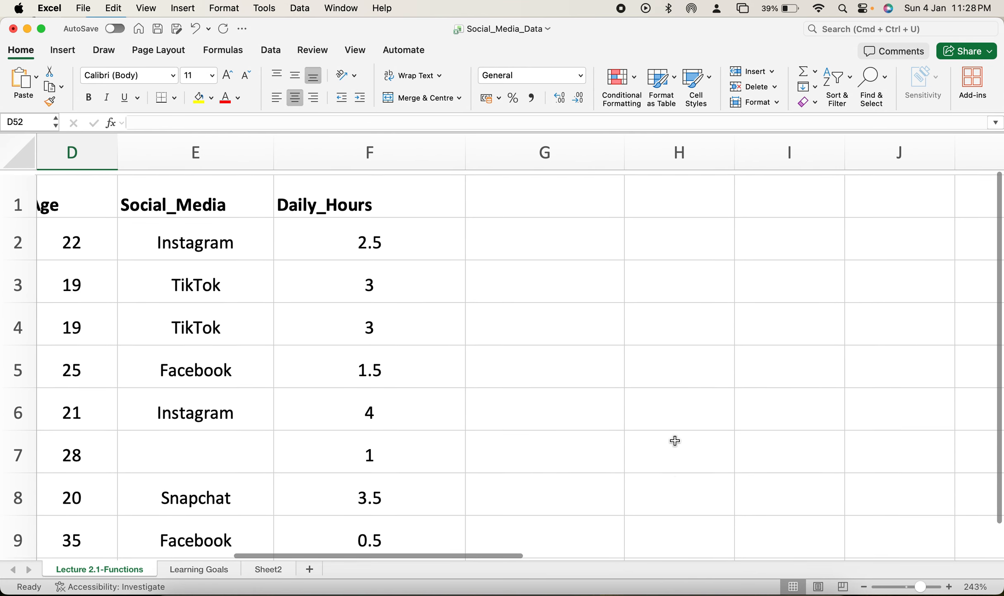
pyautogui.click(542, 242)
pyautogui.write('=')
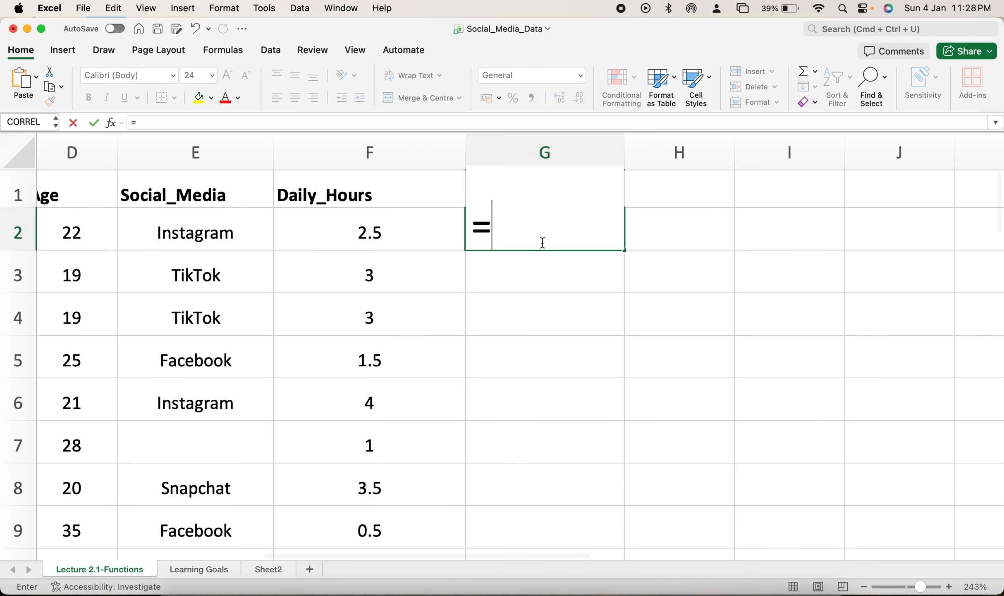
pyautogui.write('SORT(')
pyautogui.click(392, 234)
pyautogui.moveTo(392, 235); pyautogui.dragTo(395, 438)
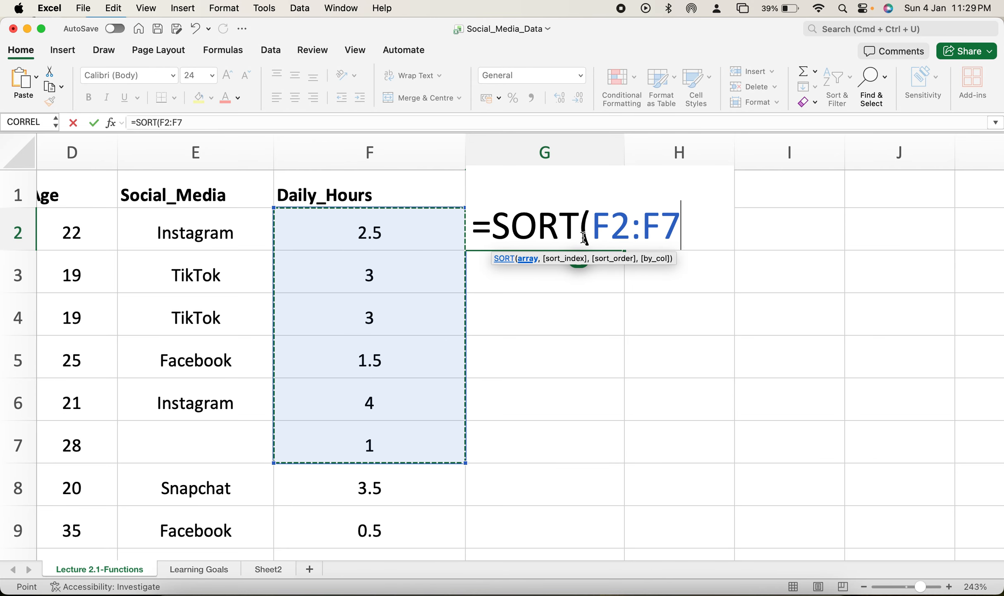
pyautogui.press('Return')
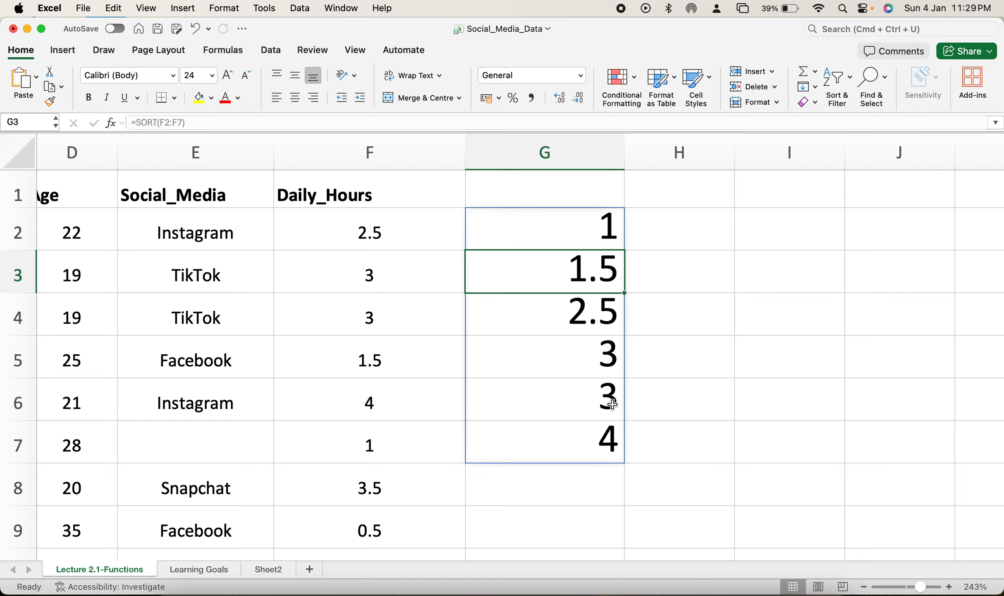
pyautogui.moveTo(572, 220); pyautogui.dragTo(573, 435)
pyautogui.press('Delete')
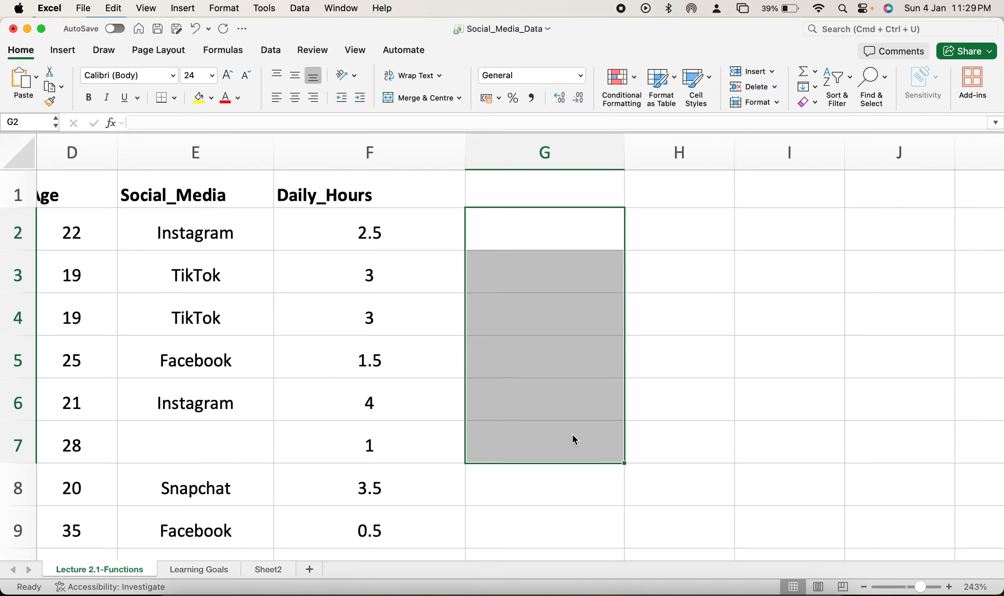
pyautogui.hscroll(-2, 348, 311)
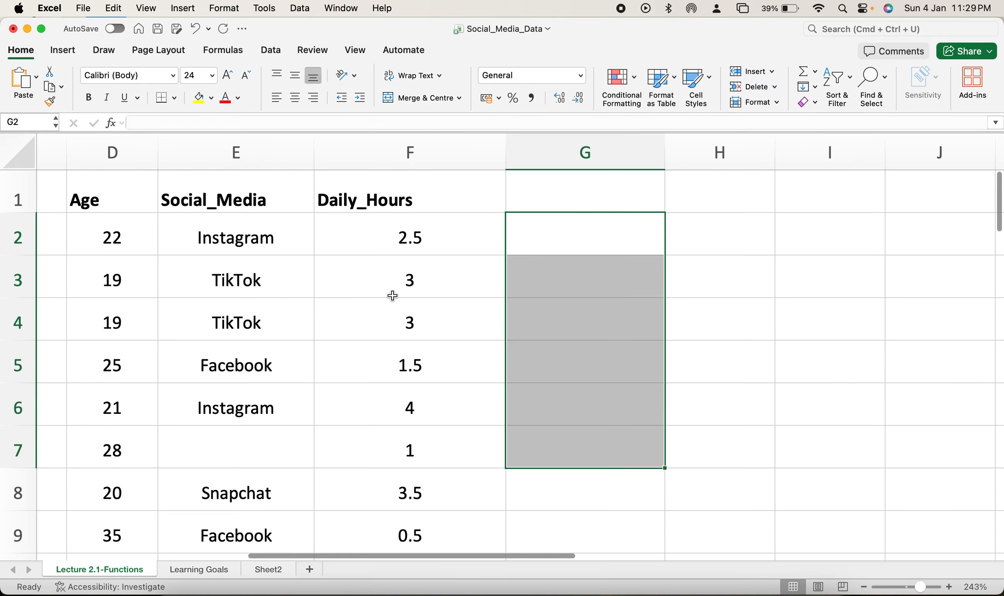
pyautogui.click(406, 225)
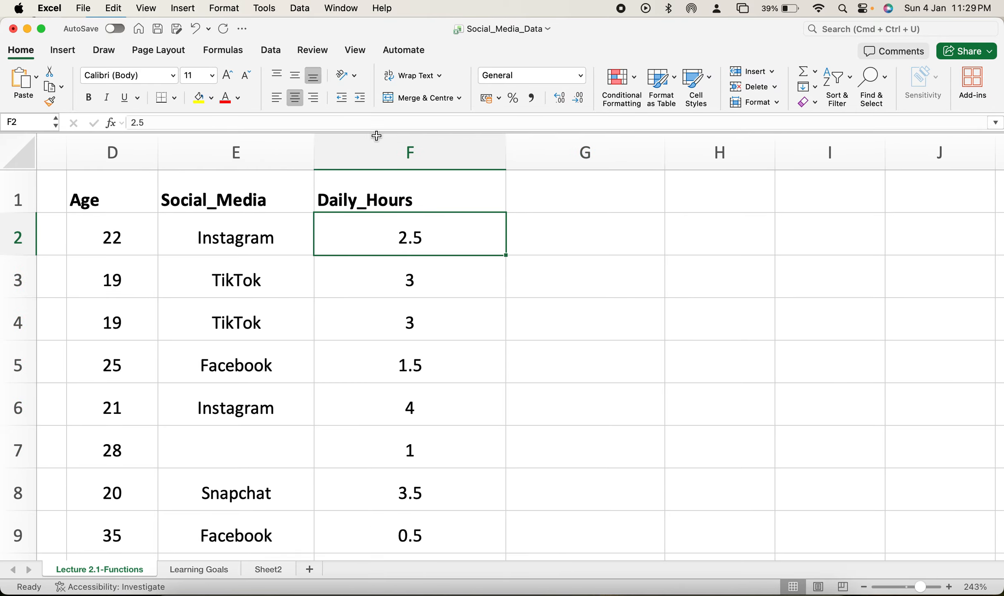
pyautogui.click(271, 50)
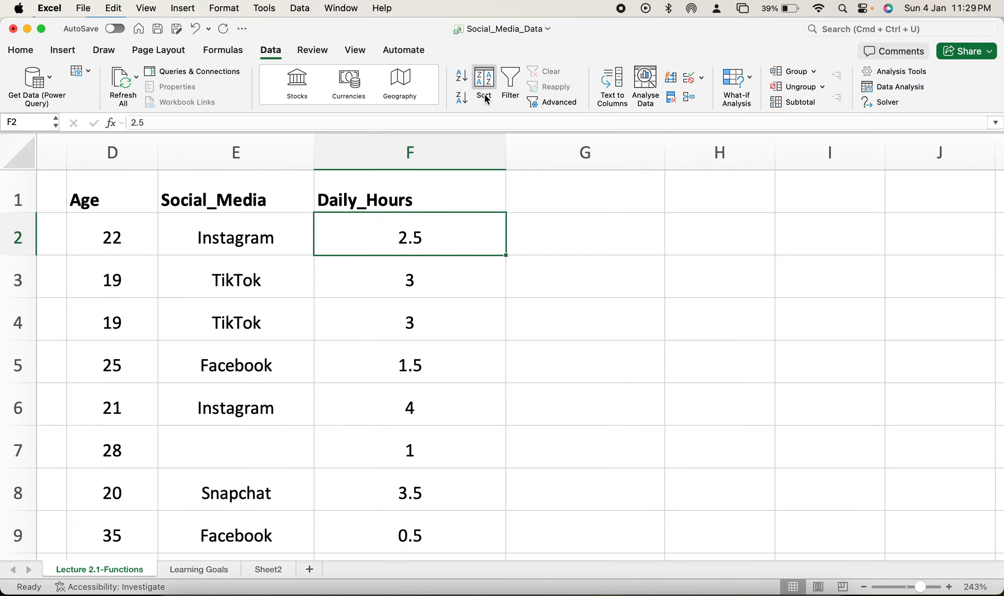
pyautogui.click(460, 150)
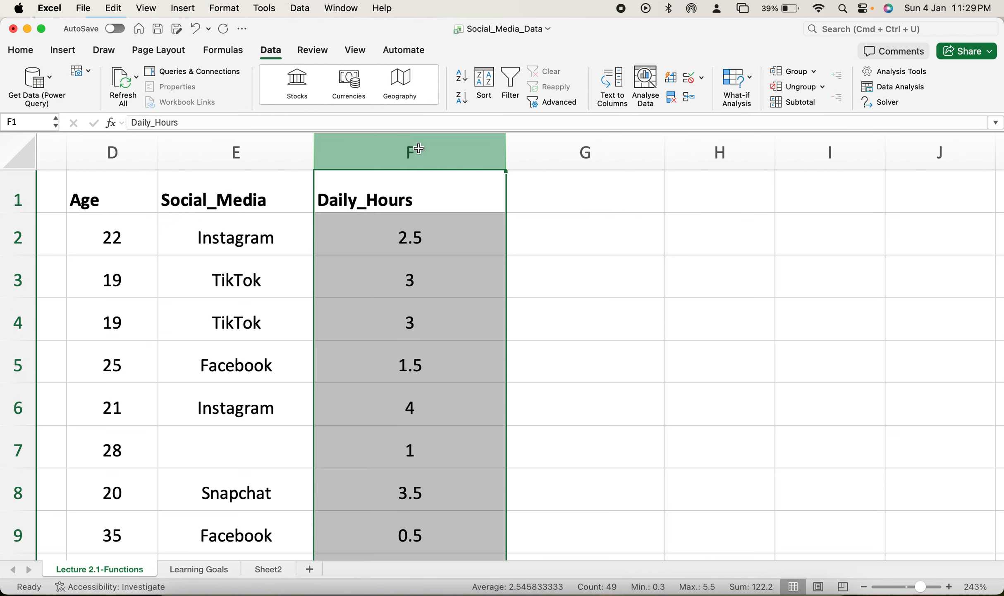
pyautogui.click(485, 82)
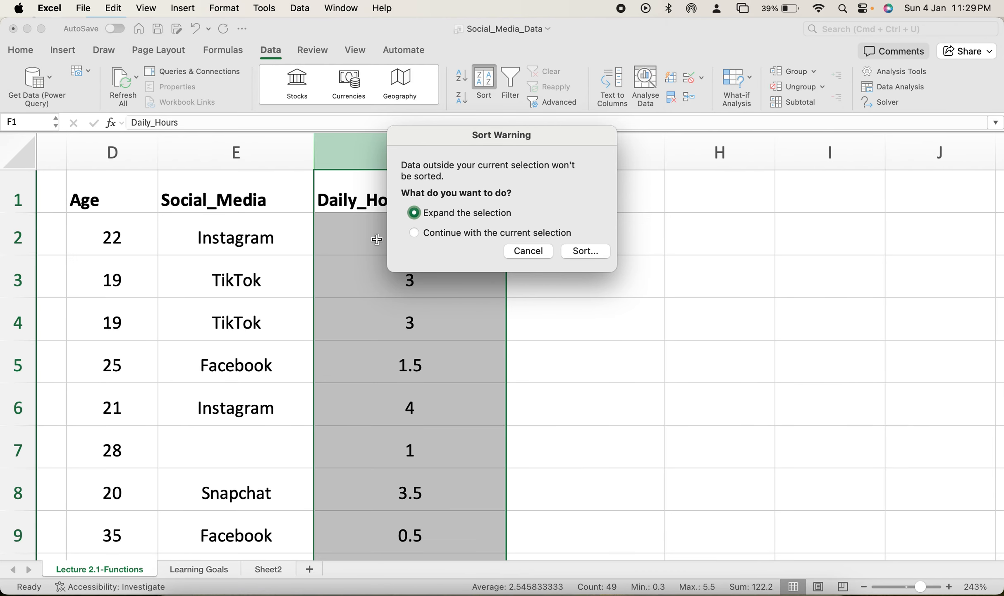
pyautogui.click(593, 252)
pyautogui.click(674, 222)
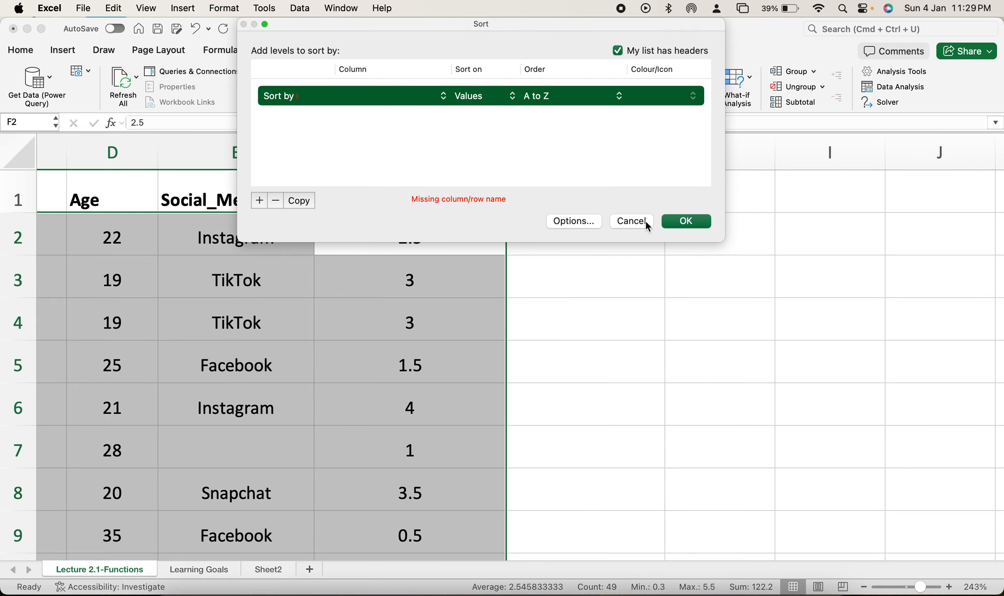
pyautogui.click(632, 221)
pyautogui.click(476, 260)
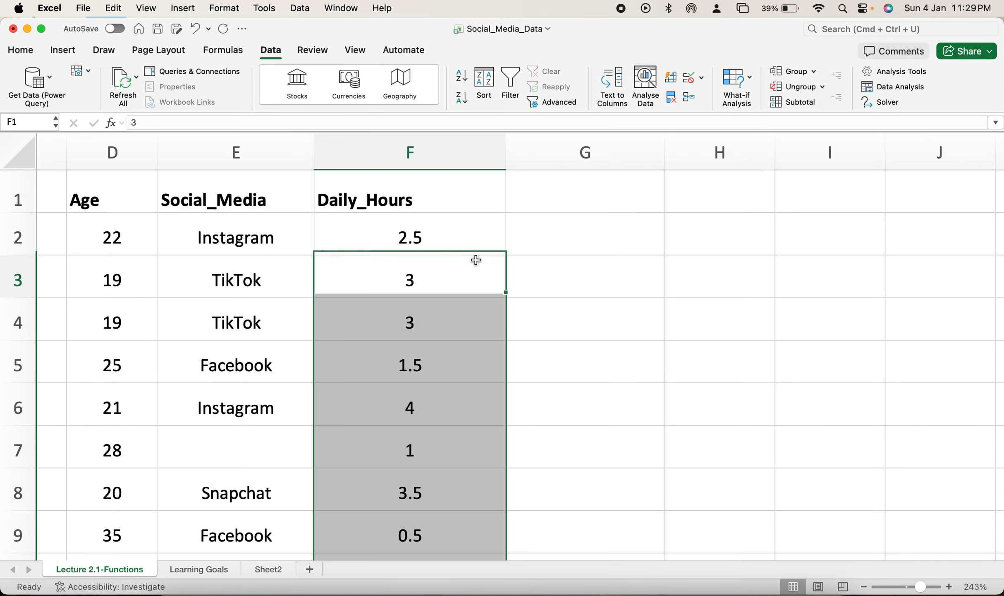
# Step: Add a filter to the Daily_Hours column and sort only that column from smallest to largest, continuing with the current selection
pyautogui.click(438, 151)
pyautogui.click(509, 92)
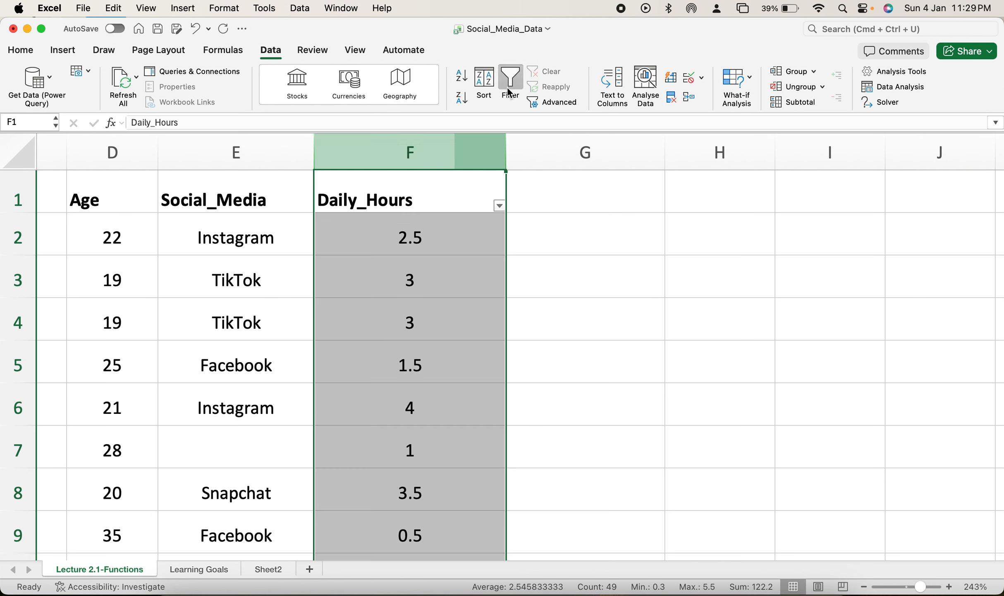
pyautogui.click(485, 83)
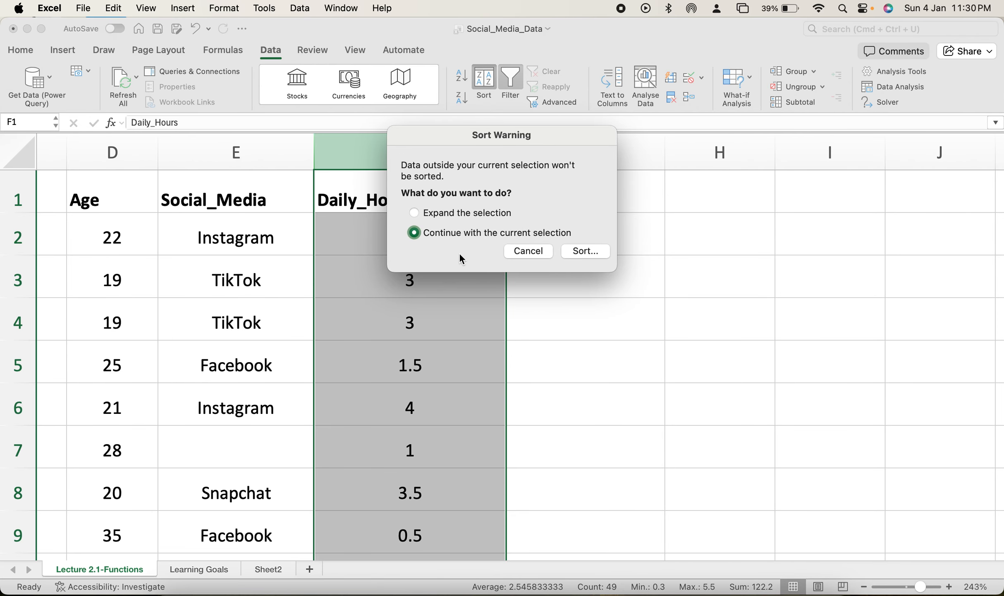
pyautogui.click(583, 252)
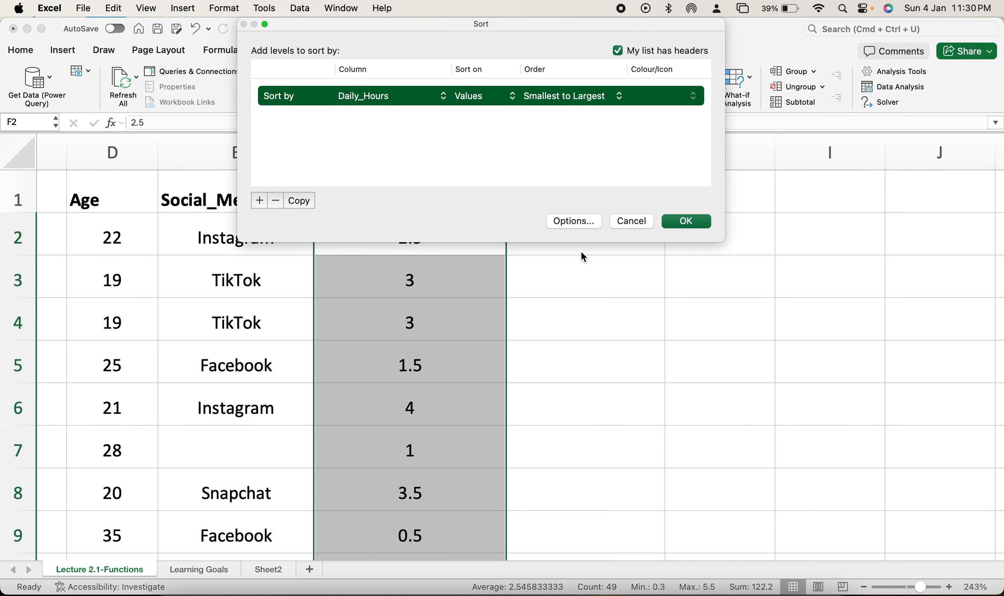
pyautogui.click(672, 223)
pyautogui.click(678, 225)
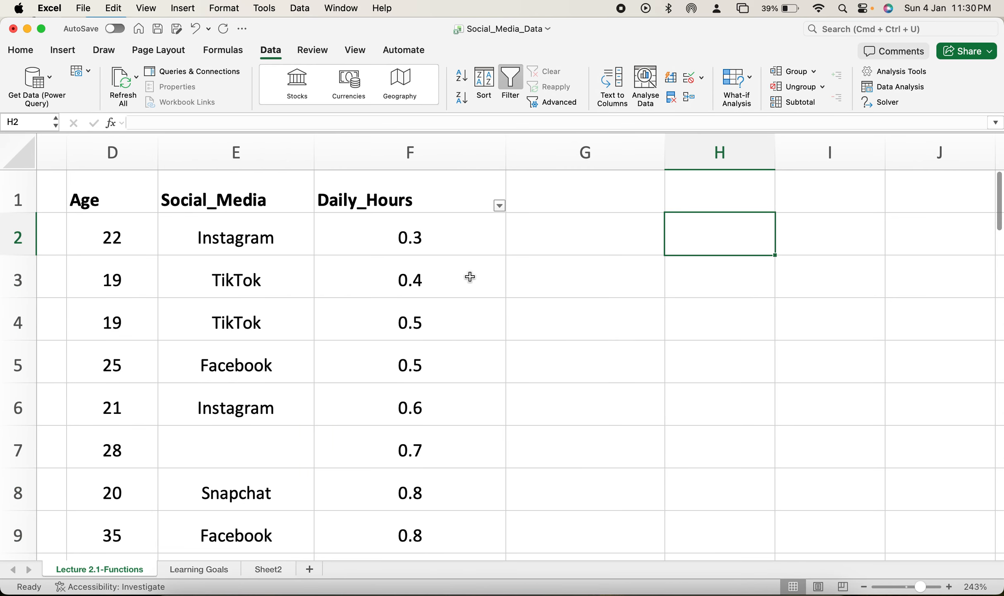
# Step: Look through the sorted daily hours in column F and undo the sort
pyautogui.scroll(-1, 470, 277)
pyautogui.scroll(-6, 470, 276)
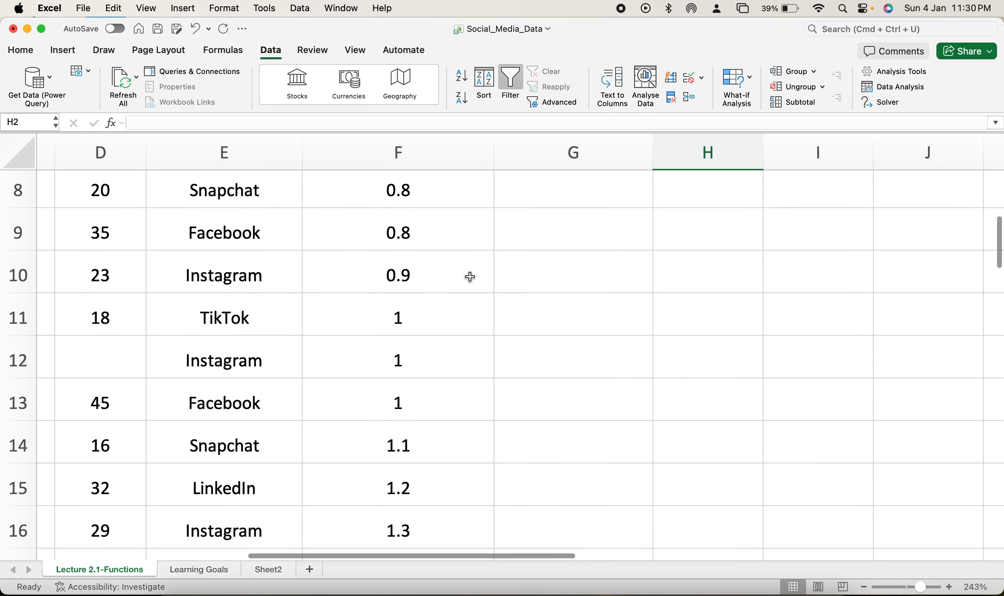
pyautogui.scroll(7, 470, 277)
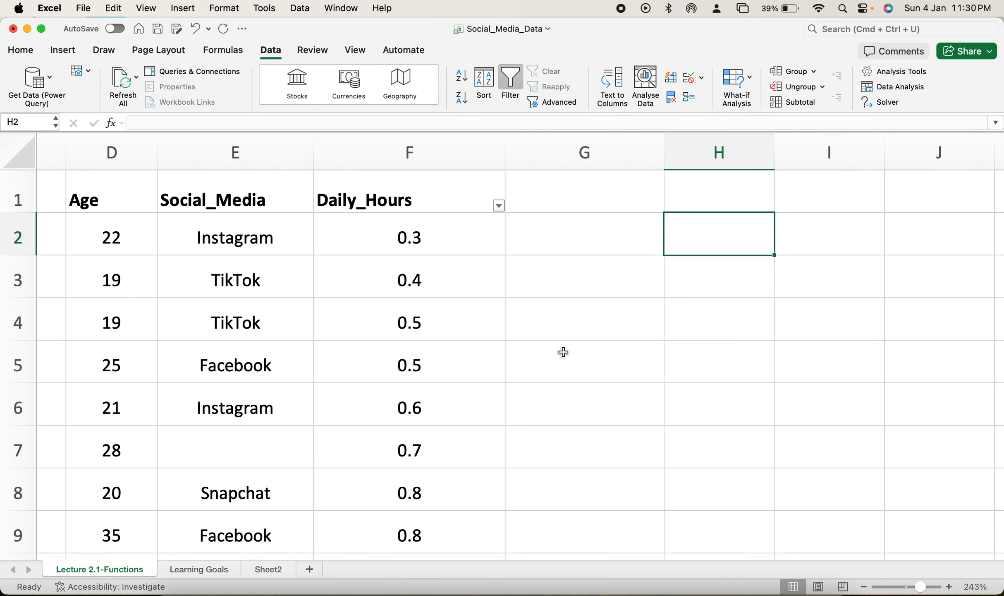
pyautogui.press('super+z')
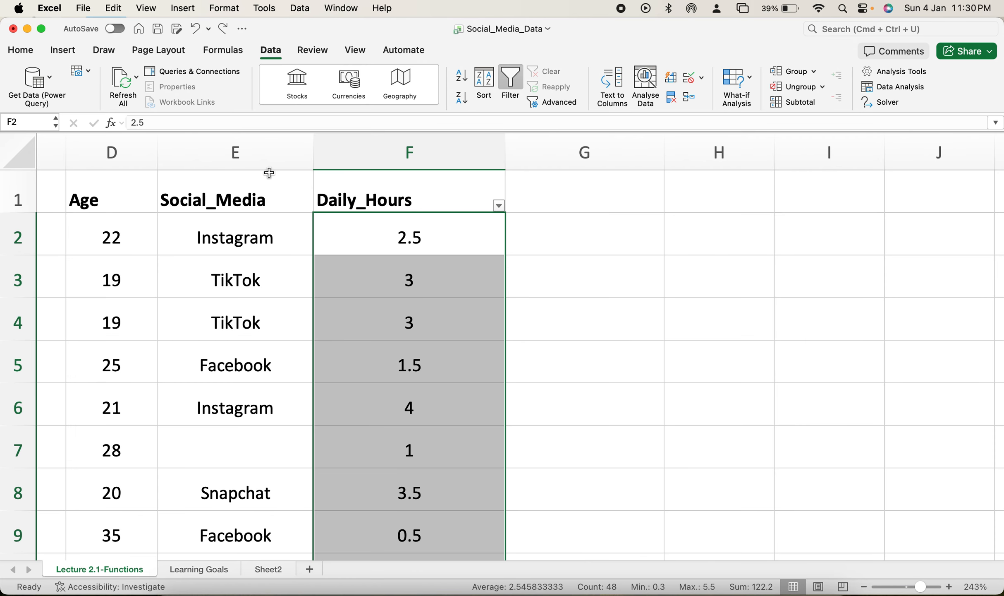
# Step: Move the filter to the Social_Media column and show only the Instagram records
pyautogui.hscroll(-2, 294, 281)
pyautogui.hscroll(-1, 293, 281)
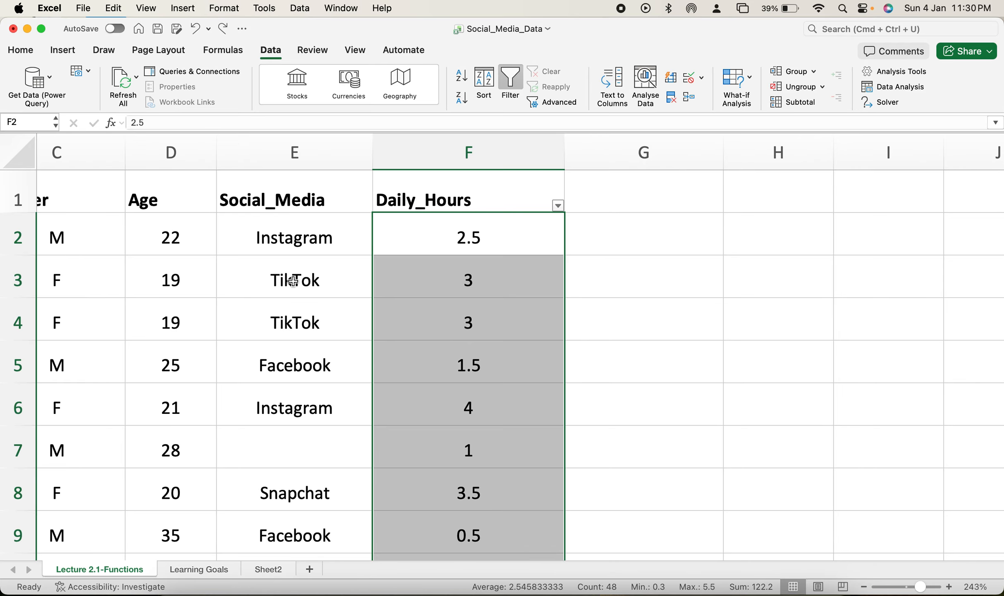
pyautogui.click(320, 153)
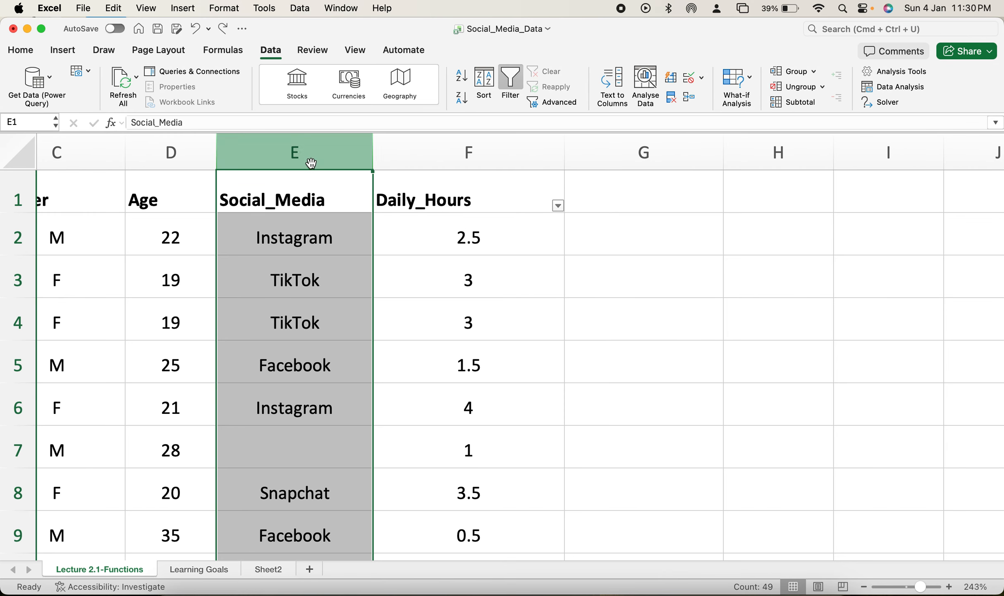
pyautogui.click(513, 86)
pyautogui.click(512, 87)
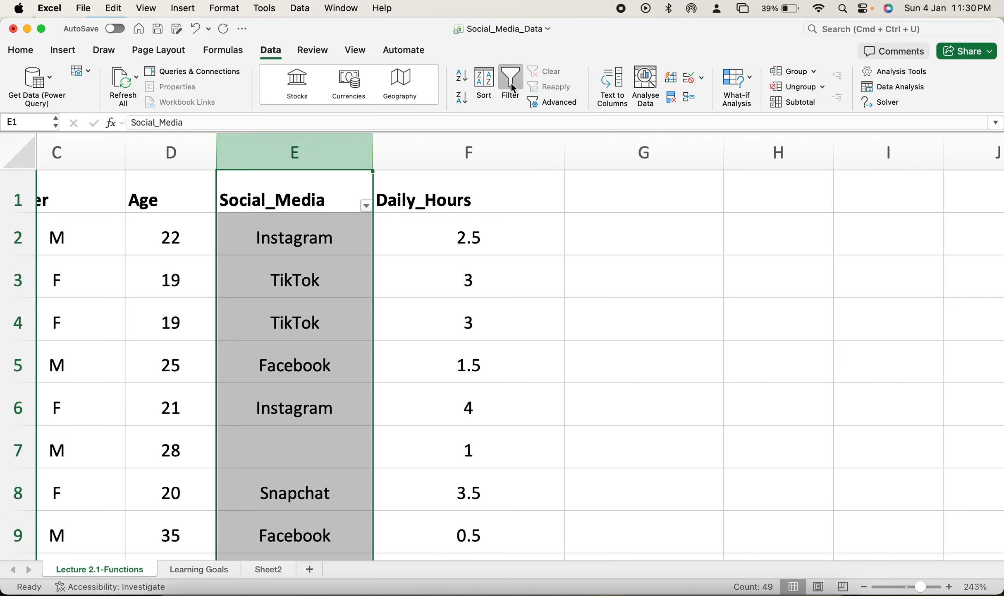
pyautogui.click(367, 207)
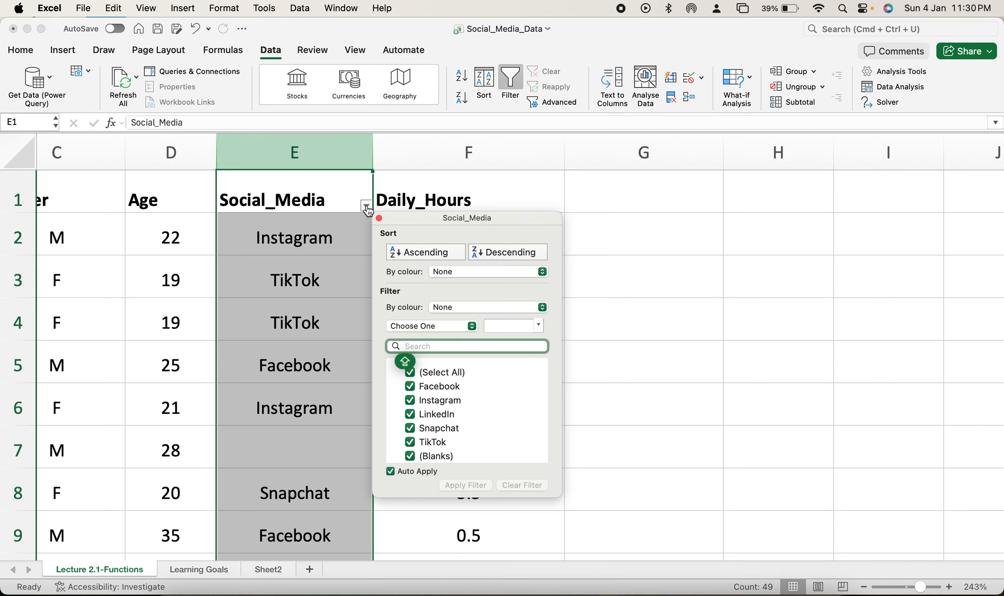
pyautogui.click(410, 372)
pyautogui.click(410, 400)
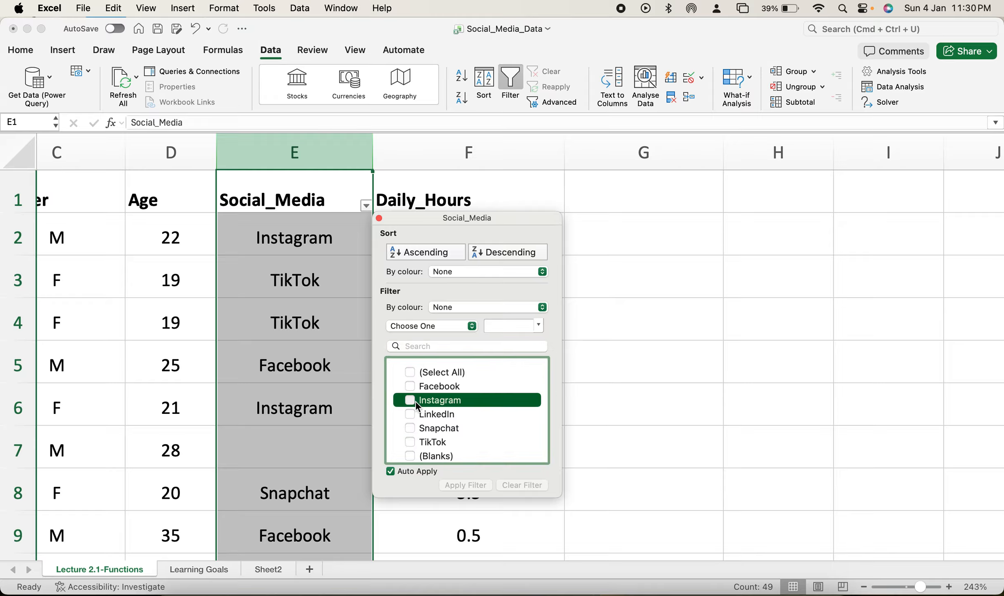
pyautogui.click(608, 498)
# Step: Examine the gender, age and daily hours of the filtered Instagram records
pyautogui.scroll(-2, 622, 493)
pyautogui.scroll(-5, 622, 493)
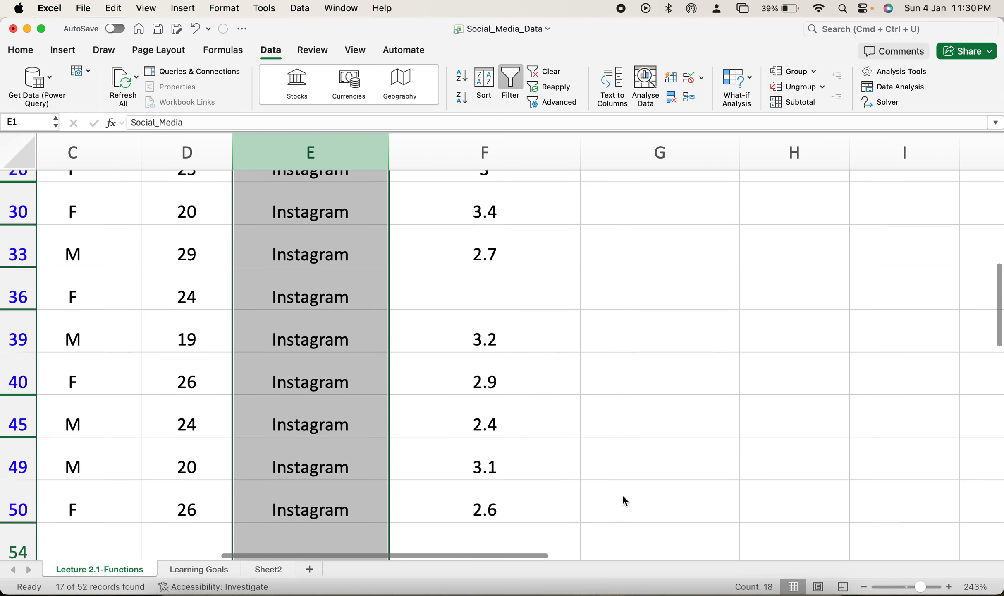
pyautogui.scroll(8, 622, 493)
pyautogui.scroll(-2, 210, 411)
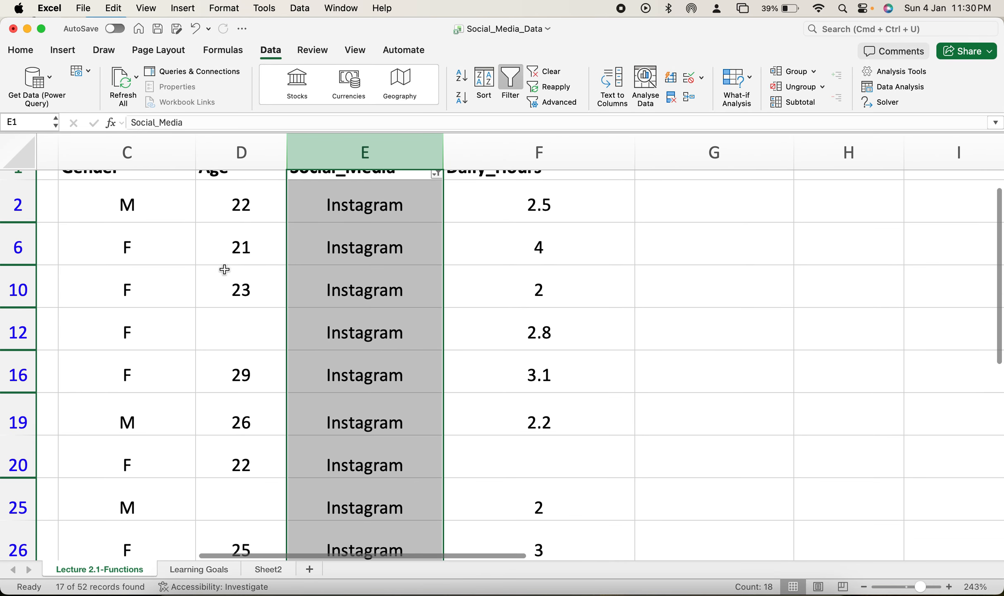
pyautogui.scroll(2, 240, 256)
pyautogui.hscroll(-1, 240, 256)
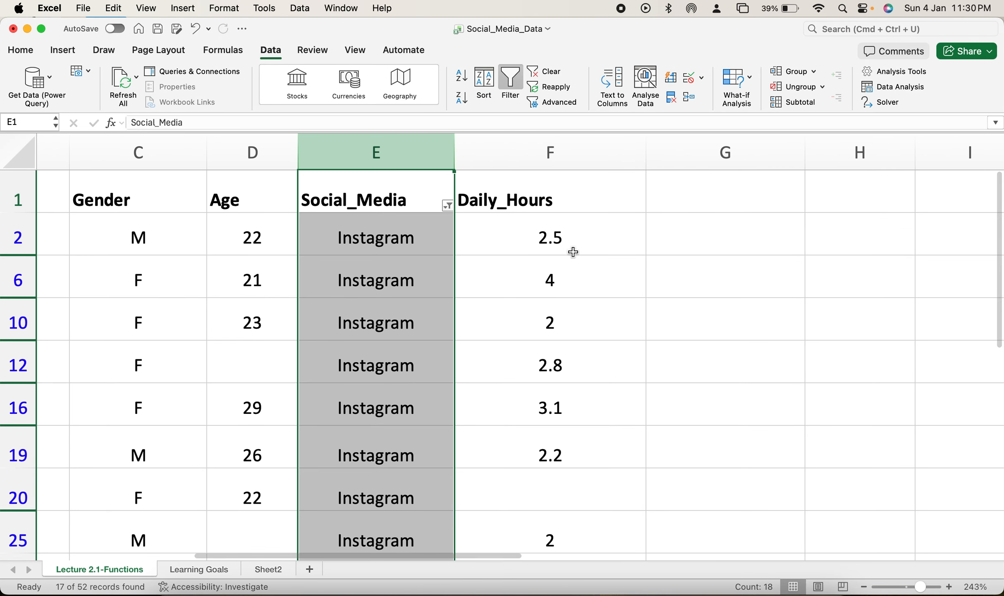
pyautogui.hscroll(1, 573, 252)
pyautogui.scroll(-1, 573, 252)
pyautogui.scroll(1, 572, 252)
pyautogui.hscroll(1, 573, 252)
pyautogui.scroll(-6, 573, 252)
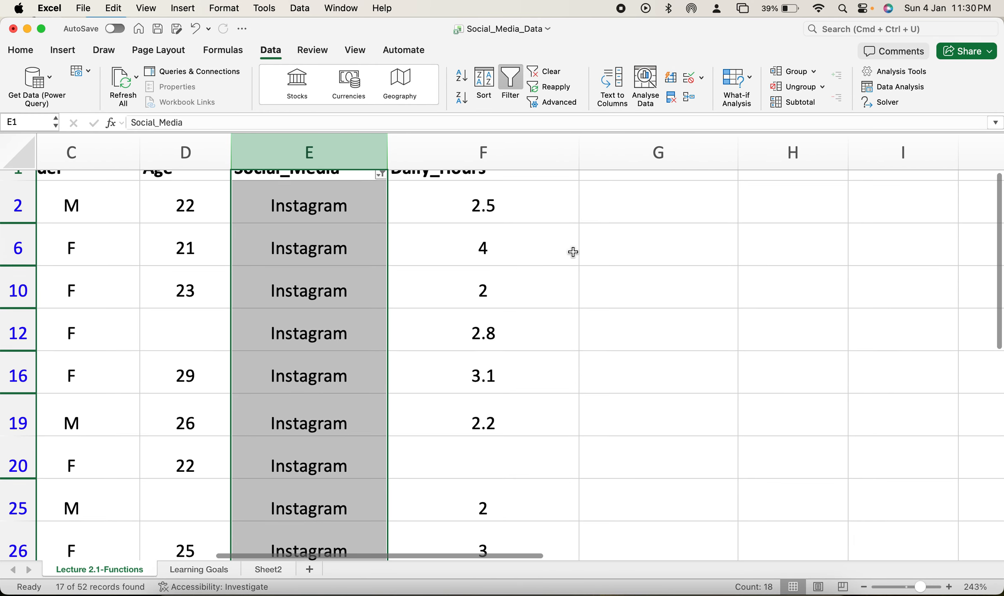
pyautogui.scroll(6, 480, 228)
pyautogui.hscroll(-1, 480, 228)
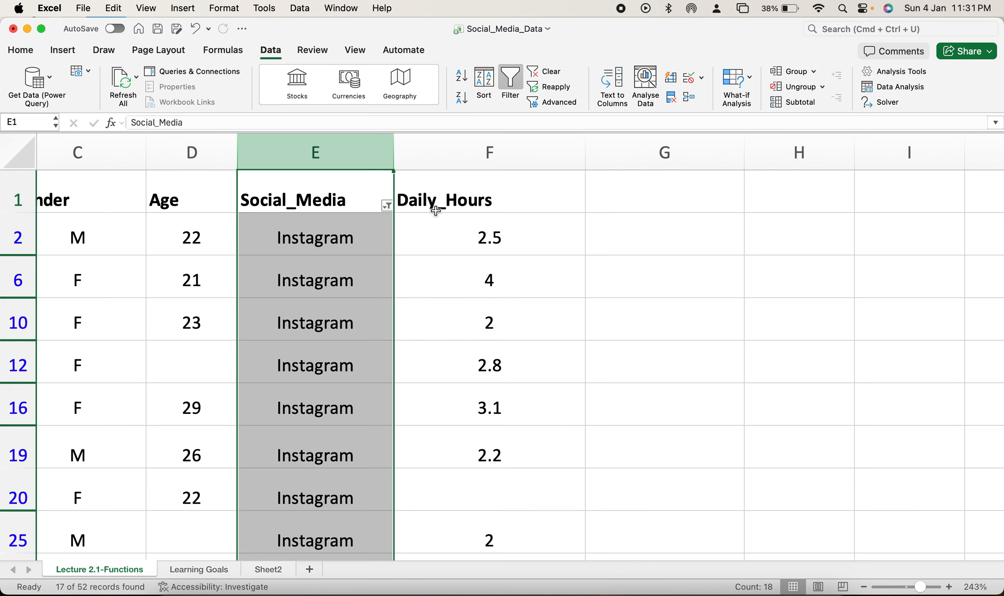
# Step: Try to deselect Instagram in the Social_Media filter and look through the records
pyautogui.click(386, 207)
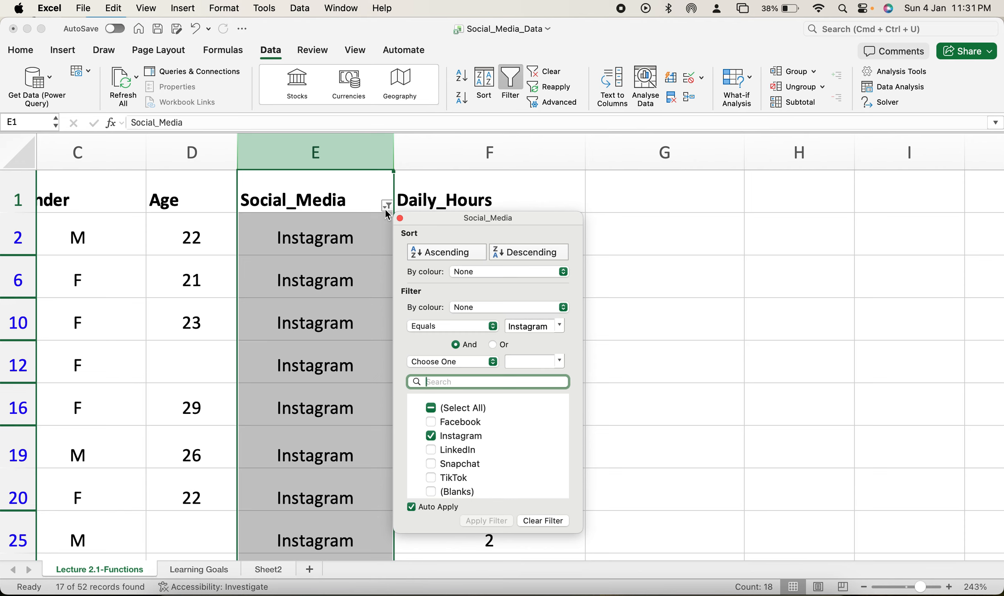
pyautogui.click(430, 435)
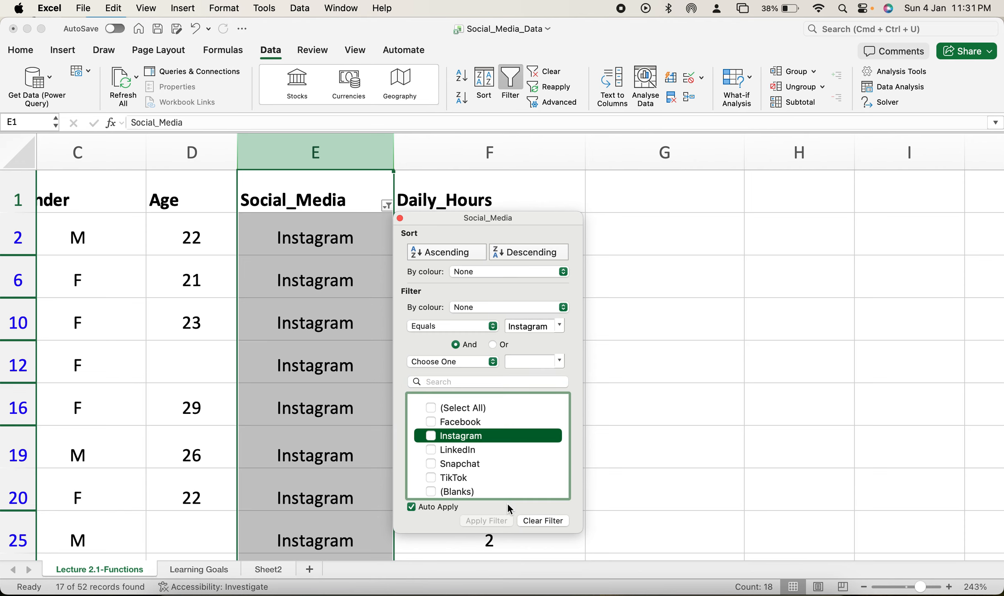
pyautogui.click(608, 402)
pyautogui.scroll(-10, 443, 380)
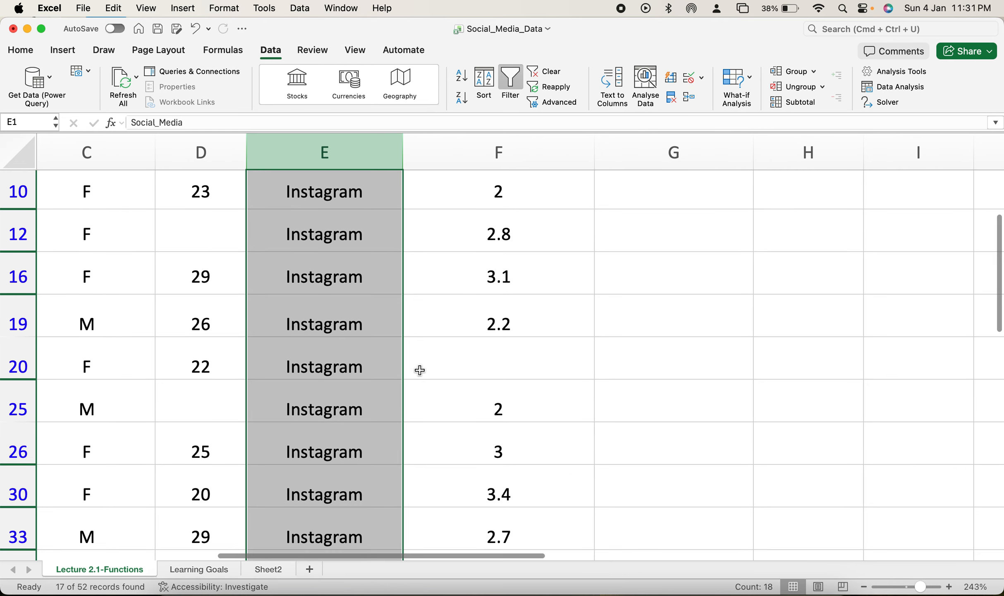
pyautogui.hscroll(-2, 416, 372)
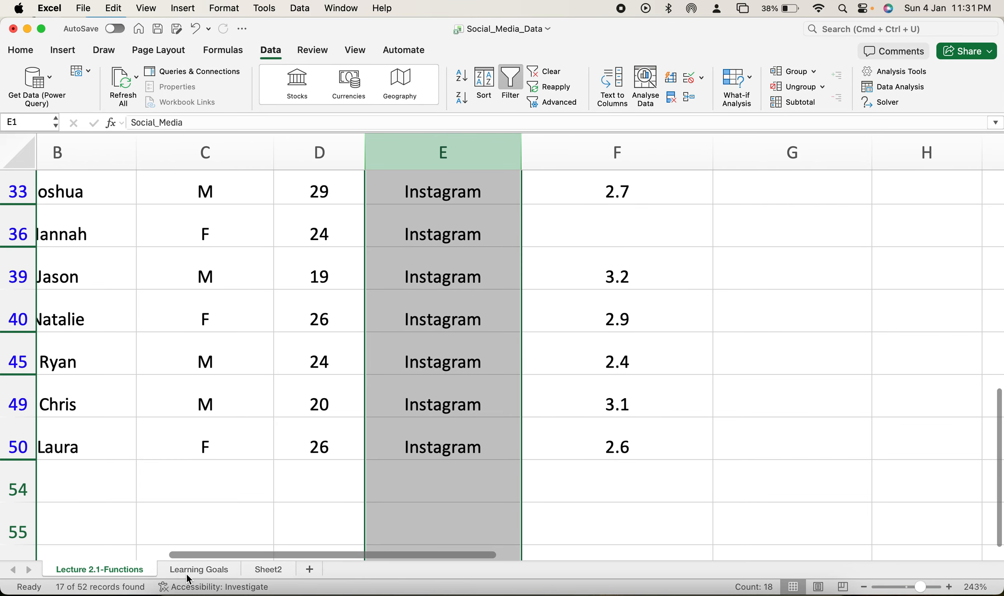
# Step: Move the outlier formulas picture on the Learning Goals sheet close to the list of goals, starting around column H
pyautogui.click(190, 572)
pyautogui.click(126, 426)
pyautogui.click(112, 571)
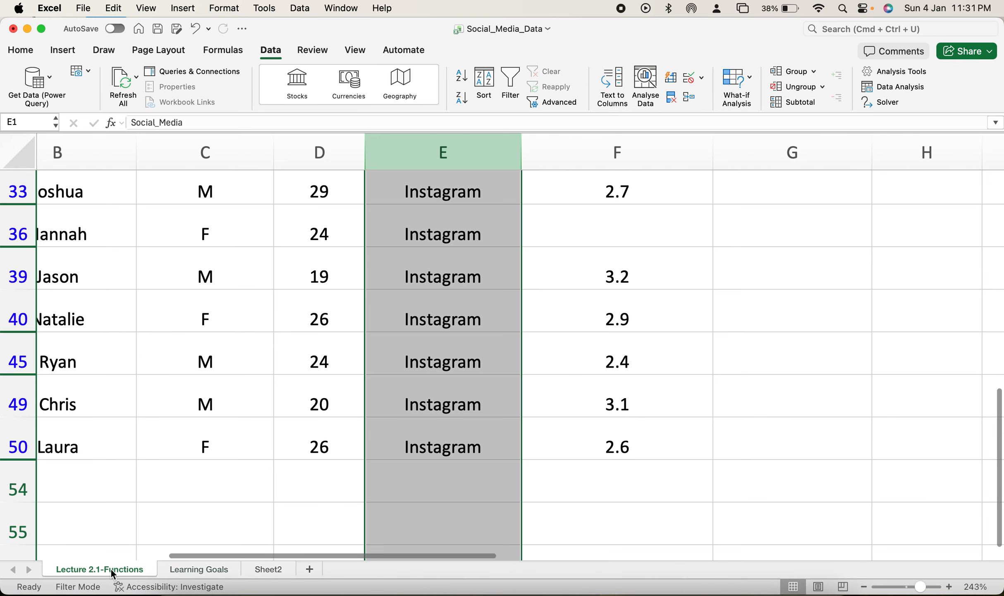
pyautogui.click(188, 571)
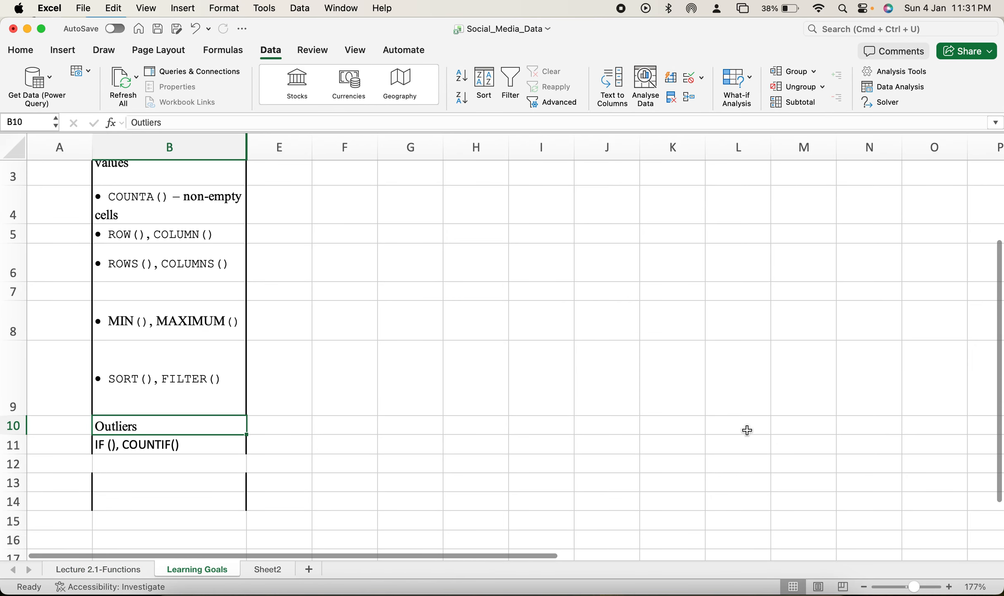
pyautogui.moveTo(544, 553); pyautogui.dragTo(980, 496)
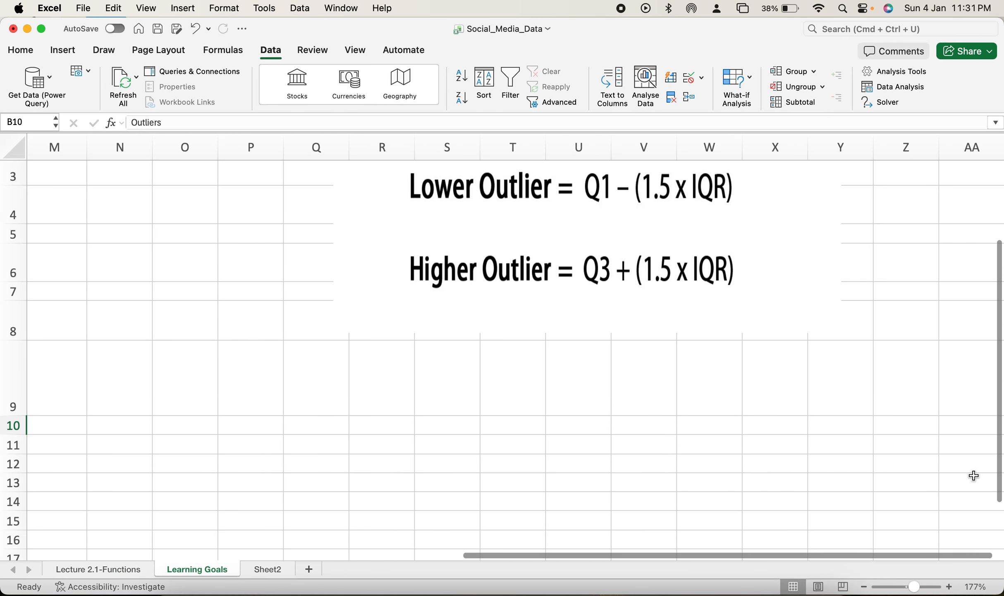
pyautogui.moveTo(755, 238); pyautogui.dragTo(401, 253)
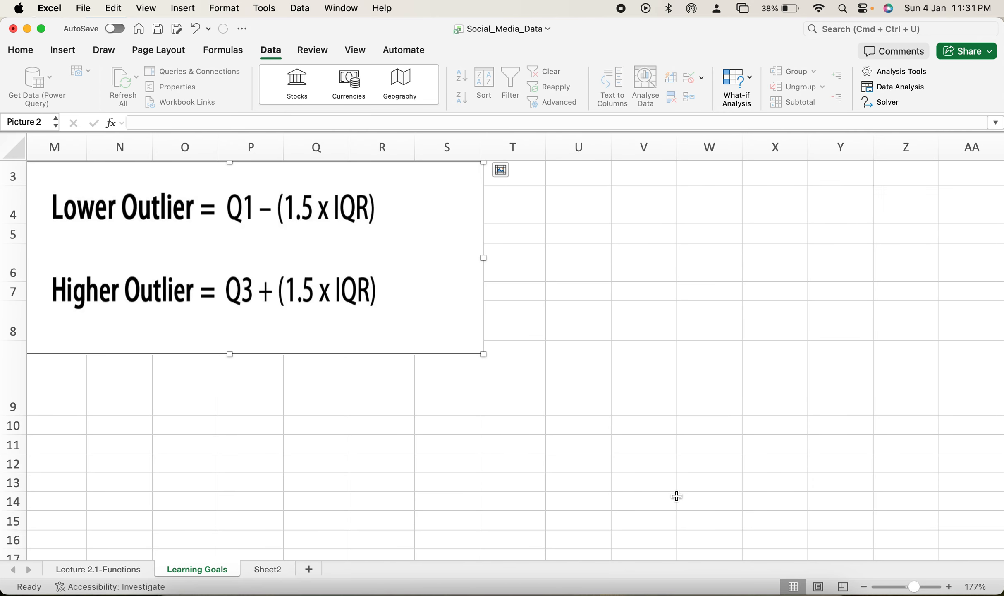
pyautogui.moveTo(542, 554); pyautogui.dragTo(309, 554)
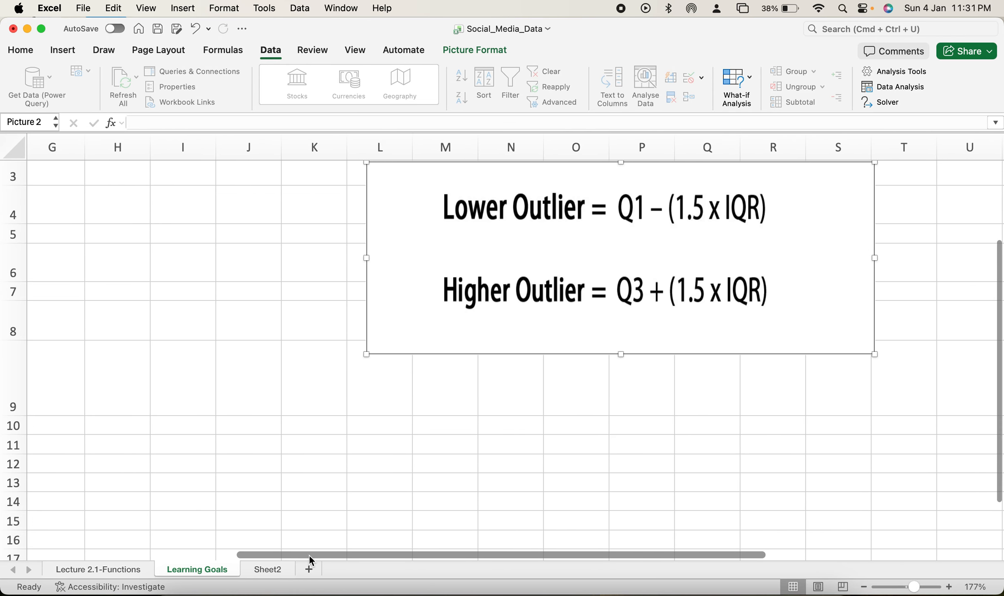
pyautogui.moveTo(835, 240); pyautogui.dragTo(574, 281)
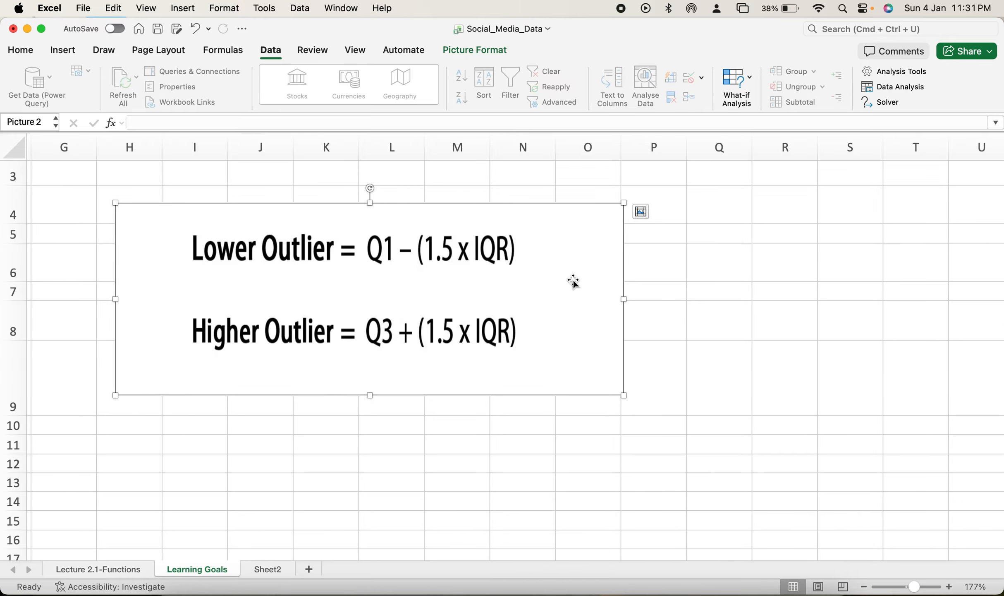
pyautogui.hscroll(-8, 574, 281)
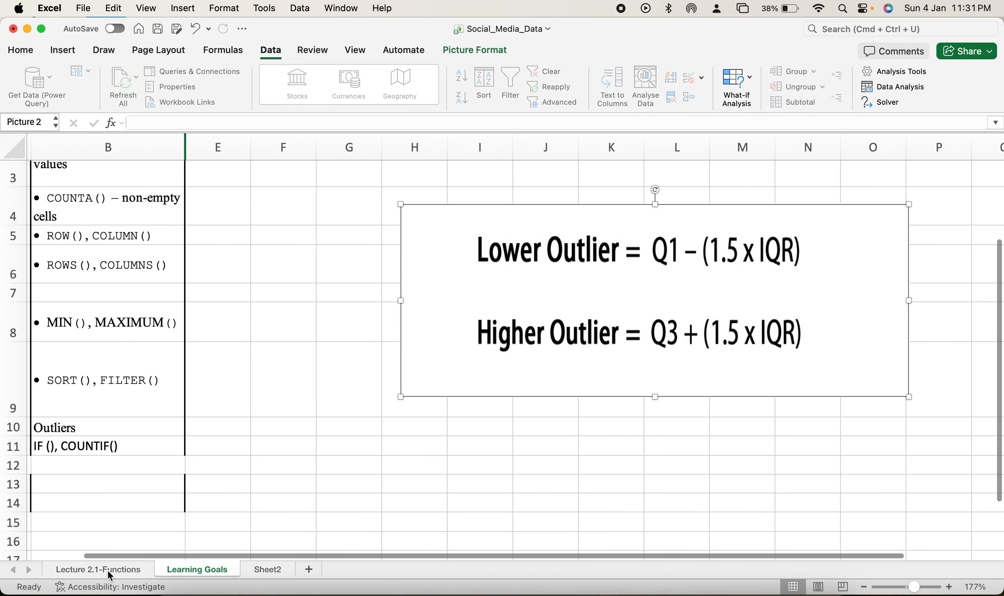
# Step: Look through the last filtered Instagram records on the Lecture 2.1-Functions sheet
pyautogui.click(107, 568)
pyautogui.scroll(-5, 348, 482)
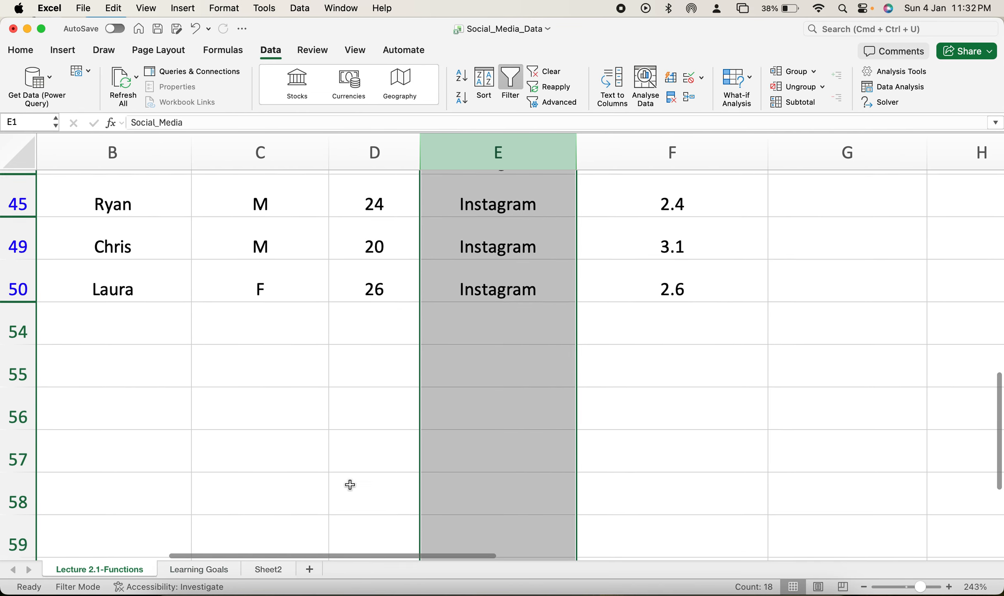
pyautogui.scroll(5, 350, 484)
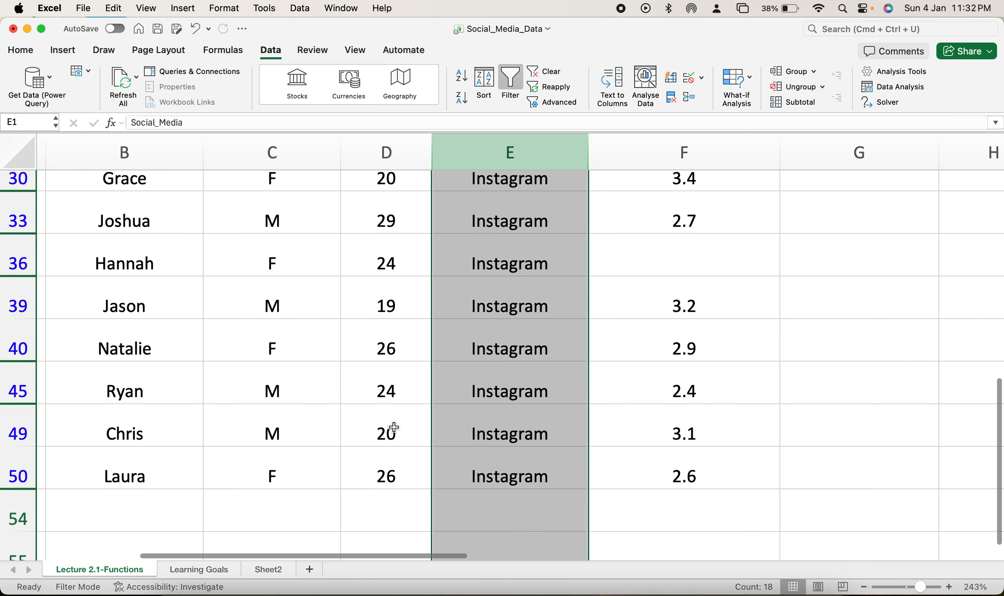
pyautogui.scroll(1, 394, 427)
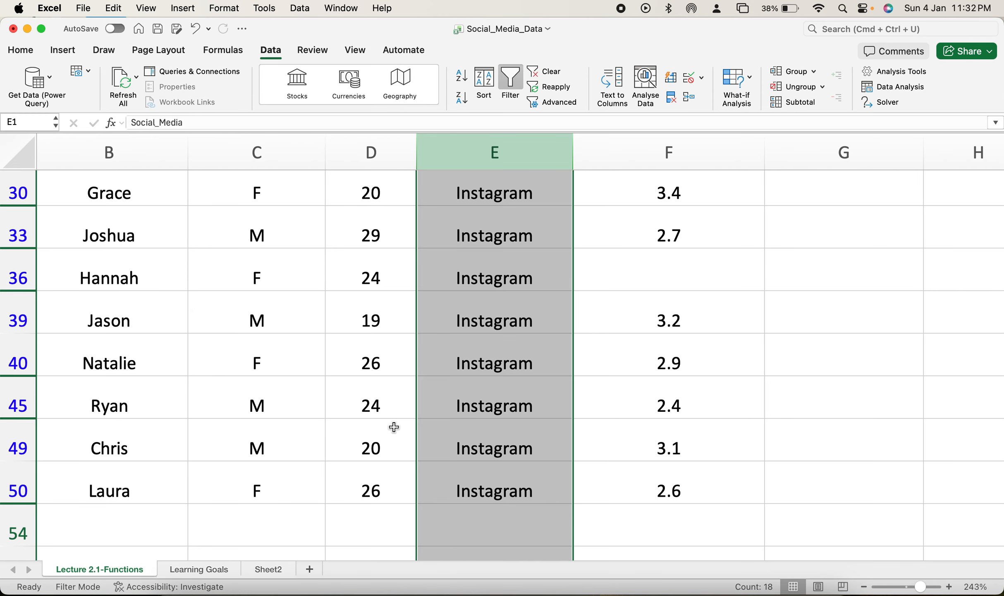
pyautogui.hscroll(1, 394, 427)
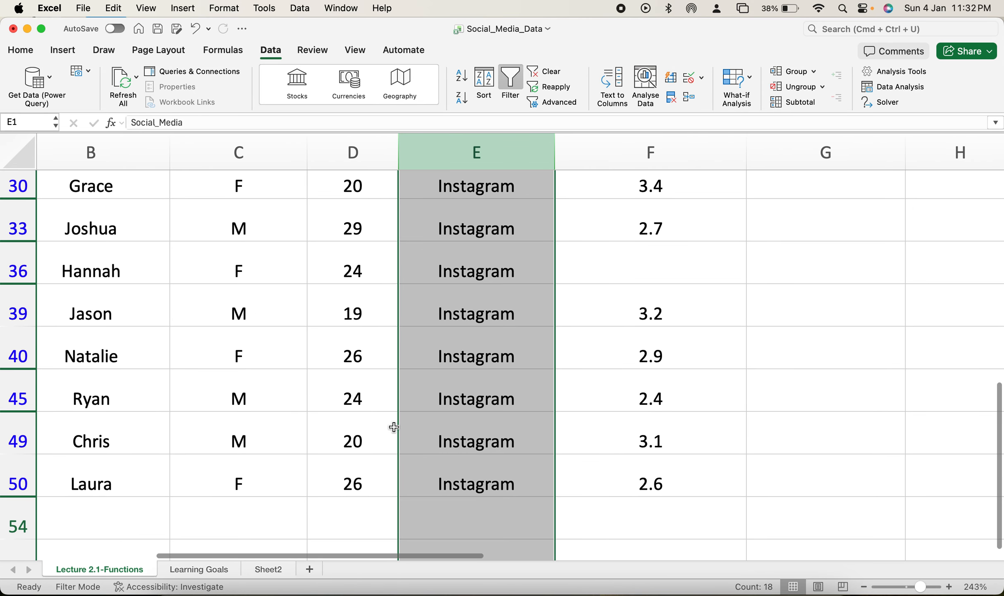
pyautogui.hscroll(1, 393, 427)
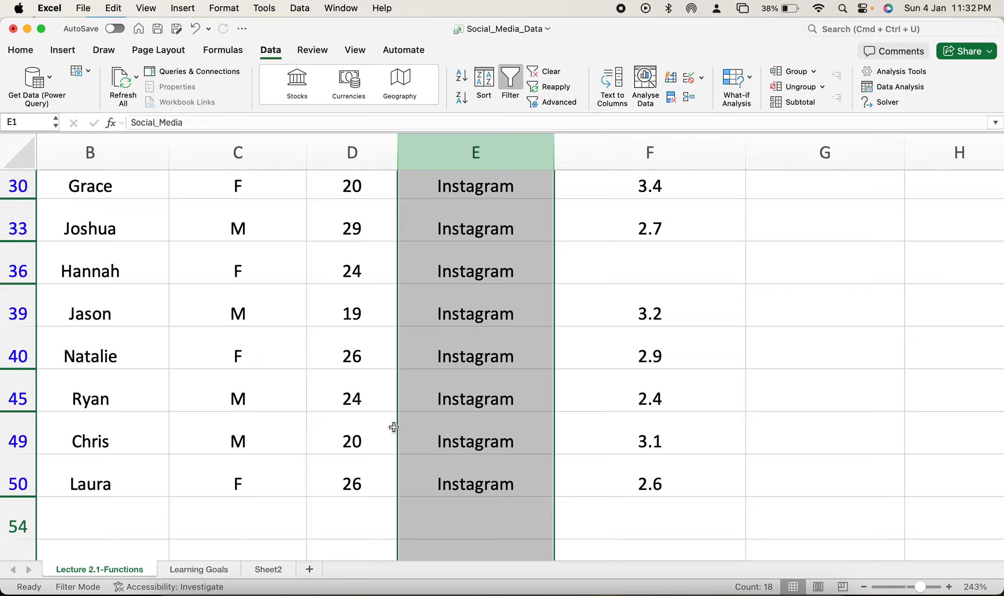
# Step: Delete the outlier formulas picture from the Learning Goals sheet
pyautogui.click(197, 570)
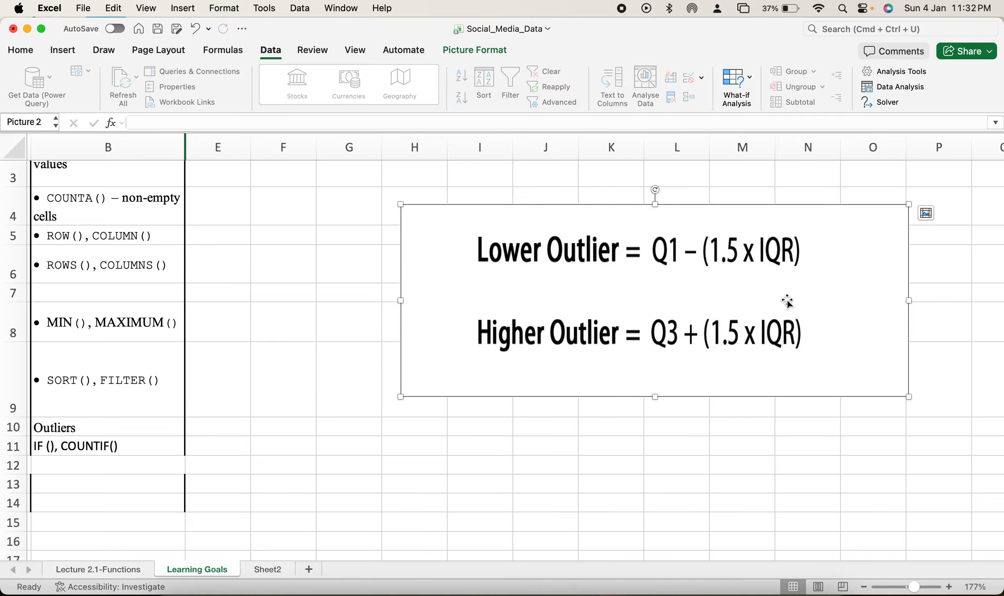
pyautogui.hscroll(-3, 415, 364)
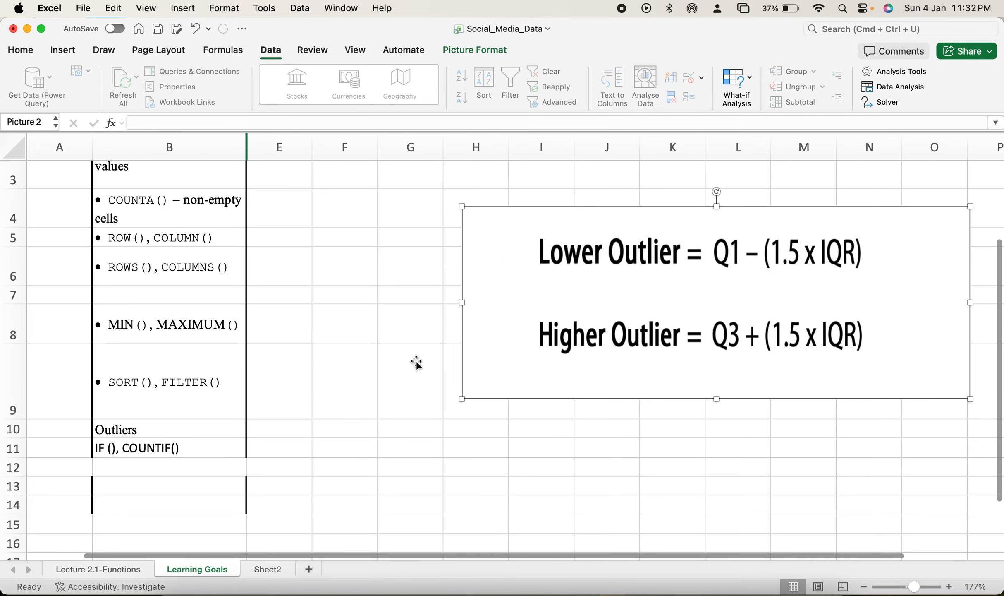
pyautogui.press('Delete')
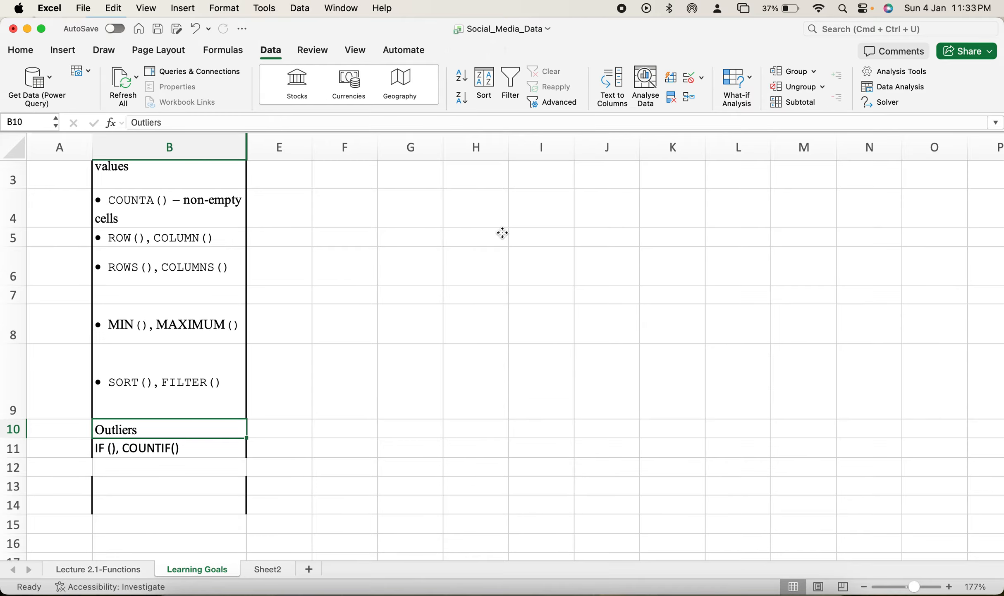
pyautogui.hscroll(-1, 333, 389)
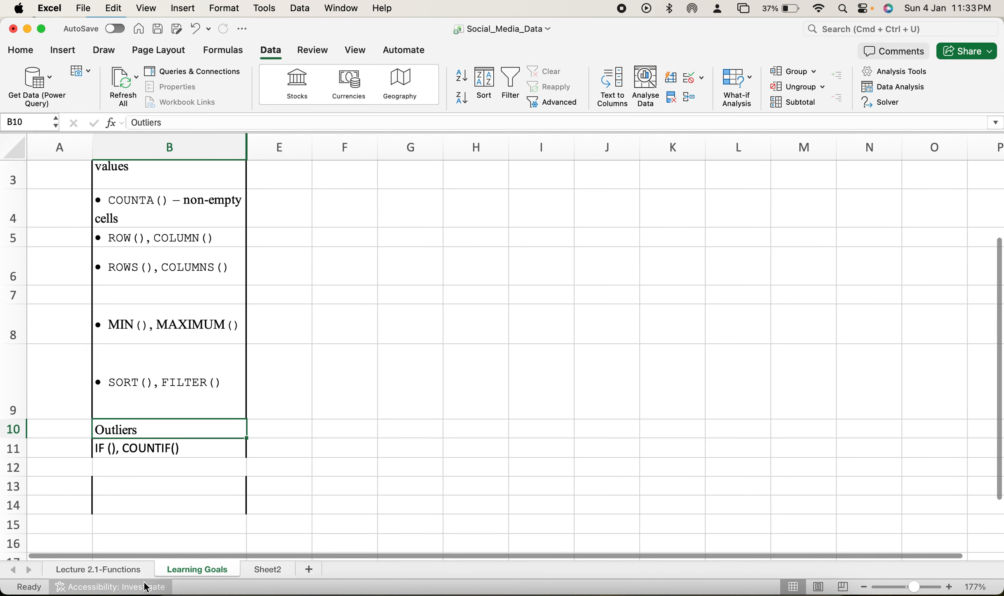
# Step: Insert a Box and Whisker chart of the Age column on the Lecture 2.1-Functions sheet and place it beside that column
pyautogui.click(115, 569)
pyautogui.scroll(12, 399, 457)
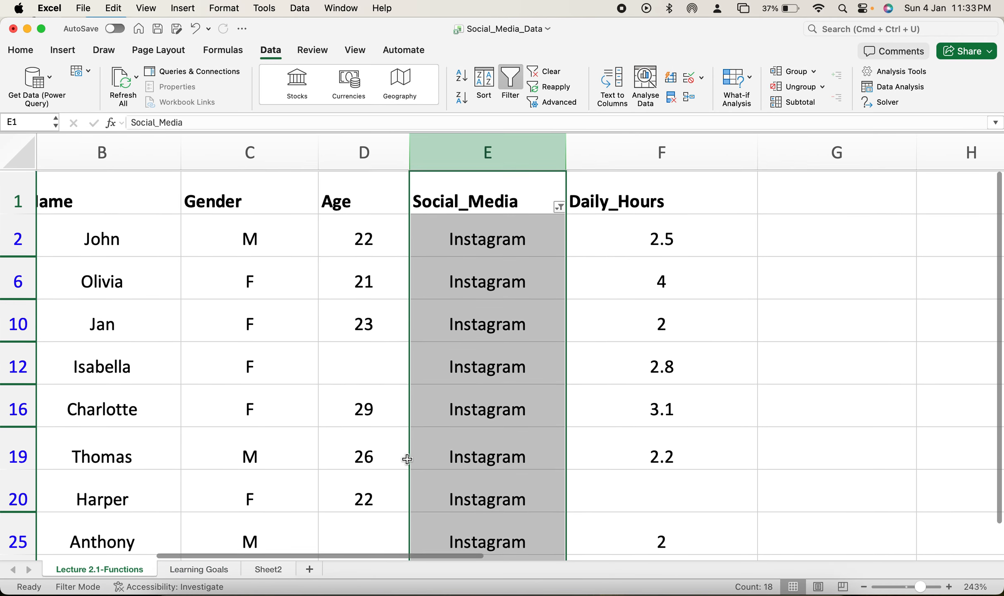
pyautogui.click(22, 51)
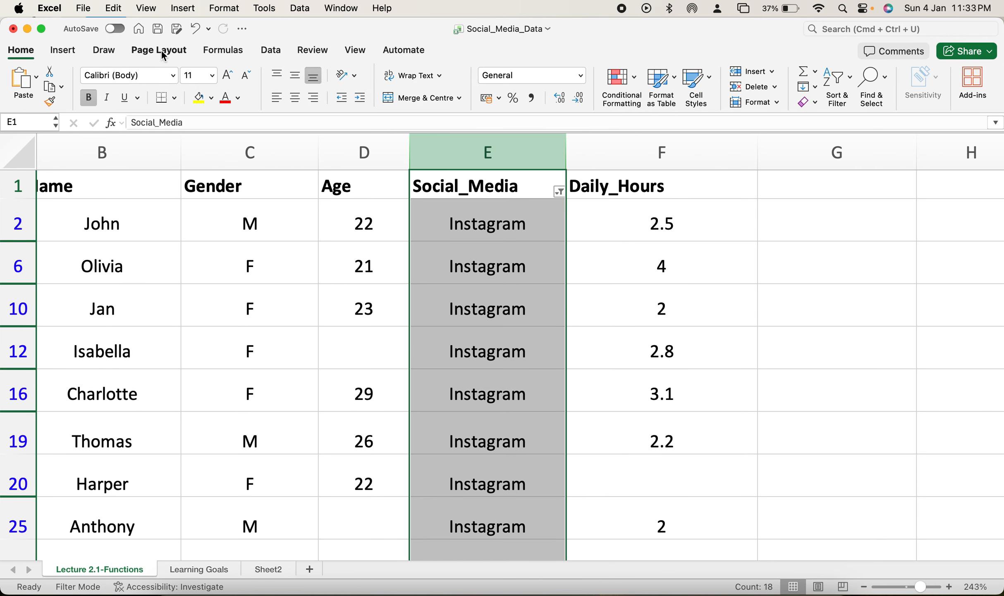
pyautogui.click(357, 156)
pyautogui.click(63, 49)
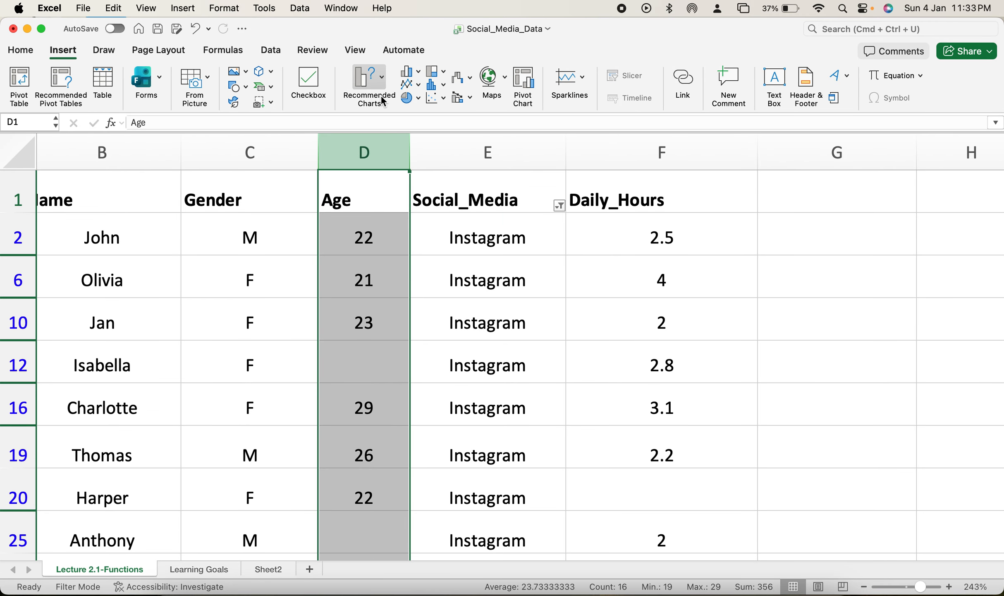
pyautogui.click(437, 85)
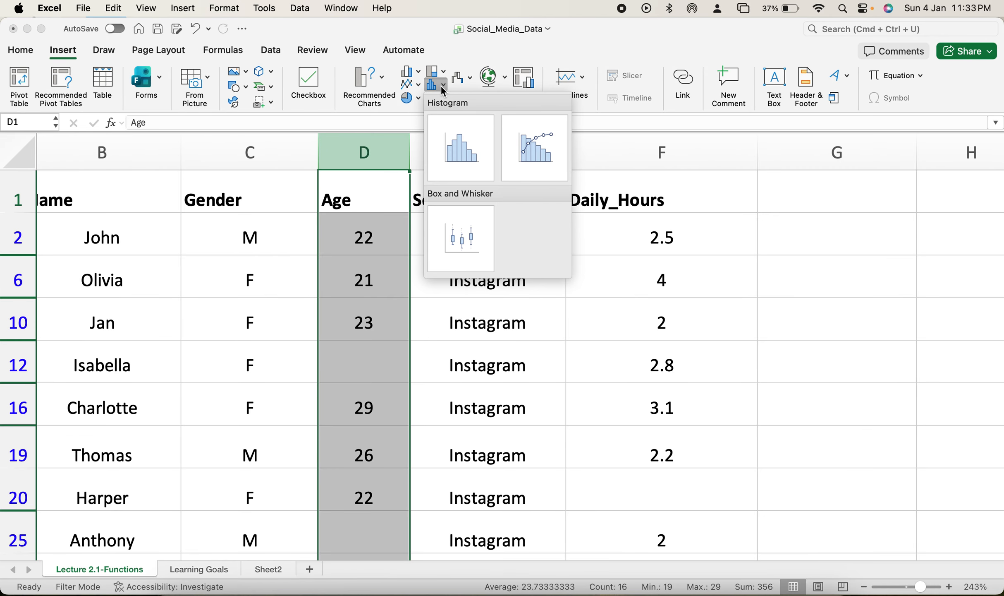
pyautogui.click(471, 233)
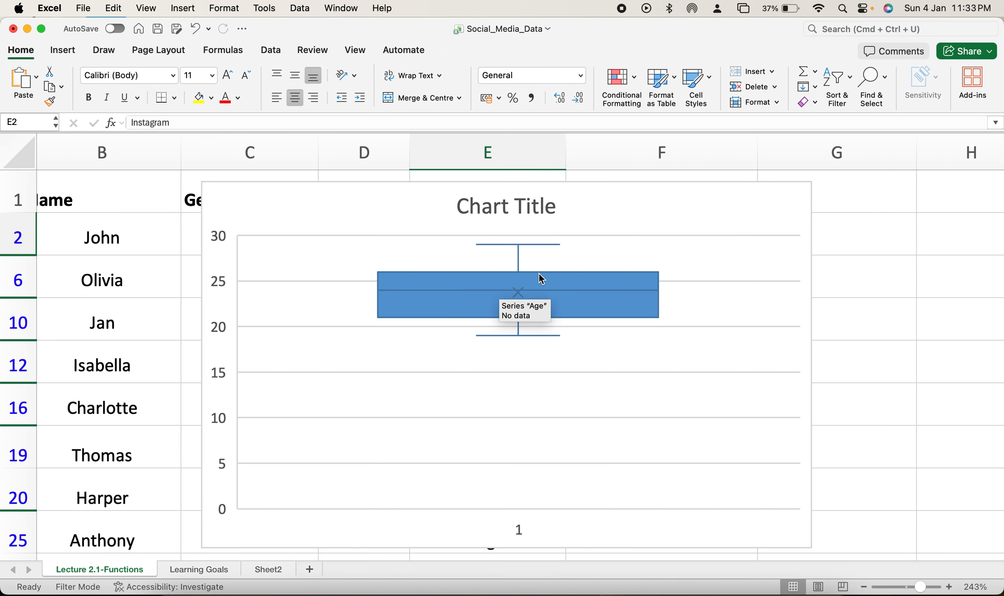
pyautogui.moveTo(590, 211); pyautogui.dragTo(753, 206)
pyautogui.moveTo(719, 267); pyautogui.dragTo(818, 220)
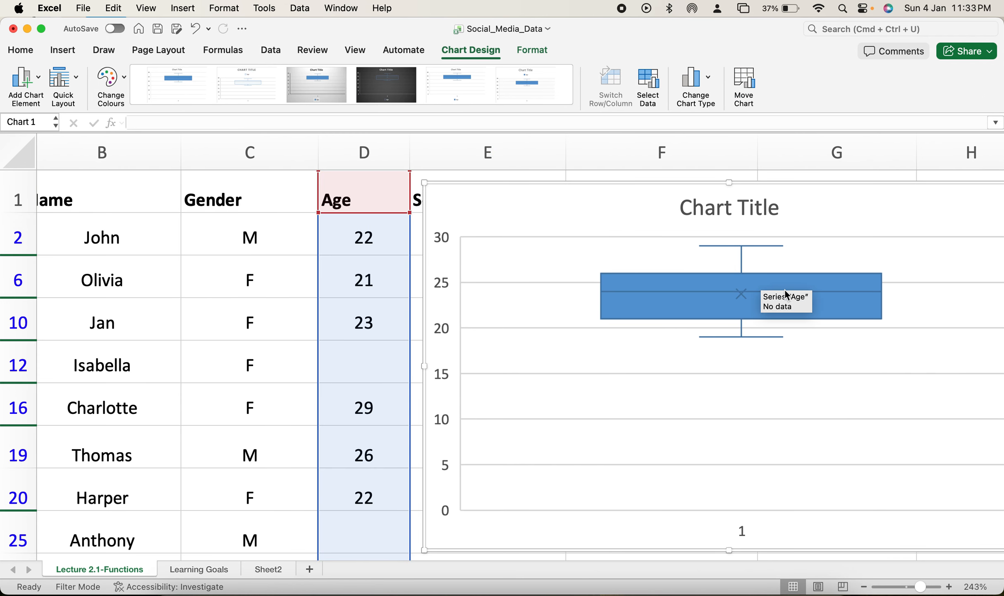
# Step: Add data labels to the Age series of the box plot and examine its quartile, mean and whisker values
pyautogui.rightClick(881, 290)
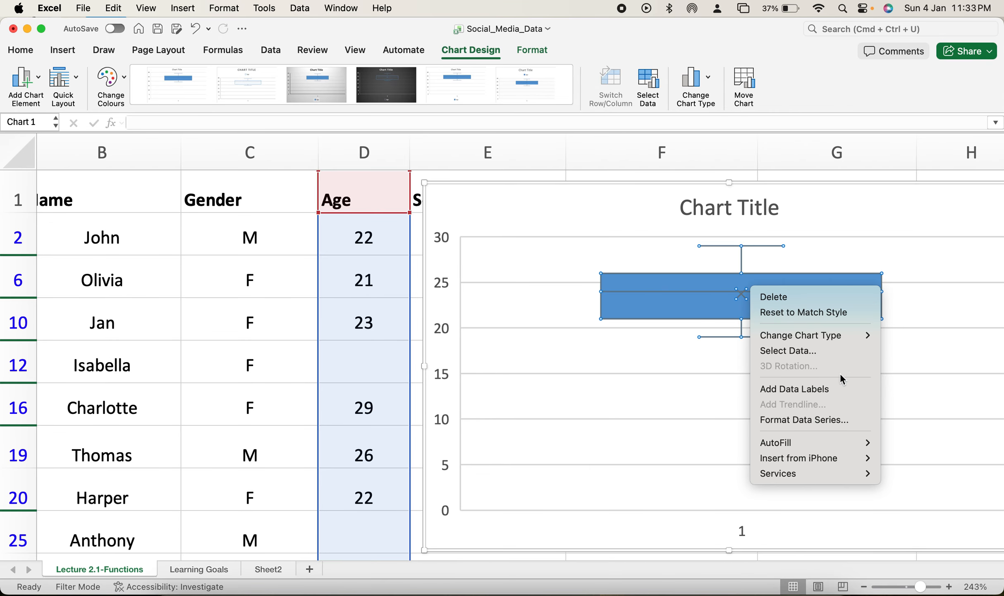
pyautogui.moveTo(820, 443)
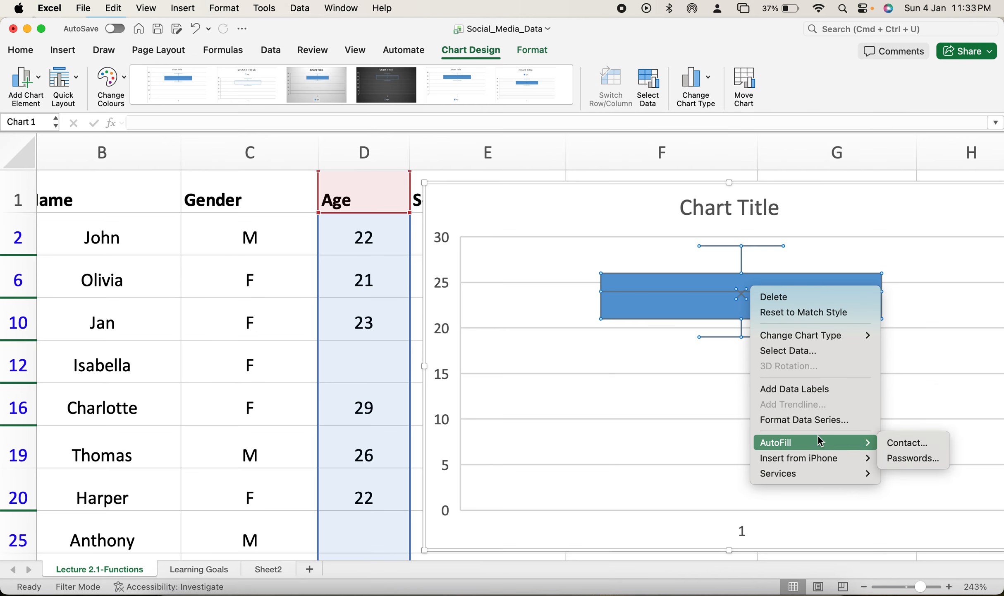
pyautogui.click(805, 388)
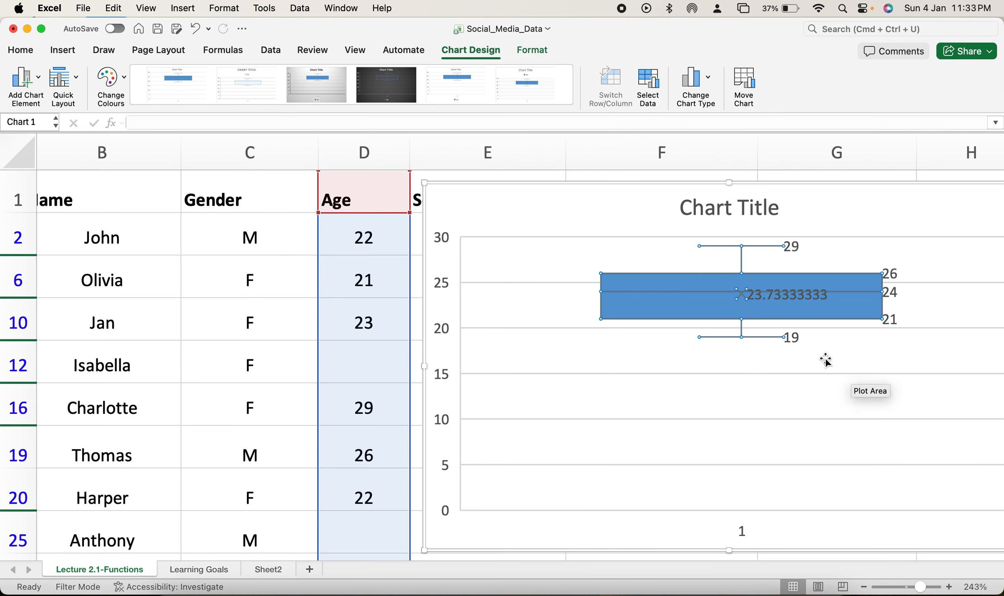
pyautogui.moveTo(891, 324)
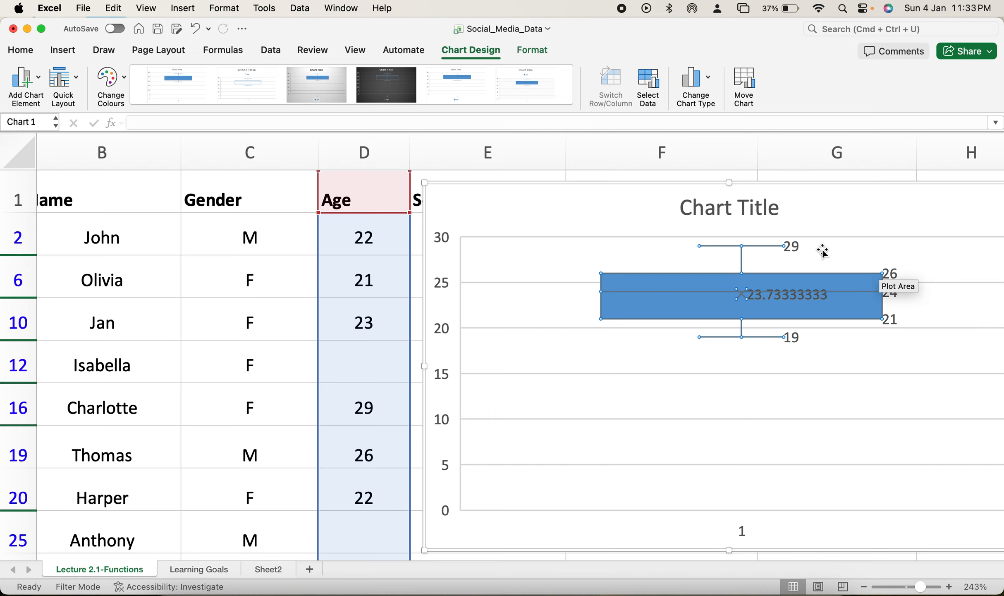
pyautogui.moveTo(754, 290)
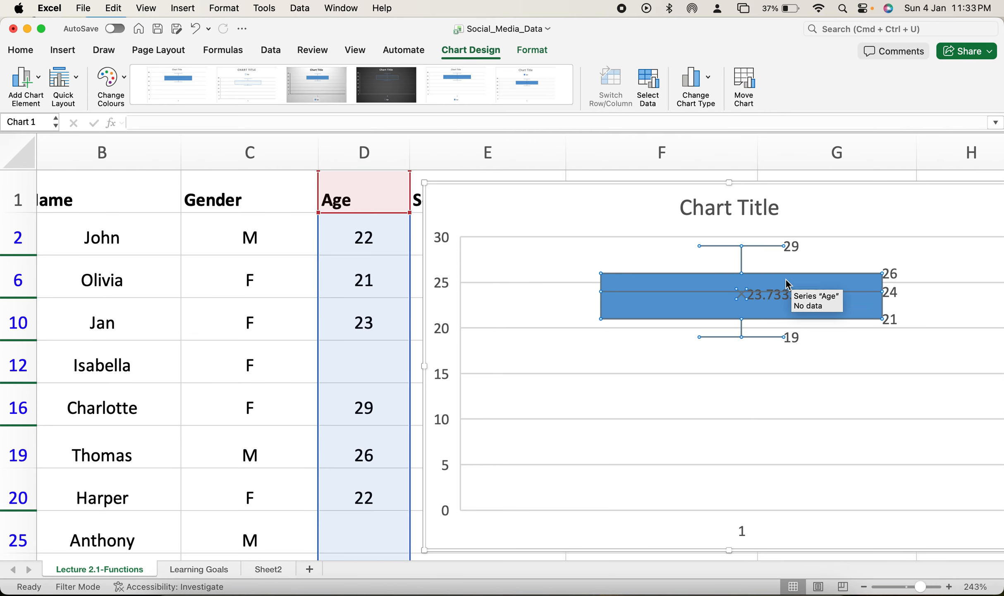
pyautogui.moveTo(894, 305)
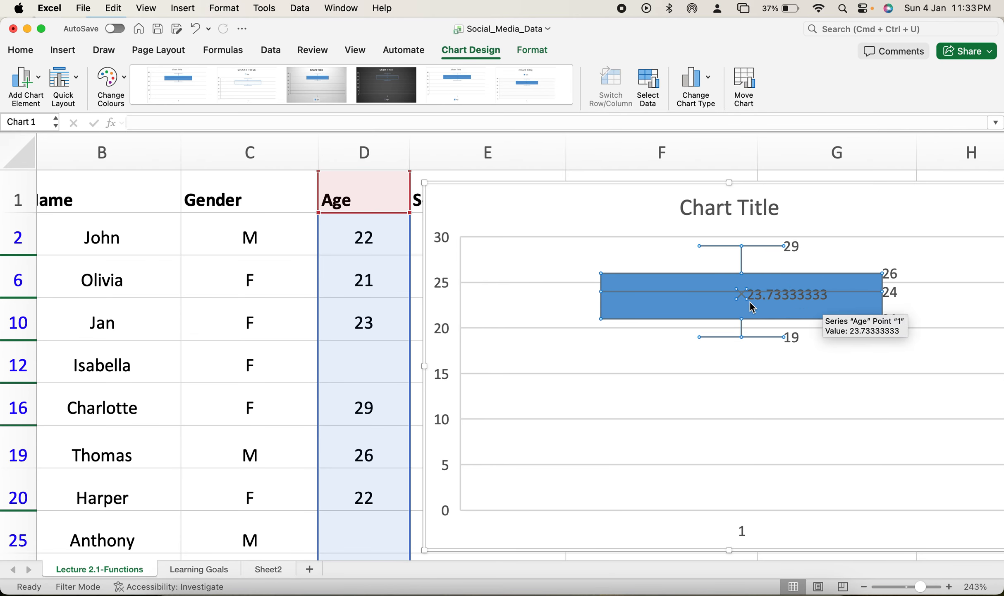
# Step: Set the Age in cell D2 to 220, shift the box plot slightly, and inspect its outlier point
pyautogui.hscroll(-1, 576, 348)
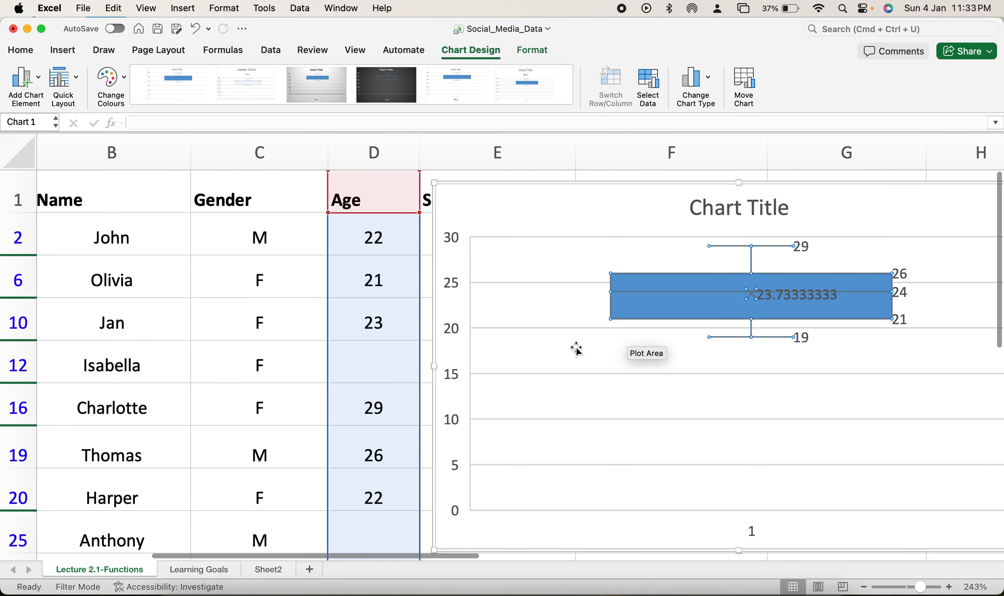
pyautogui.click(373, 242)
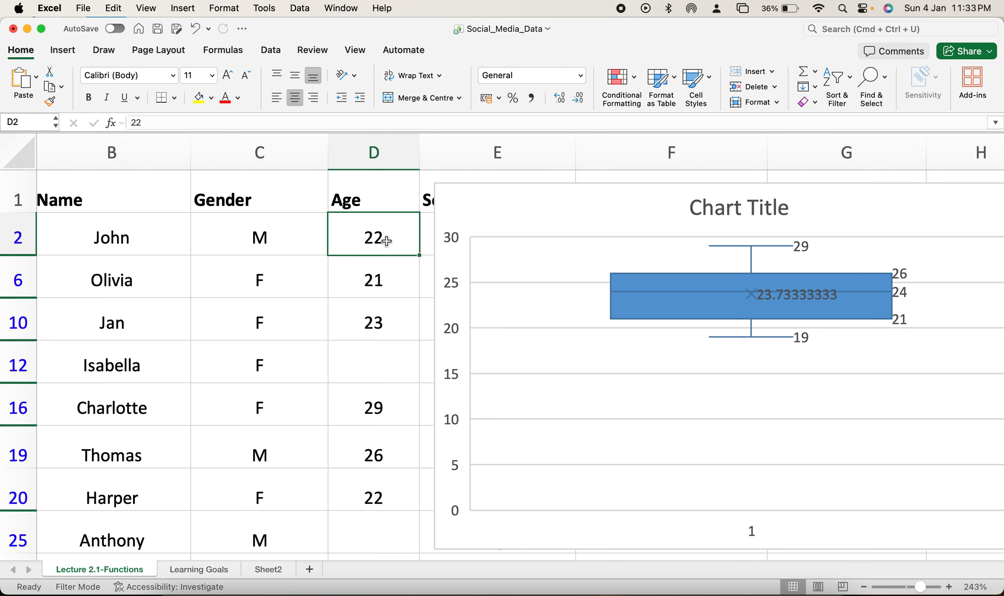
pyautogui.doubleClick(385, 238)
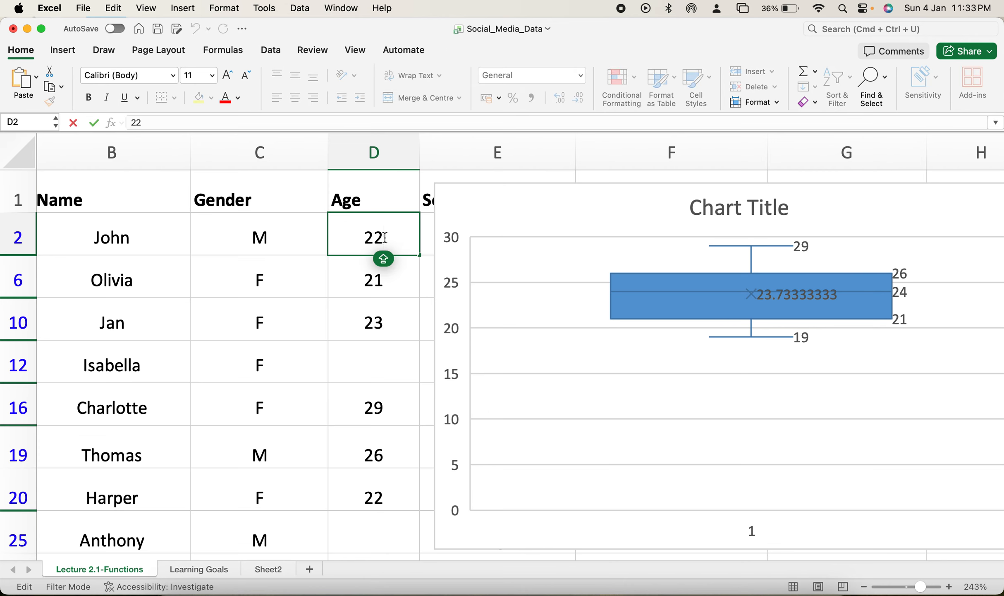
pyautogui.write('0')
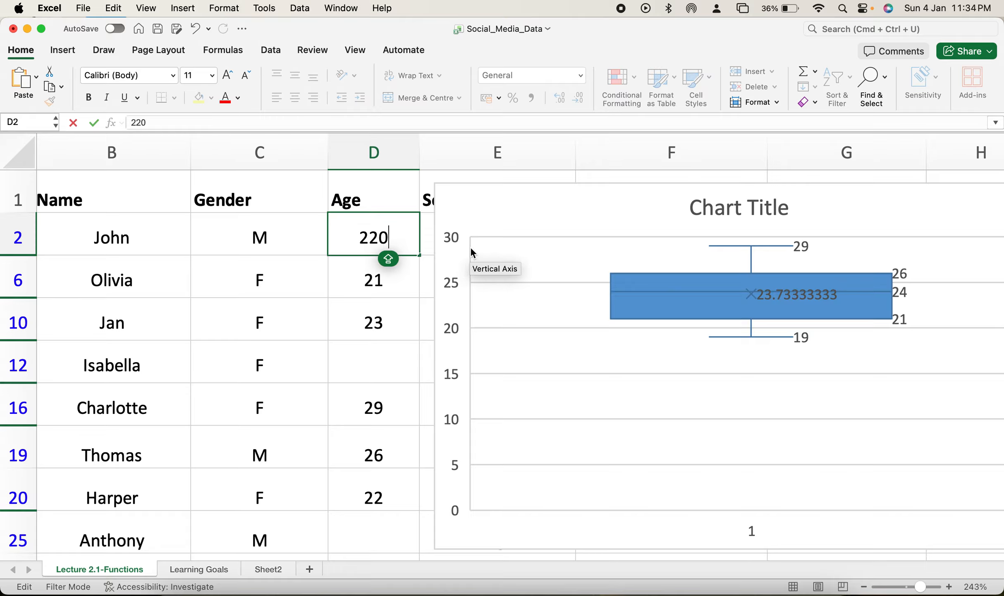
pyautogui.moveTo(518, 202); pyautogui.dragTo(536, 189)
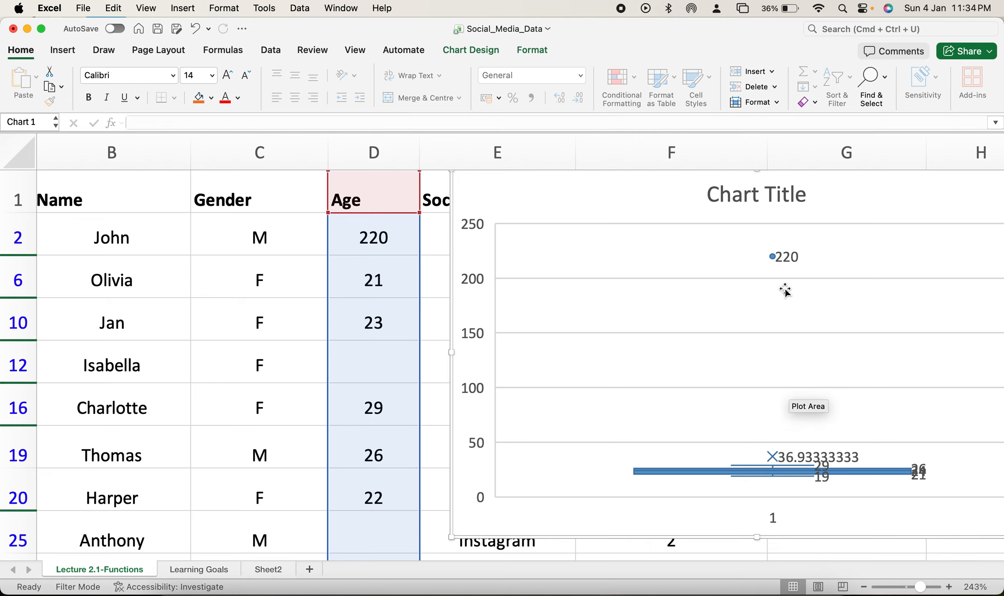
pyautogui.moveTo(781, 268)
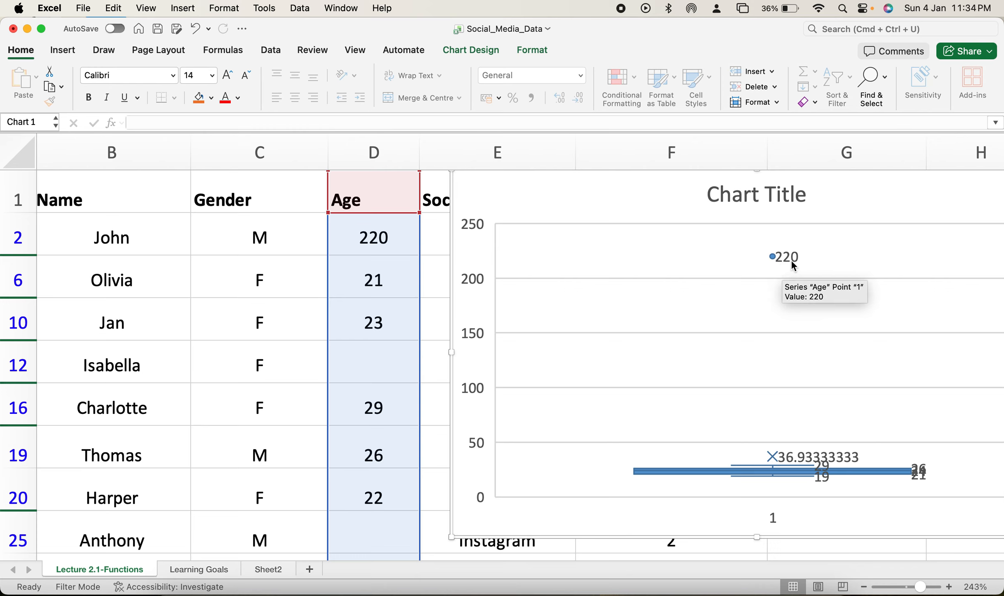
# Step: Set the Age in cell D2 to 110 and inspect the outlier point in the box plot
pyautogui.click(363, 239)
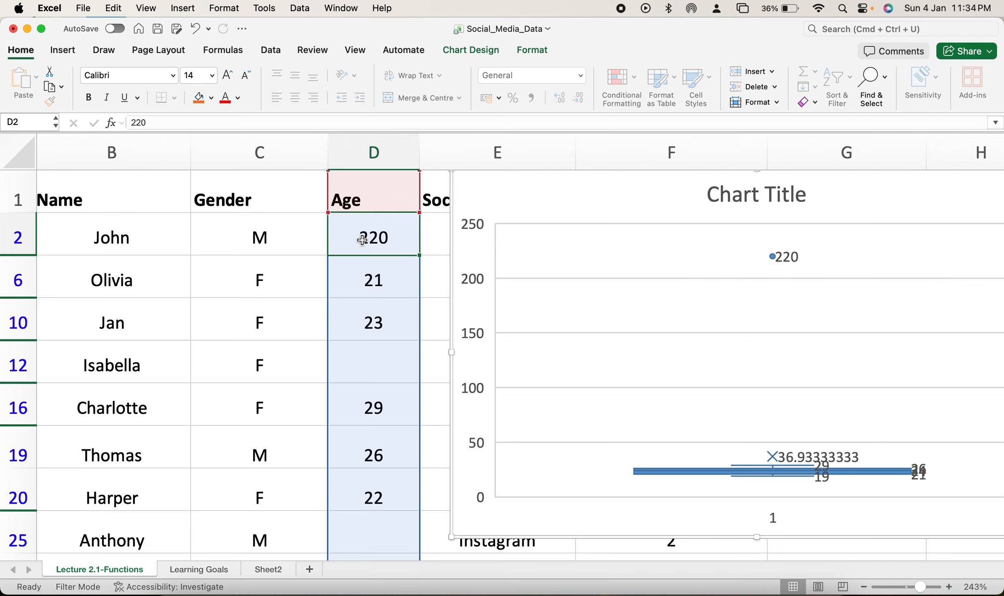
pyautogui.write('110')
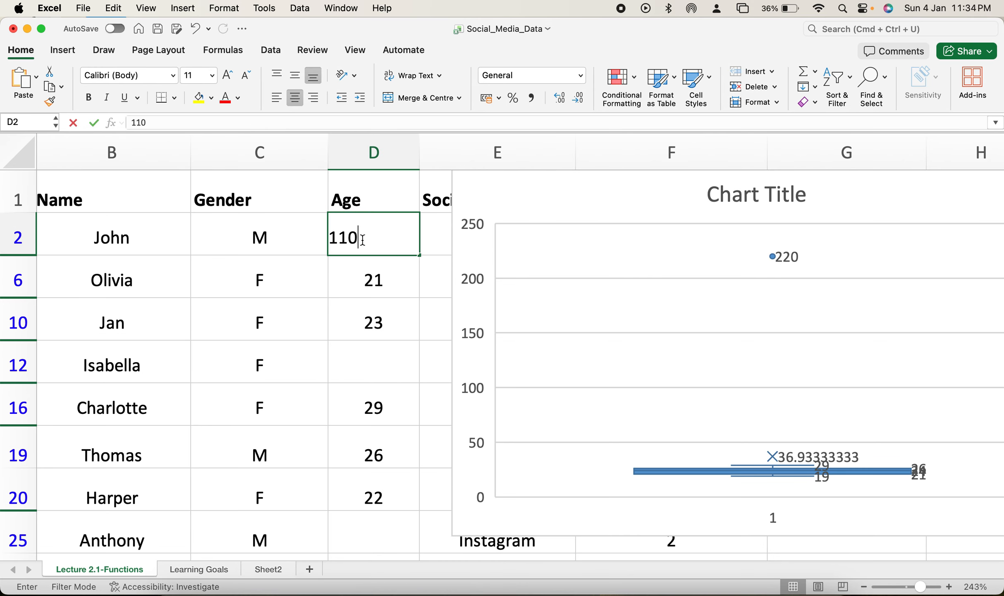
pyautogui.click(431, 333)
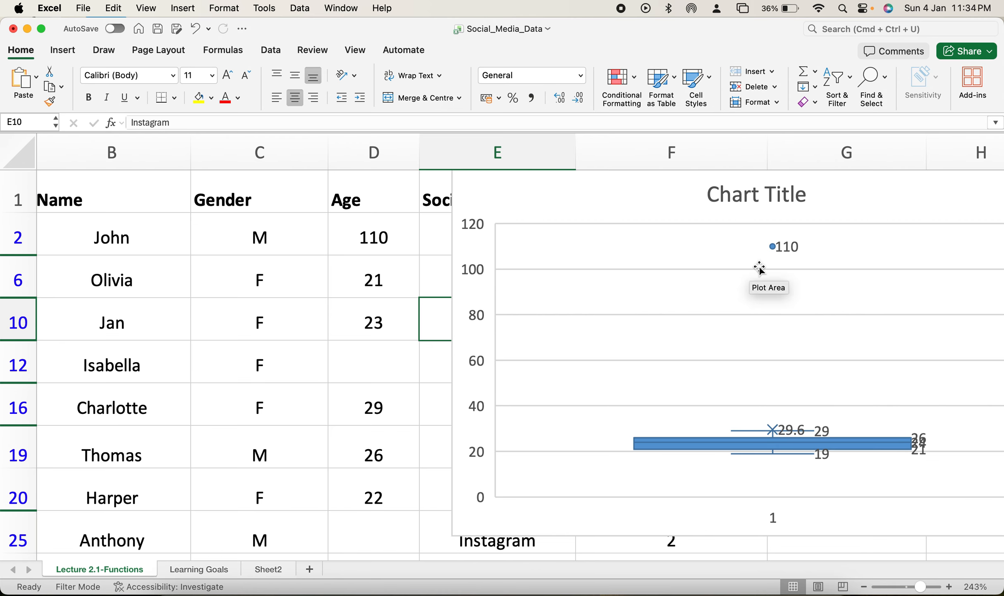
pyautogui.moveTo(777, 252)
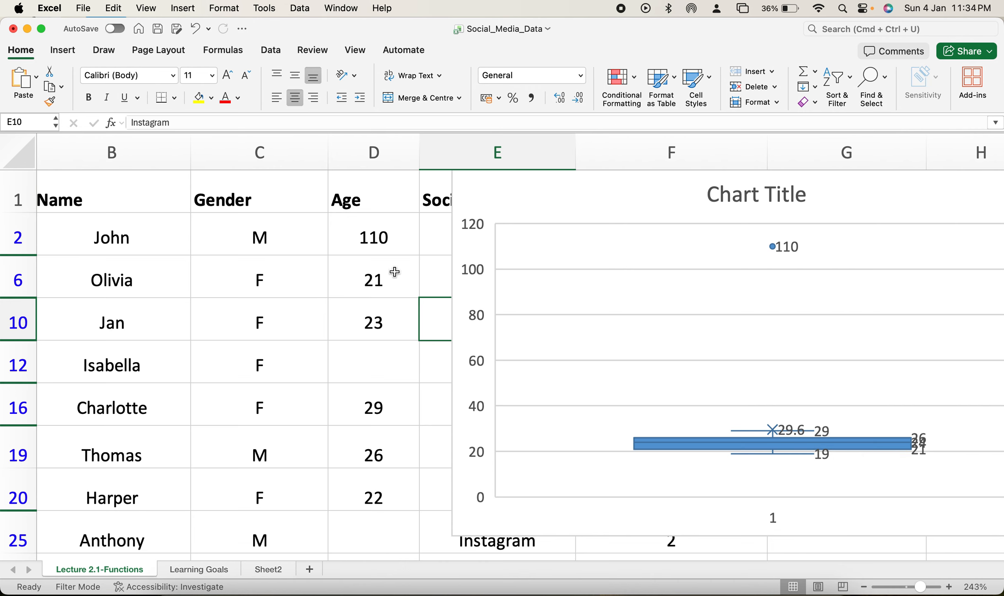
# Step: Try Age values of 80 and 75 in cell D2 to test the box plot's outlier detection
pyautogui.click(382, 243)
pyautogui.write('80')
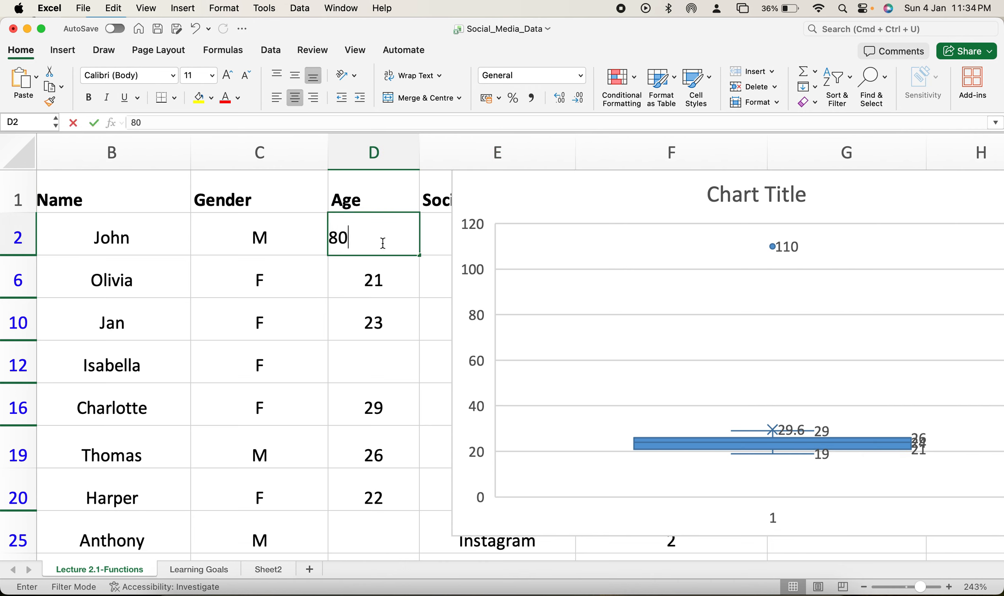
pyautogui.click(435, 332)
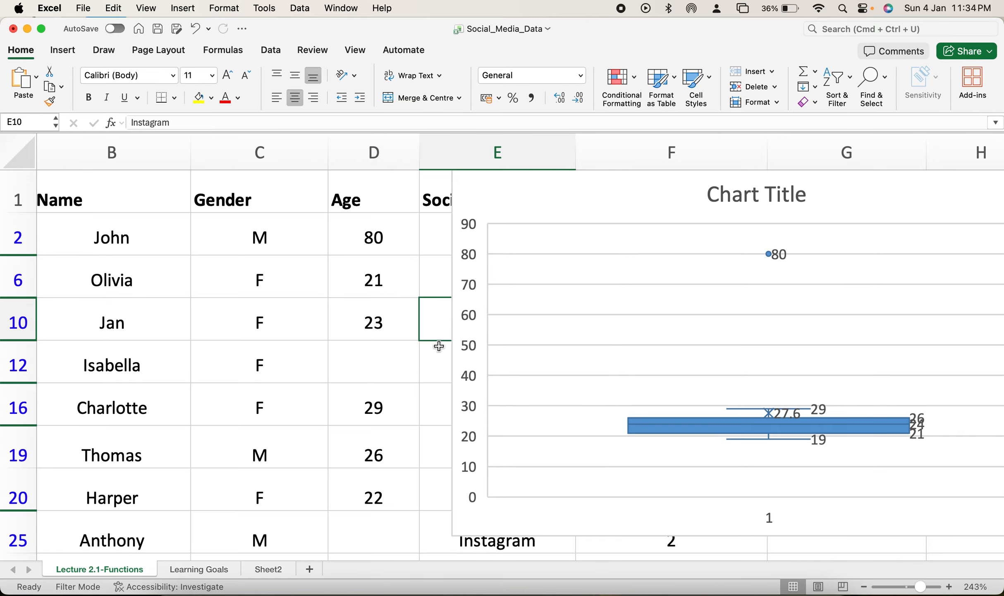
pyautogui.click(377, 227)
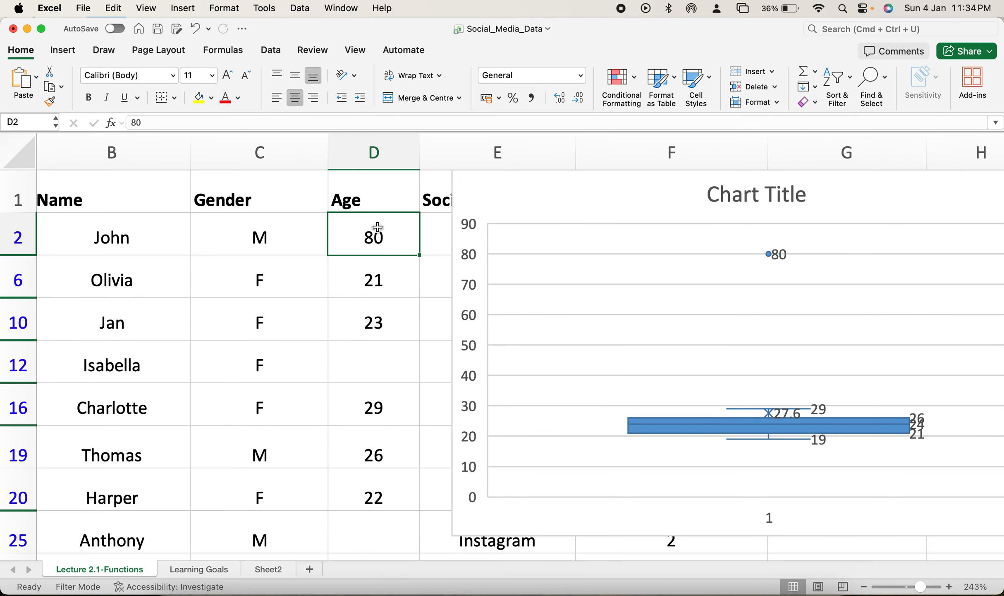
pyautogui.write('75')
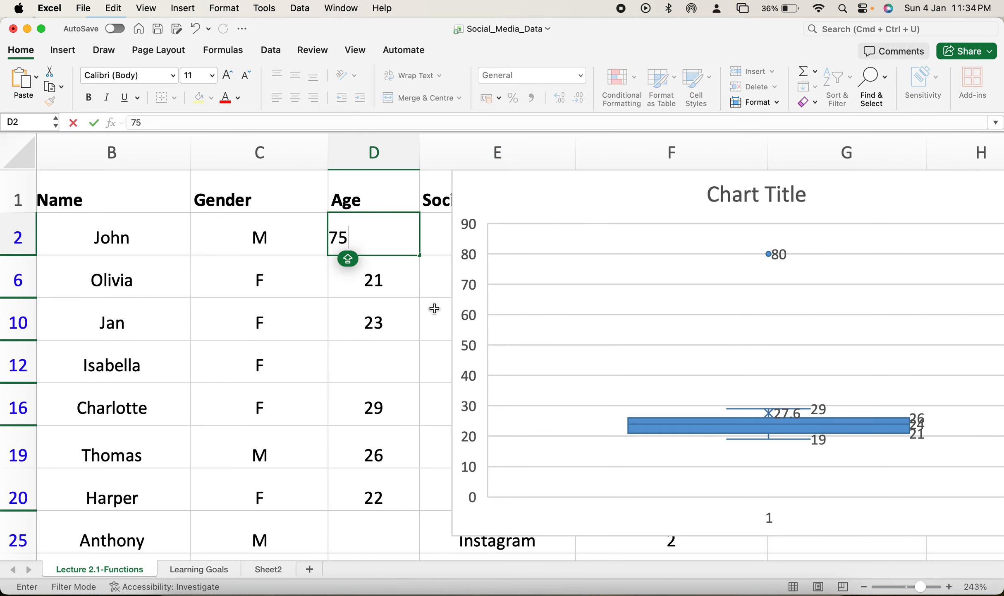
pyautogui.click(434, 308)
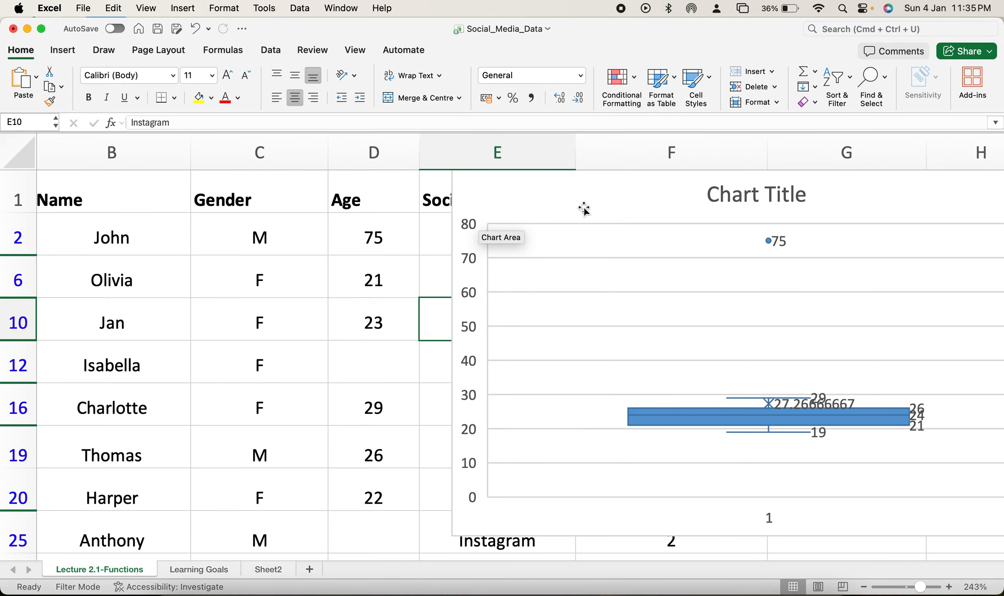
# Step: Delete the Age box plot and set the Age in cell D2 back to 22
pyautogui.click(612, 209)
pyautogui.press('Delete')
pyautogui.click(632, 208)
pyautogui.click(388, 232)
pyautogui.write('2')
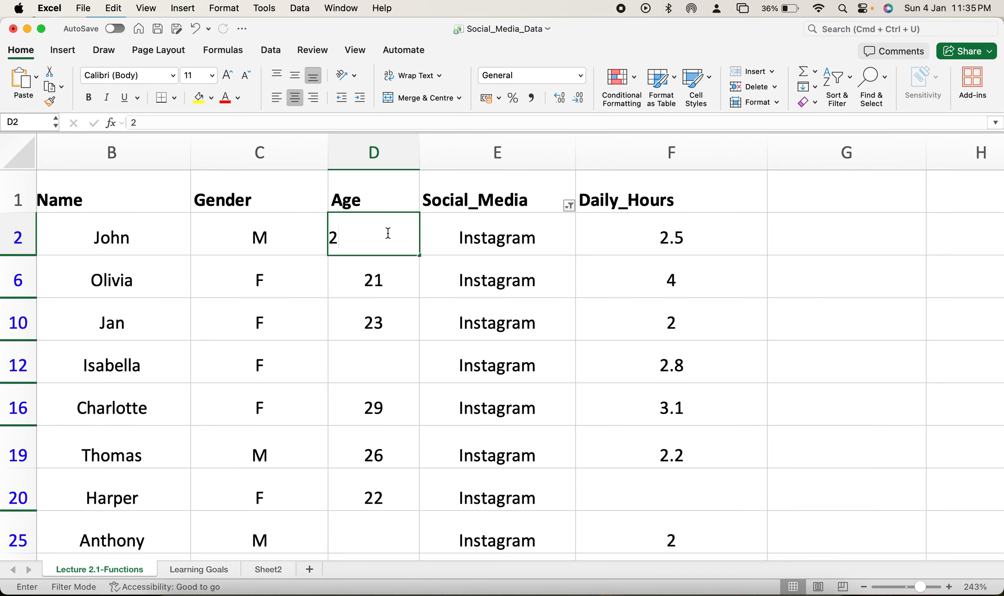
pyautogui.write('2')
pyautogui.click(872, 288)
# Step: Look through the Age column of the filtered Instagram records for missing values
pyautogui.scroll(-2, 803, 323)
pyautogui.scroll(-10, 802, 323)
pyautogui.scroll(7, 802, 326)
pyautogui.hscroll(-2, 803, 327)
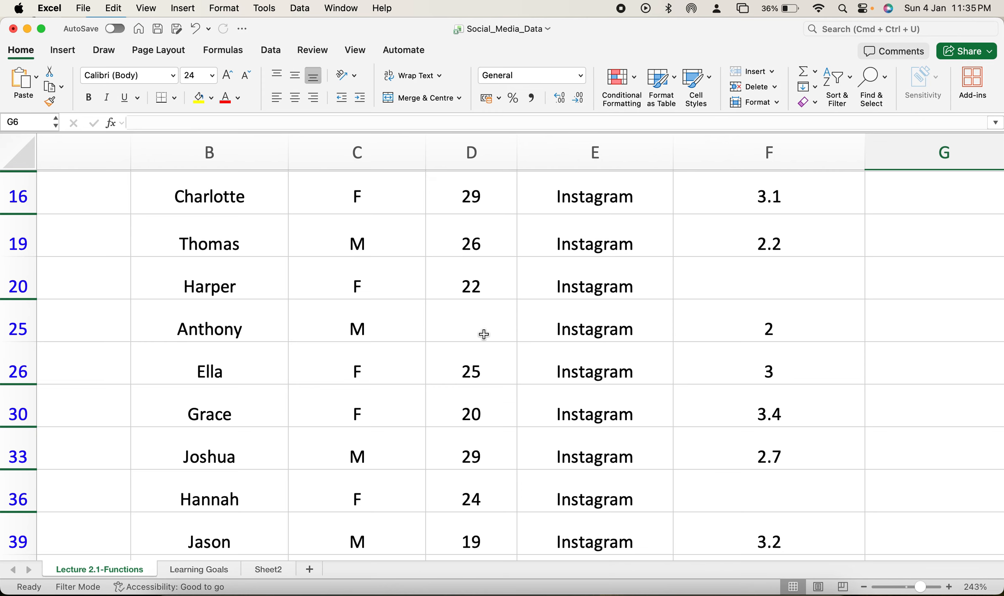
pyautogui.scroll(5, 484, 333)
pyautogui.scroll(-1, 484, 335)
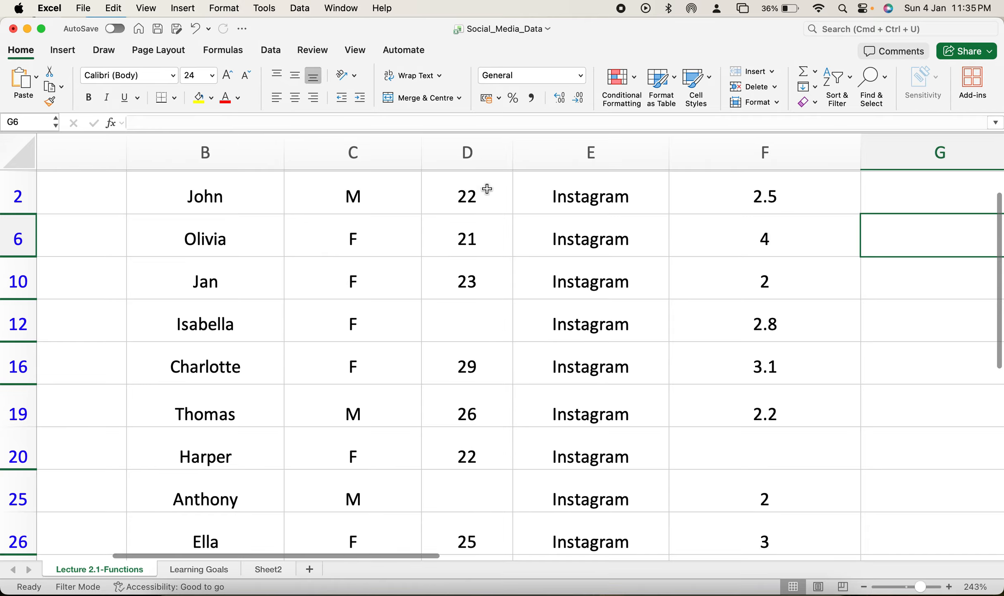
pyautogui.click(471, 152)
pyautogui.scroll(-1, 467, 343)
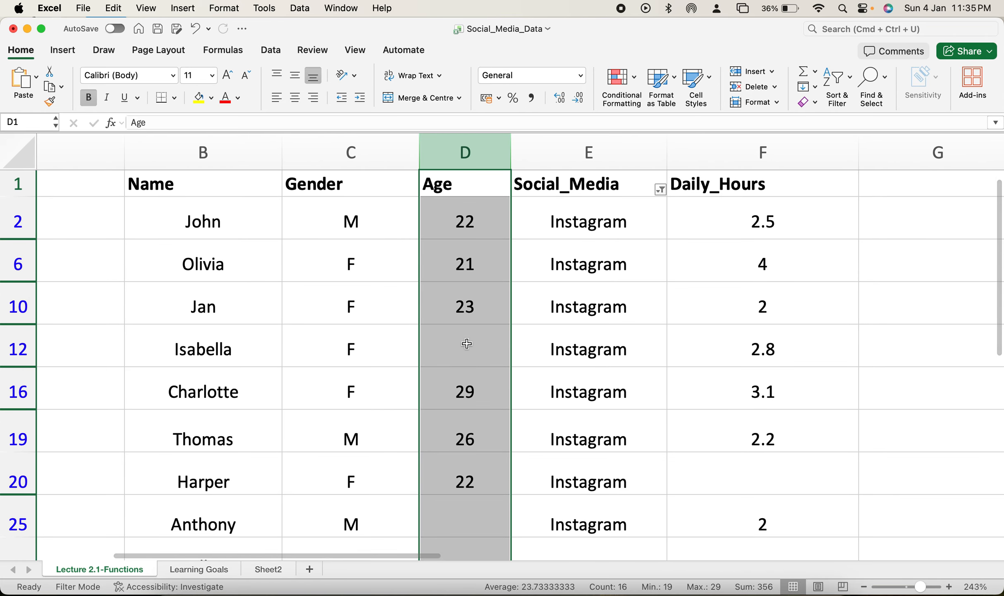
pyautogui.scroll(-5, 397, 385)
pyautogui.scroll(-5, 392, 396)
pyautogui.scroll(10, 392, 396)
pyautogui.hscroll(3, 576, 385)
pyautogui.scroll(2, 575, 385)
pyautogui.scroll(2, 575, 385)
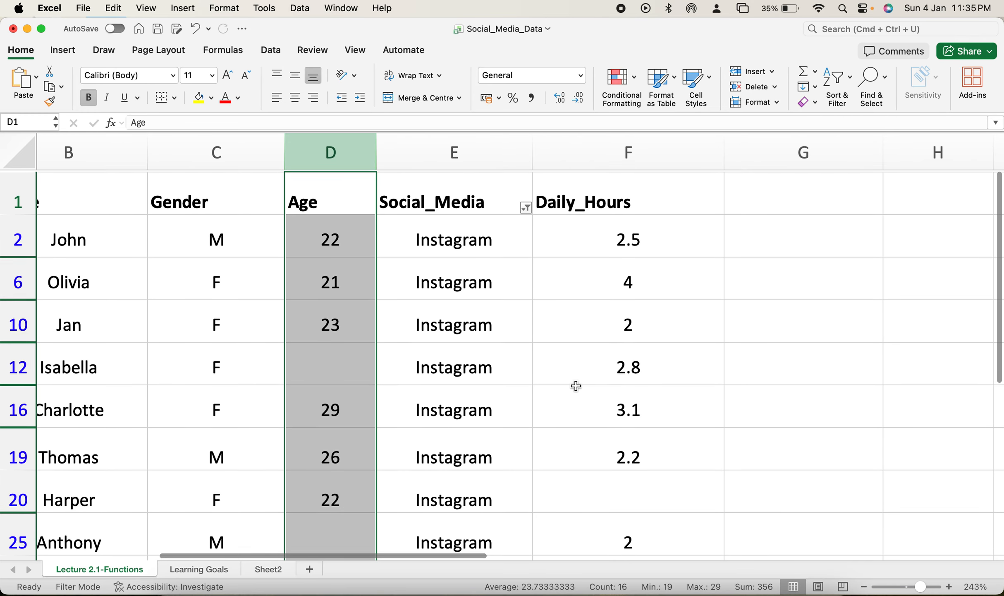
# Step: Look through the Daily_Hours column for missing values and compare it with the blank cells under Age
pyautogui.click(619, 161)
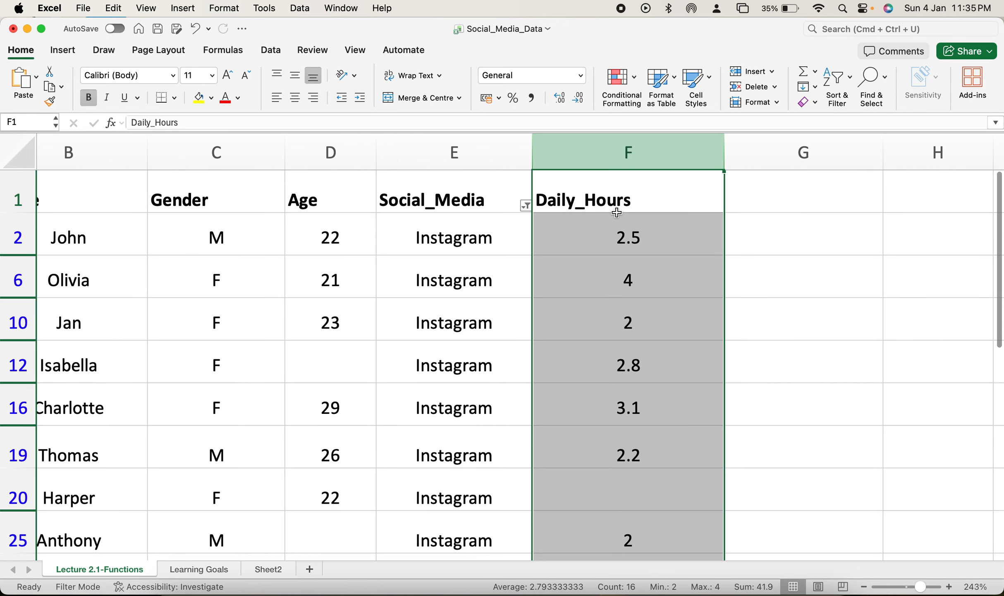
pyautogui.scroll(-5, 662, 265)
pyautogui.click(629, 267)
pyautogui.scroll(-5, 629, 273)
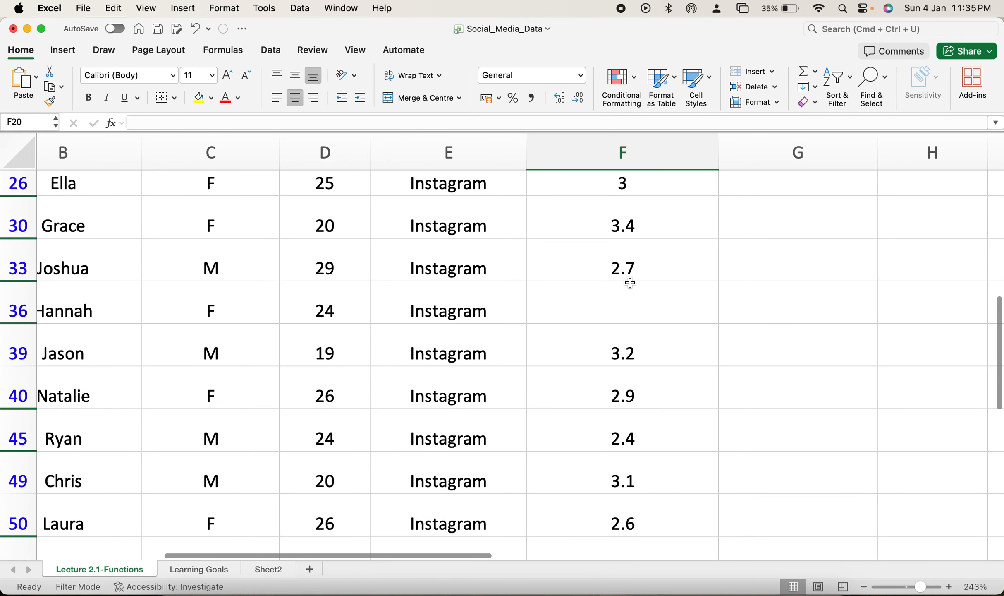
pyautogui.click(630, 288)
pyautogui.scroll(-2, 629, 287)
pyautogui.hscroll(1, 629, 287)
pyautogui.scroll(2, 626, 289)
pyautogui.hscroll(-2, 627, 289)
pyautogui.scroll(4, 627, 289)
pyautogui.hscroll(-1, 627, 290)
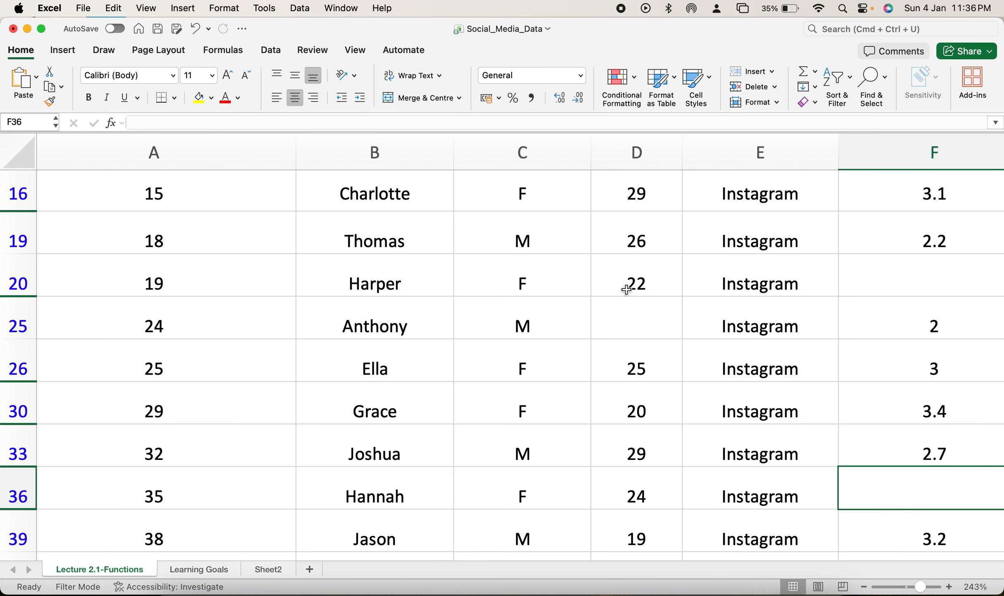
pyautogui.hscroll(1, 626, 289)
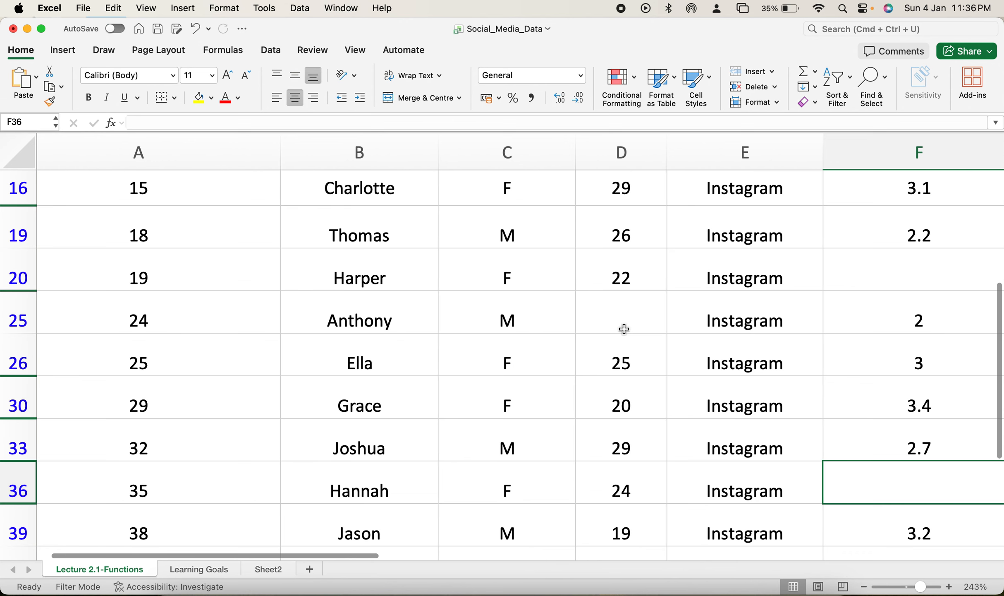